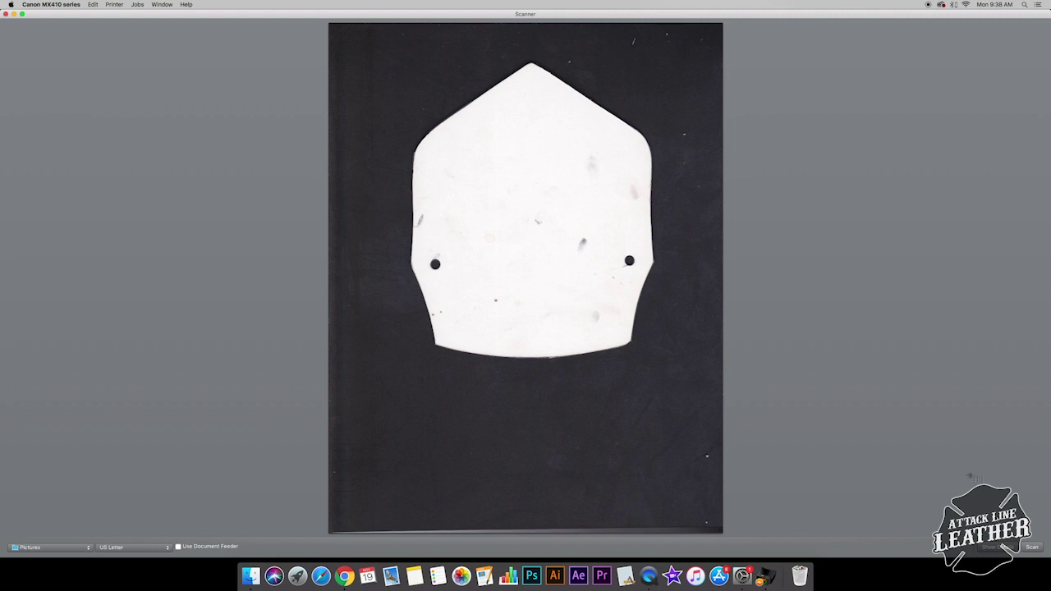
- Capture a screenshot of the scanned shield template with a dark margin around it and open the image in Photoshop
{"action": "left_click_drag", "start_coordinate": [363, 37], "coordinate": [706, 407]}
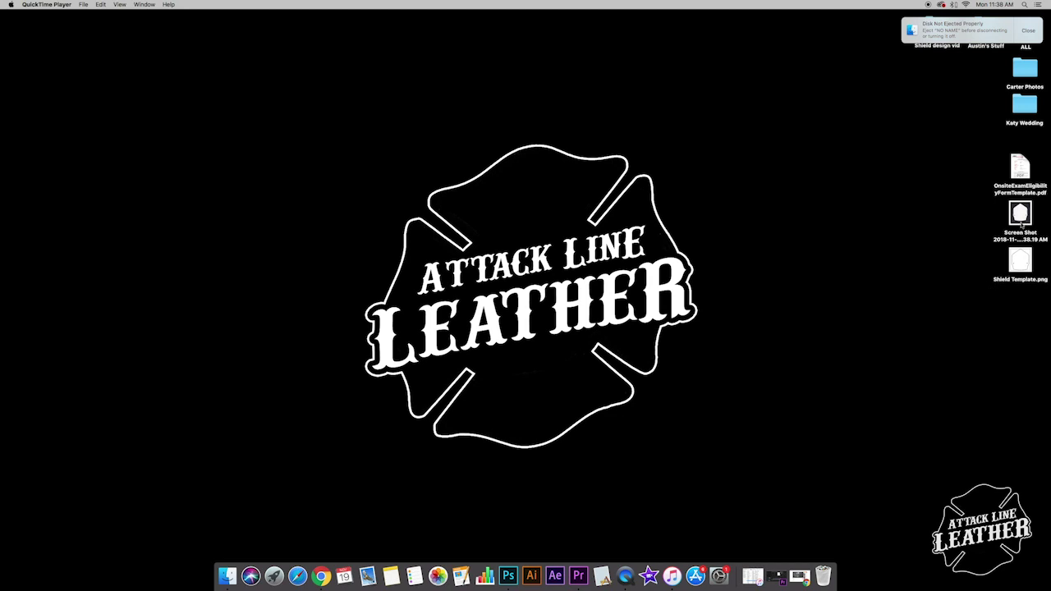
{"action": "left_click", "coordinate": [1019, 261]}
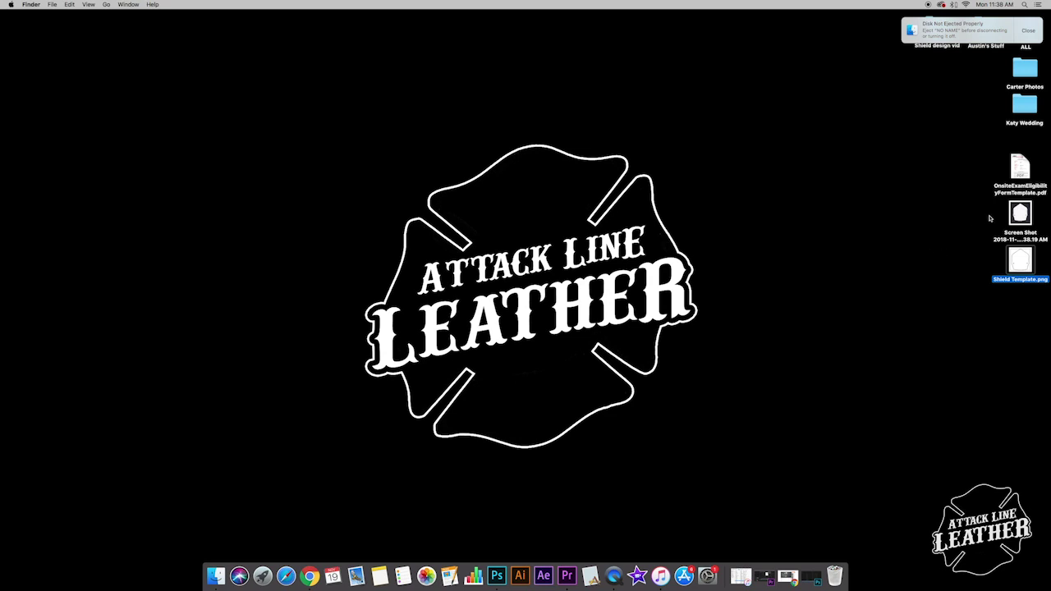
{"action": "left_click_drag", "start_coordinate": [1016, 215], "coordinate": [497, 574]}
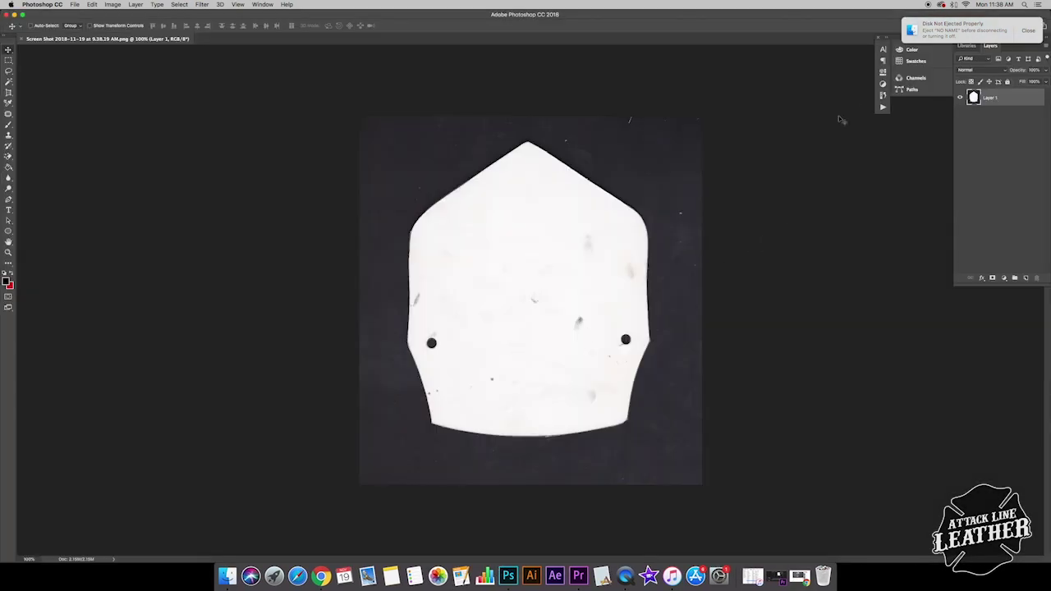
{"action": "left_click", "coordinate": [1039, 28]}
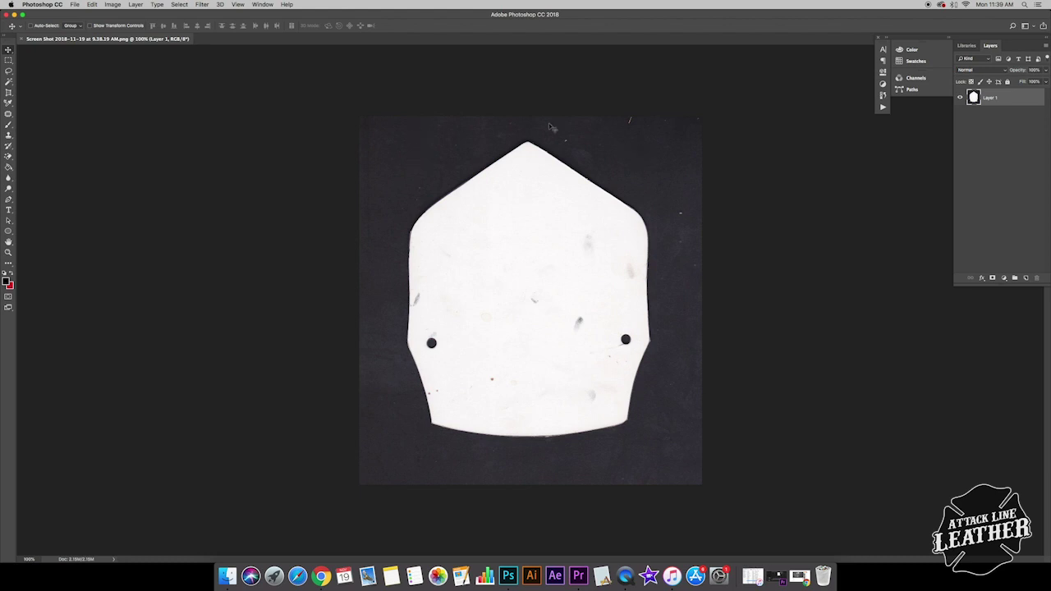
- Remove the dark background around the shield with the Magic Eraser tool
{"action": "left_click", "coordinate": [8, 156]}
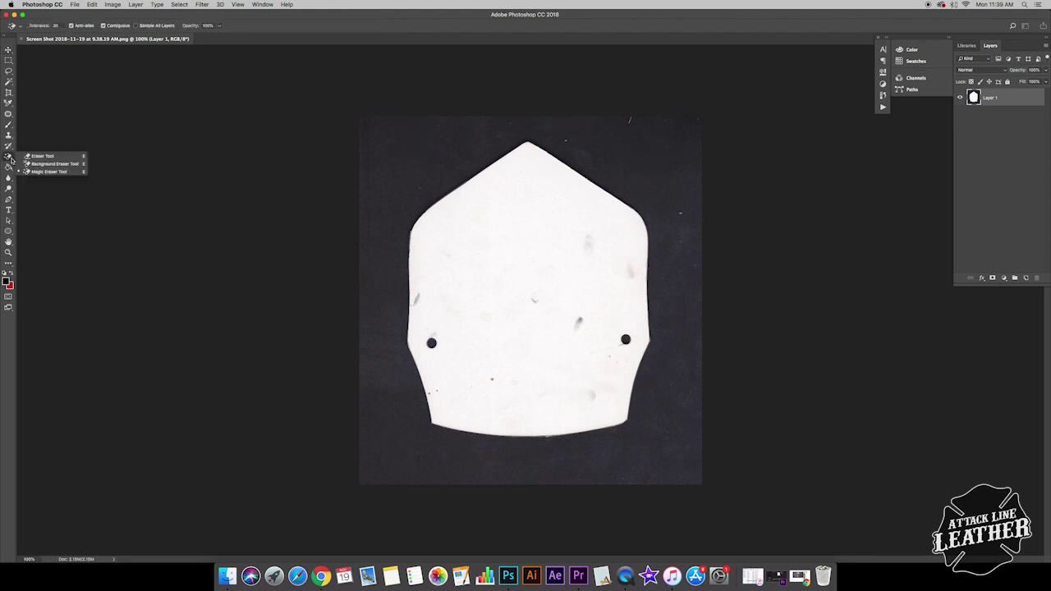
{"action": "left_click", "coordinate": [58, 172]}
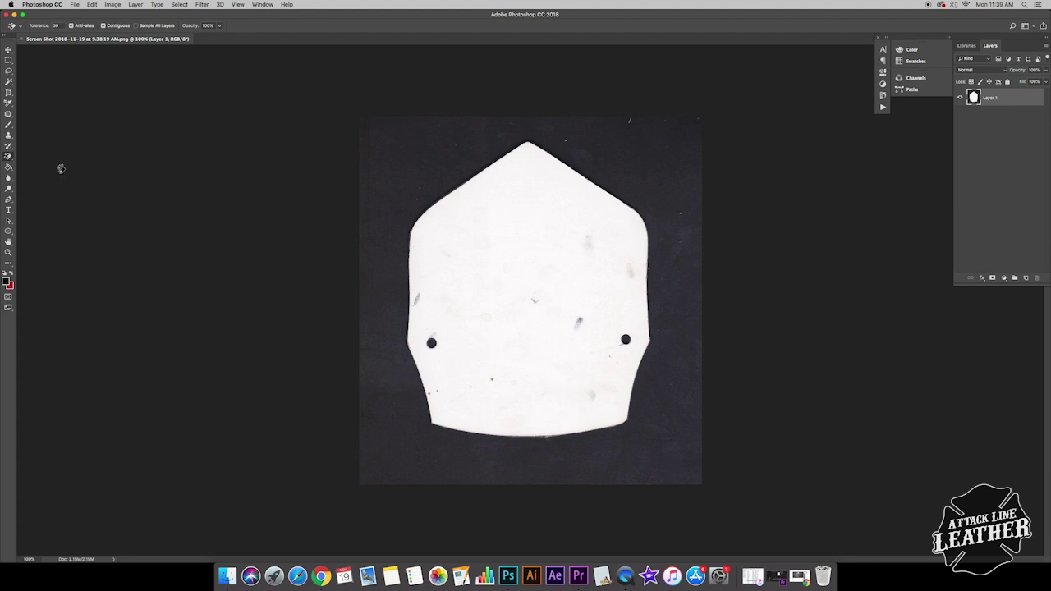
{"action": "left_click", "coordinate": [403, 159]}
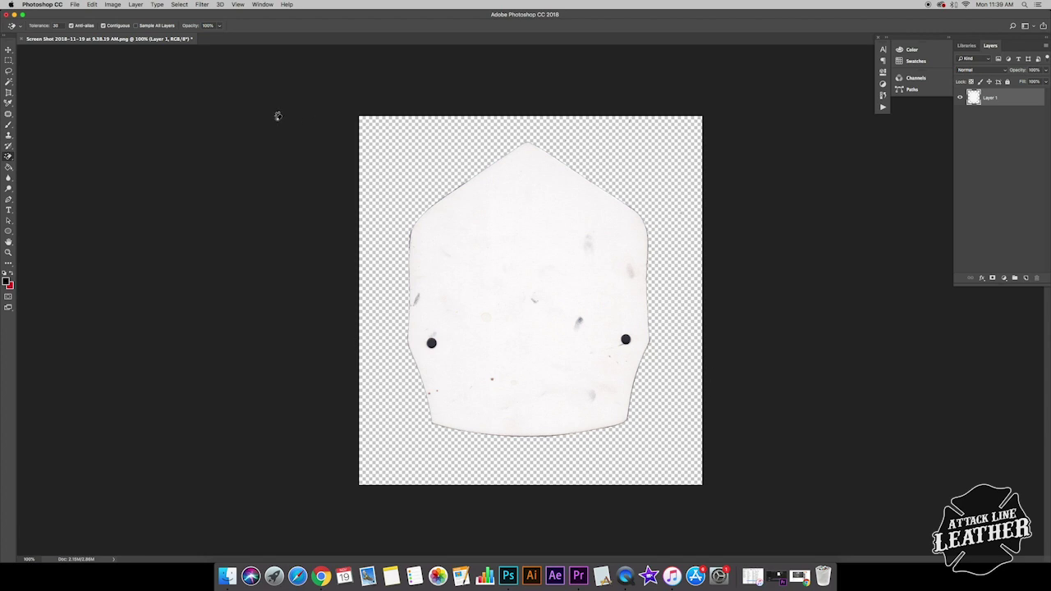
- Convert the shield layer to black and white using the Default preset
{"action": "left_click", "coordinate": [114, 5]}
{"action": "mouse_move", "coordinate": [132, 29]}
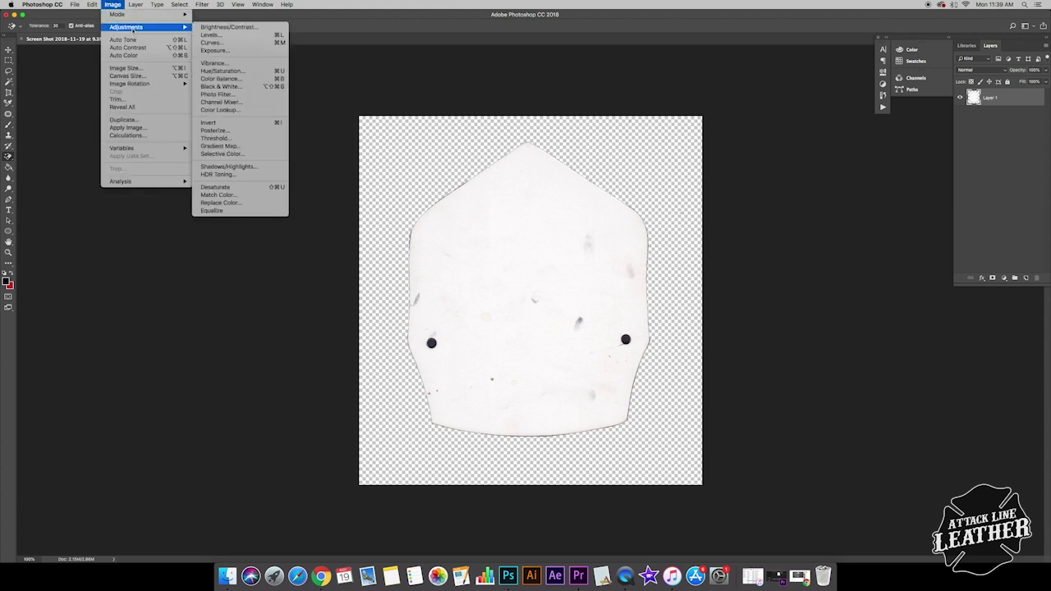
{"action": "left_click", "coordinate": [241, 88]}
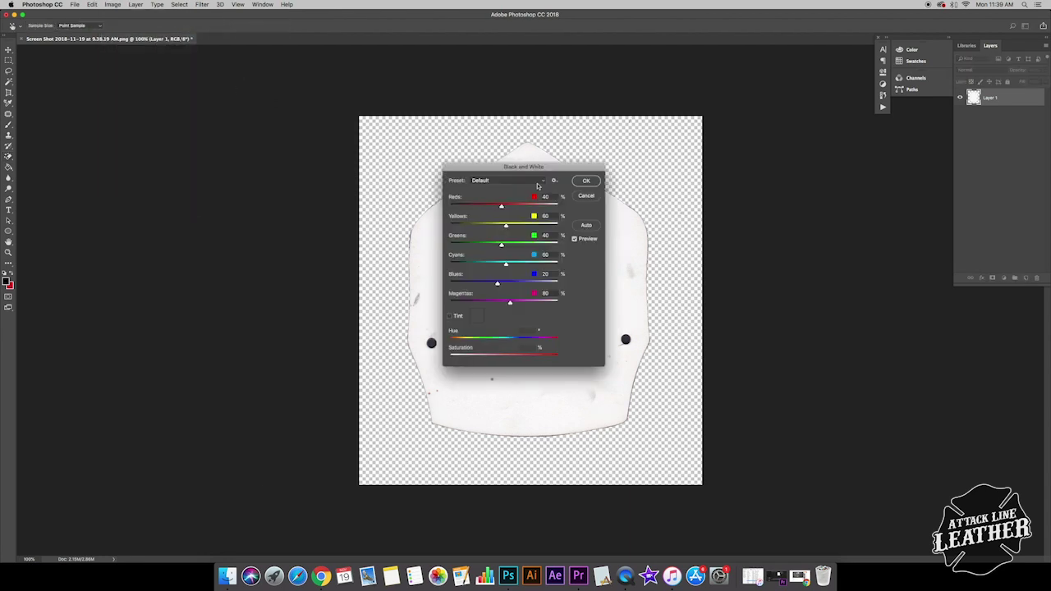
{"action": "left_click", "coordinate": [586, 181]}
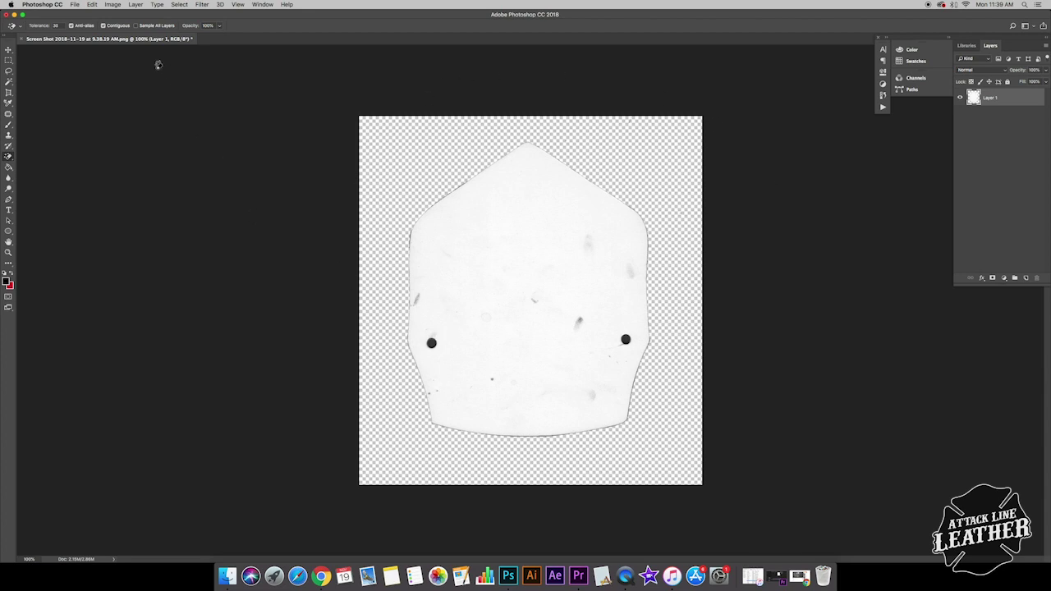
- Apply a Threshold adjustment to the shield layer, lowering the level until the smudges inside the shield are gone
{"action": "left_click", "coordinate": [8, 50]}
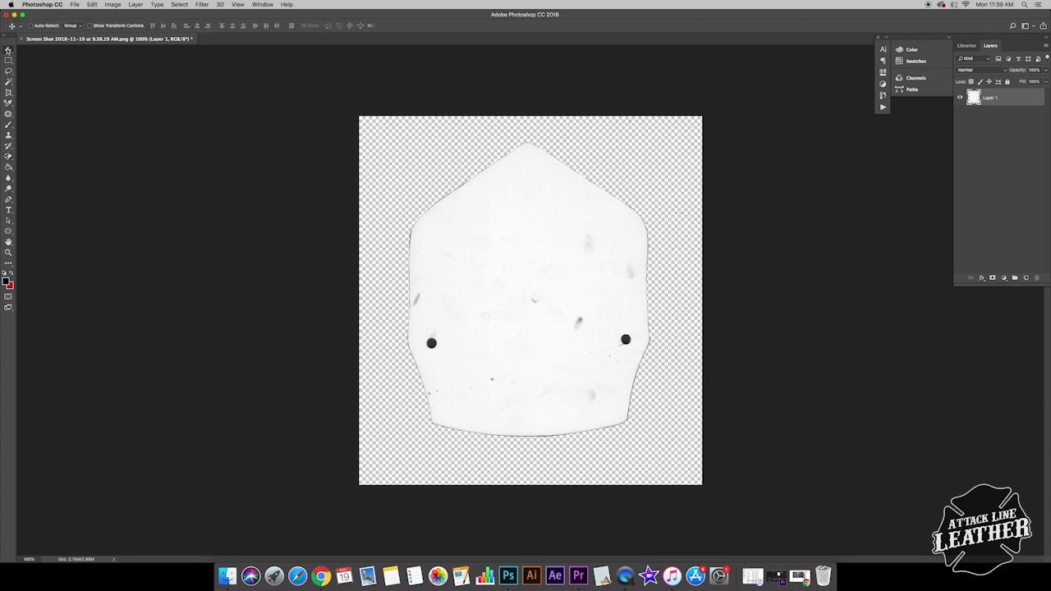
{"action": "left_click", "coordinate": [113, 5]}
{"action": "mouse_move", "coordinate": [125, 27]}
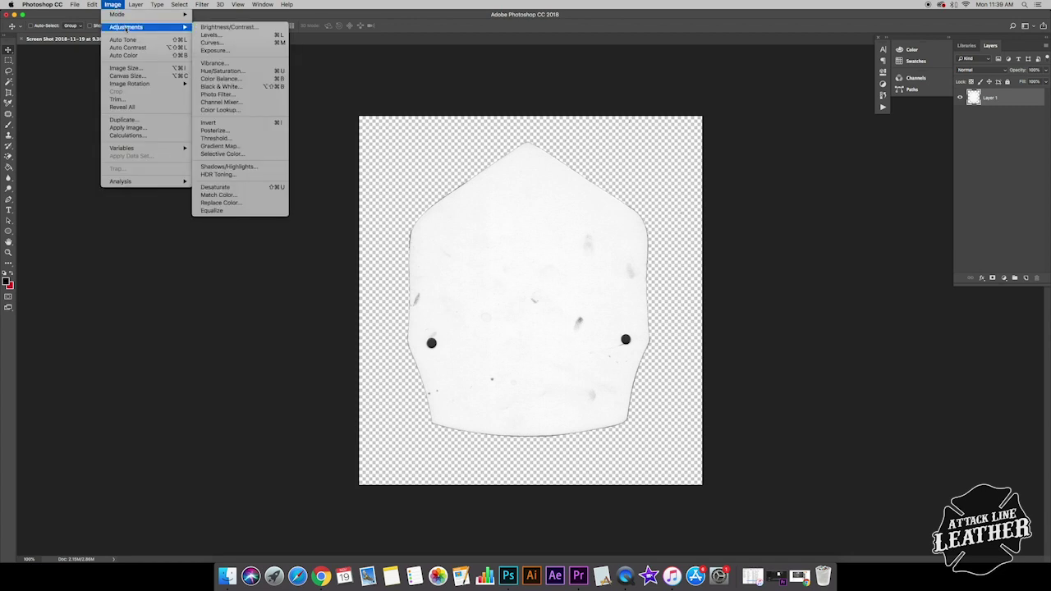
{"action": "left_click", "coordinate": [237, 140]}
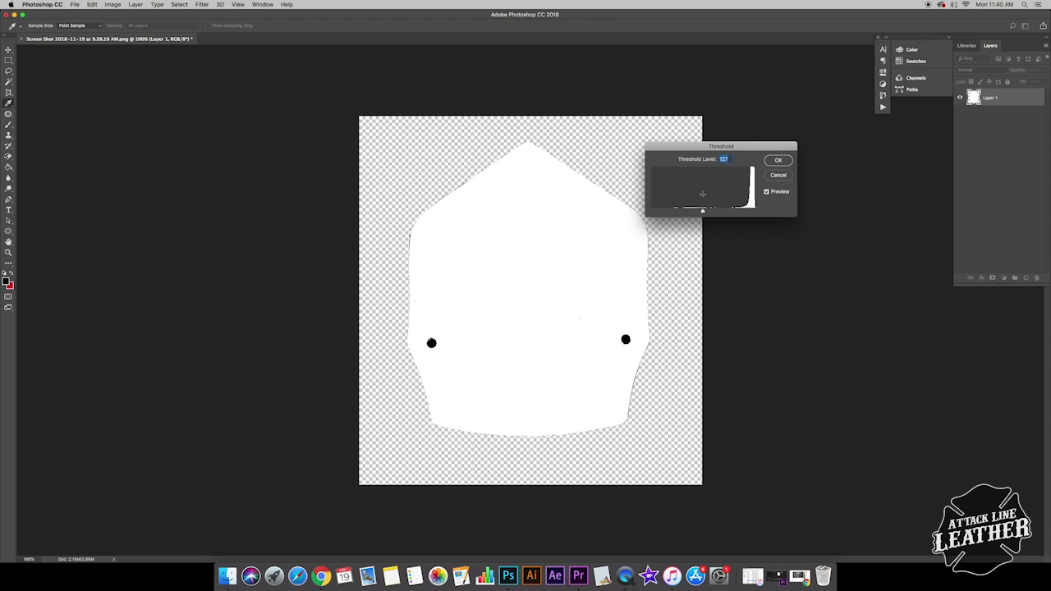
{"action": "left_click_drag", "start_coordinate": [703, 213], "coordinate": [681, 213]}
{"action": "left_click", "coordinate": [778, 161]}
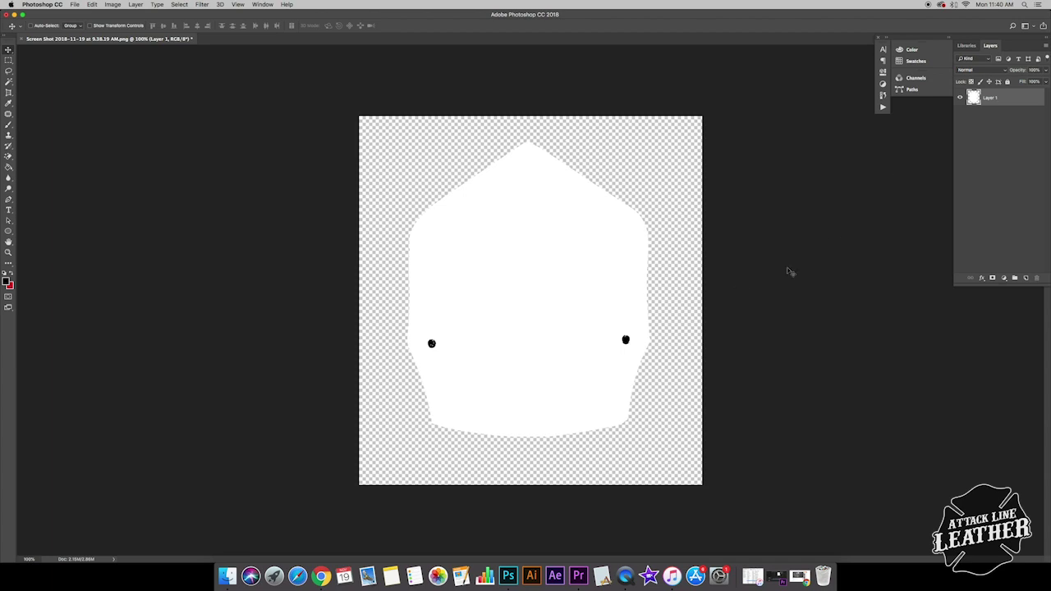
- Duplicate the shield layer and give the copy a 5 px black outside stroke
{"action": "key", "text": "ctrl+j"}
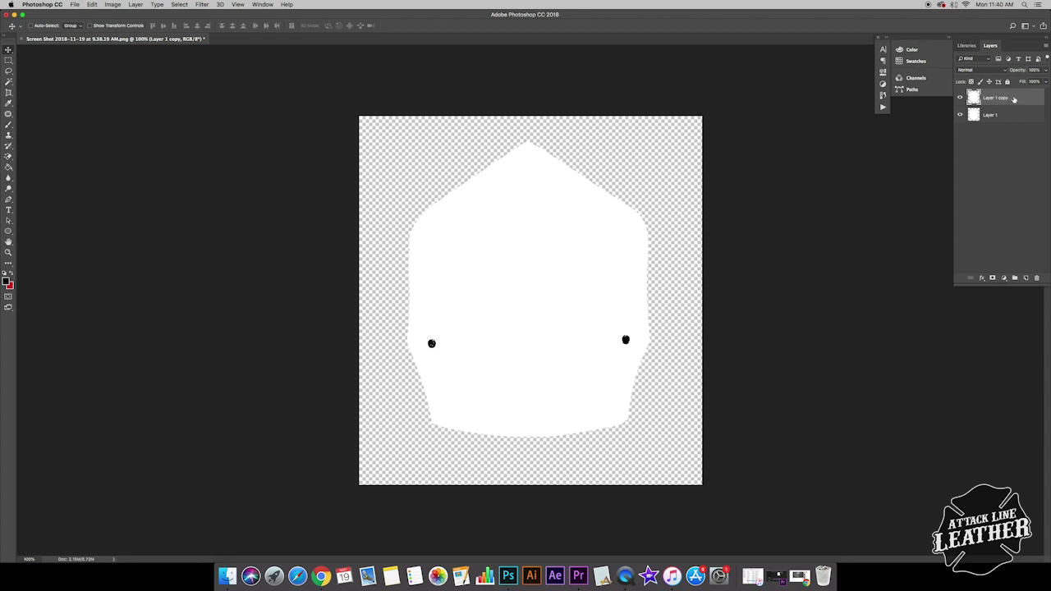
{"action": "double_click", "coordinate": [1024, 99]}
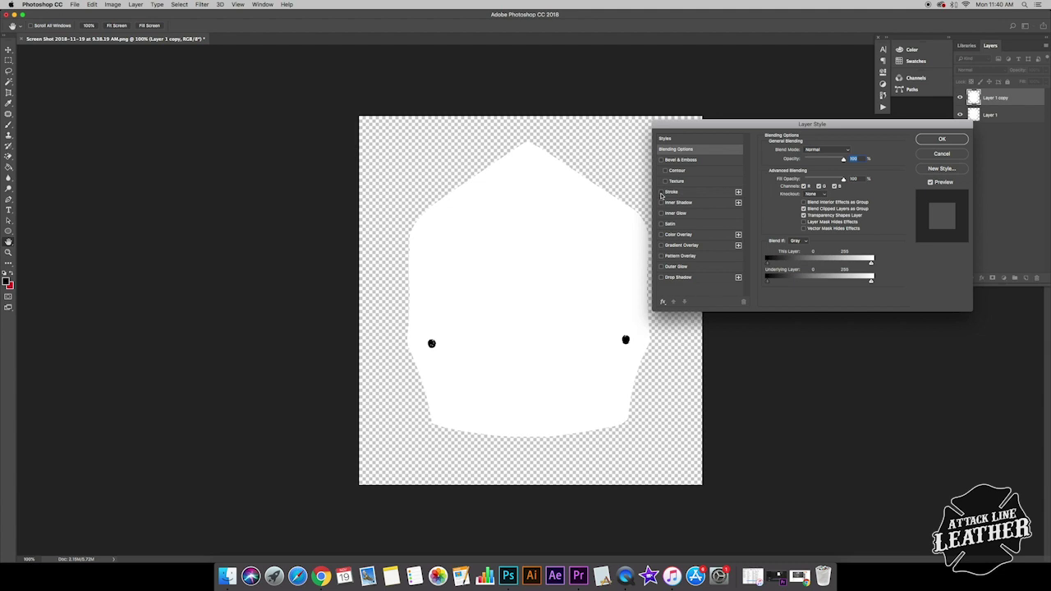
{"action": "left_click", "coordinate": [660, 192]}
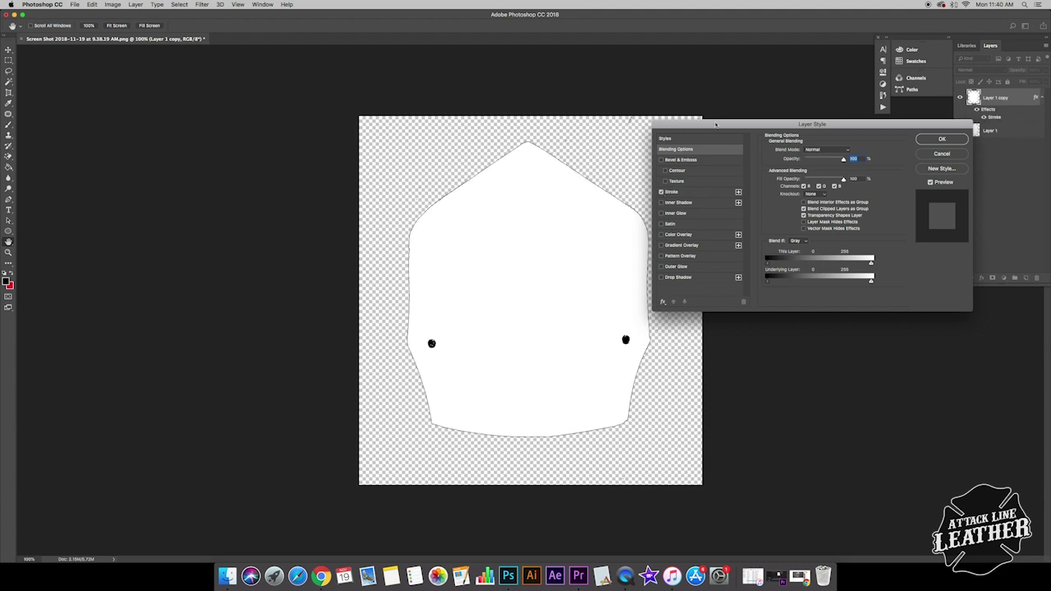
{"action": "left_click_drag", "start_coordinate": [715, 124], "coordinate": [740, 121]}
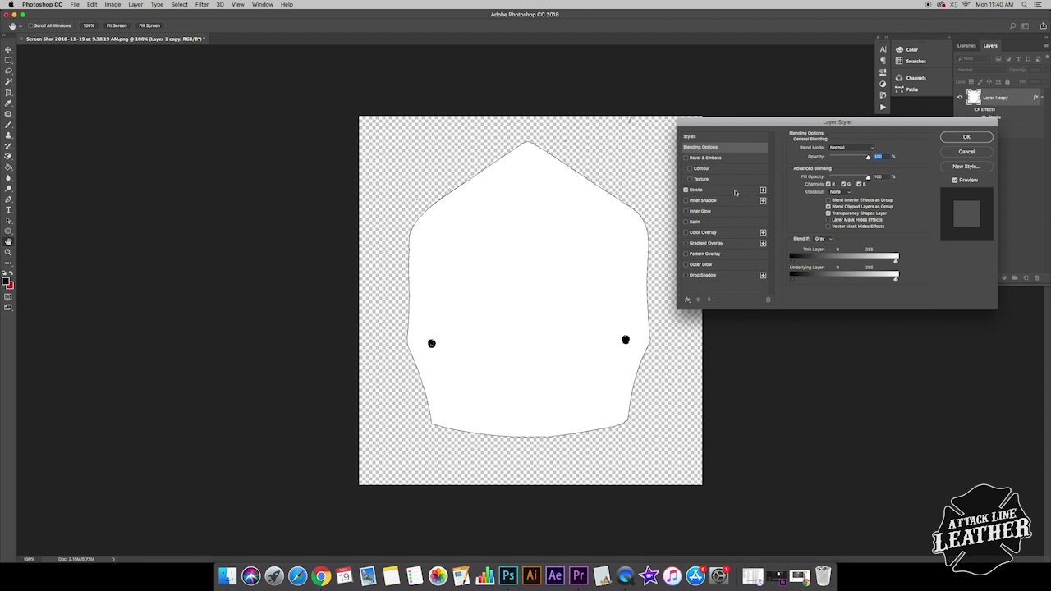
{"action": "left_click", "coordinate": [734, 192]}
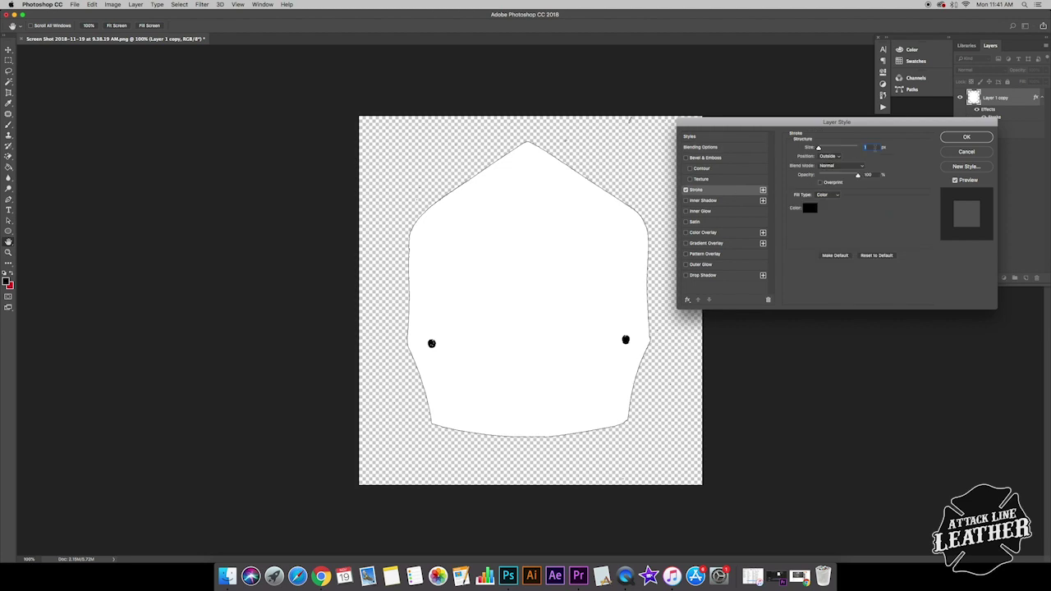
{"action": "type", "text": "5"}
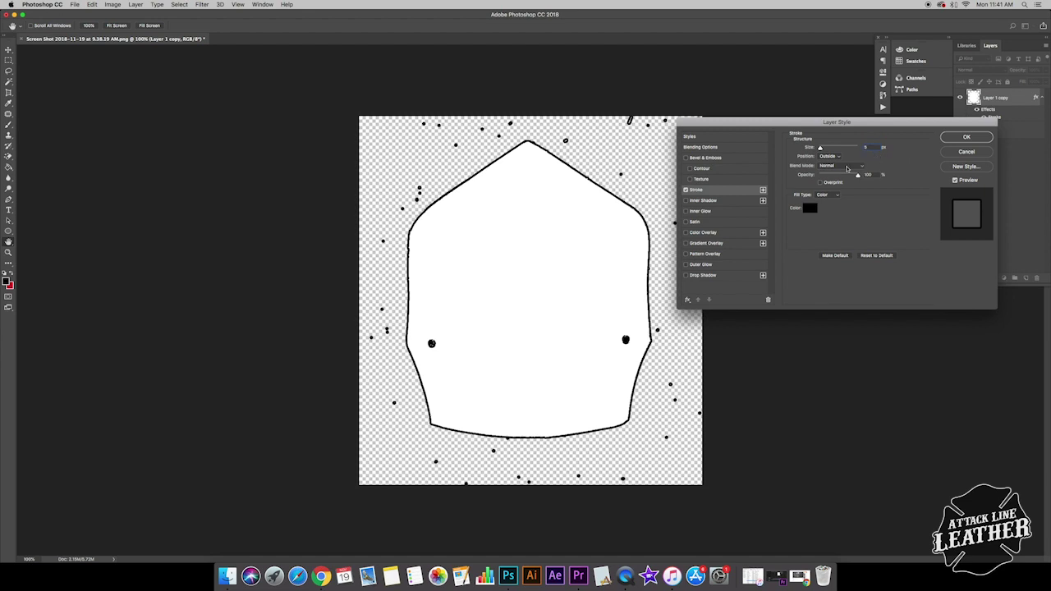
{"action": "left_click", "coordinate": [950, 140]}
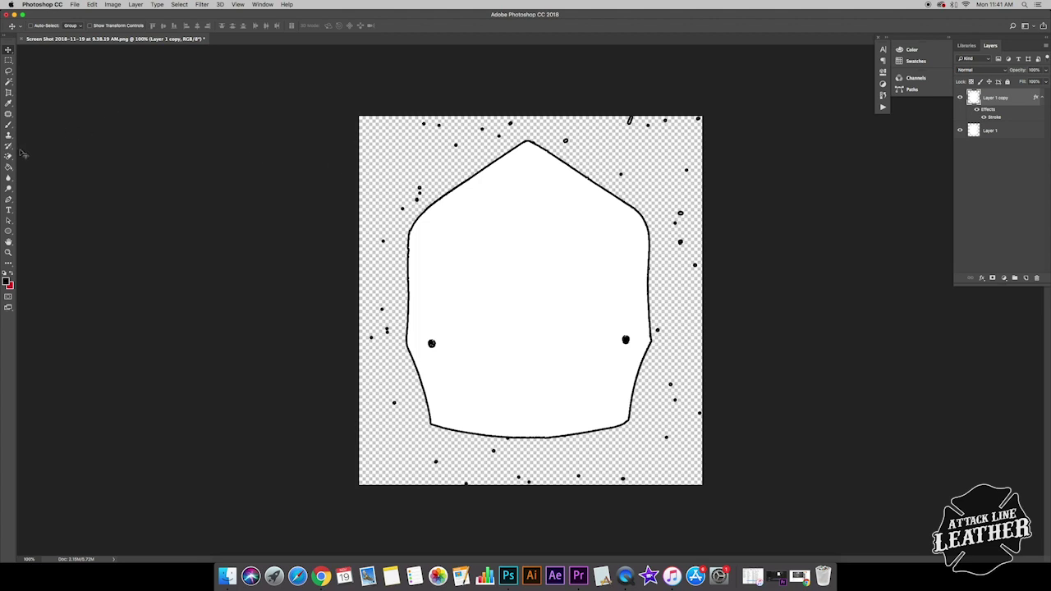
- Erase all the stray specks around the shield outline on the copied layer with the Eraser tool
{"action": "left_click", "coordinate": [8, 156]}
{"action": "left_click", "coordinate": [49, 156]}
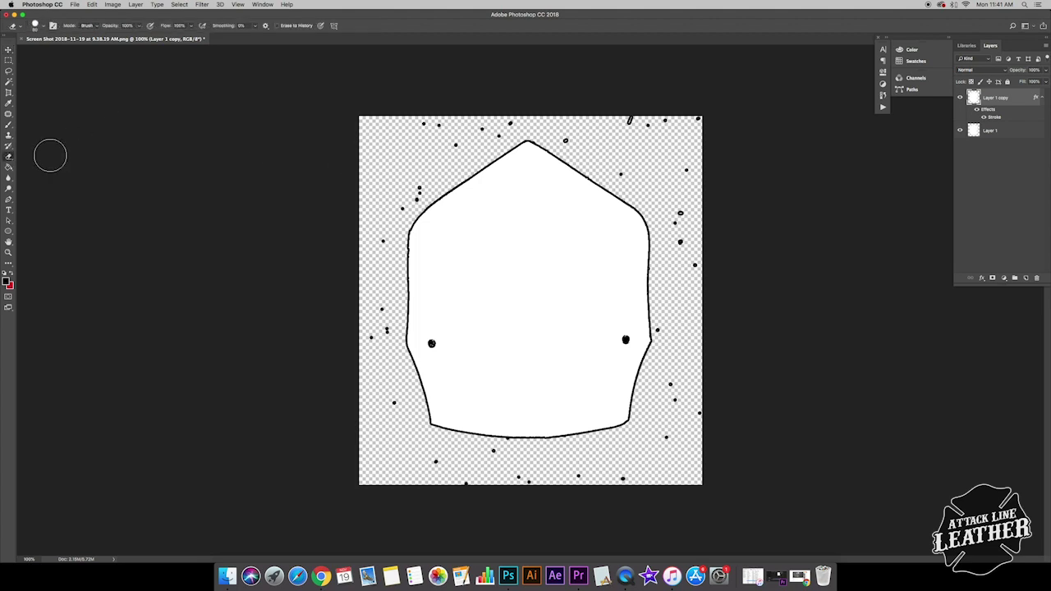
{"action": "mouse_move", "coordinate": [464, 135]}
{"action": "left_mouse_down"}
{"action": "mouse_move", "coordinate": [412, 133]}
{"action": "mouse_move", "coordinate": [413, 180]}
{"action": "mouse_move", "coordinate": [376, 251]}
{"action": "mouse_move", "coordinate": [380, 401]}
{"action": "mouse_move", "coordinate": [432, 477]}
{"action": "mouse_move", "coordinate": [455, 468]}
{"action": "mouse_move", "coordinate": [467, 486]}
{"action": "mouse_move", "coordinate": [490, 466]}
{"action": "mouse_move", "coordinate": [553, 484]}
{"action": "mouse_move", "coordinate": [628, 476]}
{"action": "mouse_move", "coordinate": [674, 410]}
{"action": "mouse_move", "coordinate": [678, 383]}
{"action": "mouse_move", "coordinate": [703, 404]}
{"action": "mouse_move", "coordinate": [669, 340]}
{"action": "mouse_move", "coordinate": [687, 283]}
{"action": "mouse_move", "coordinate": [677, 220]}
{"action": "mouse_move", "coordinate": [698, 116]}
{"action": "mouse_move", "coordinate": [622, 109]}
{"action": "mouse_move", "coordinate": [624, 172]}
{"action": "mouse_move", "coordinate": [593, 142]}
{"action": "mouse_move", "coordinate": [520, 113]}
{"action": "mouse_move", "coordinate": [471, 131]}
{"action": "mouse_move", "coordinate": [500, 118]}
{"action": "left_mouse_up"}
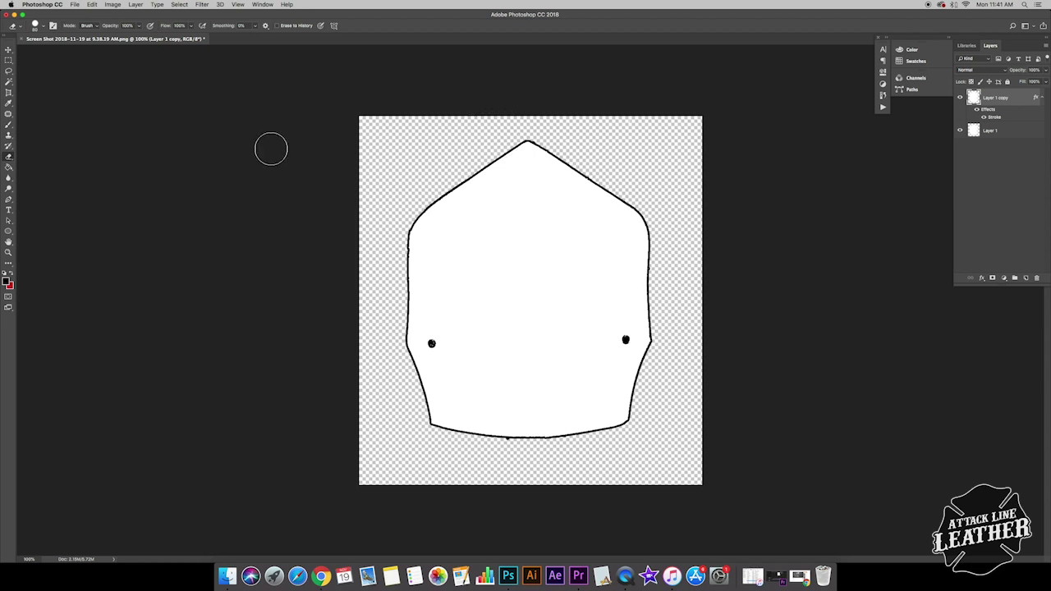
{"action": "left_click", "coordinate": [8, 50]}
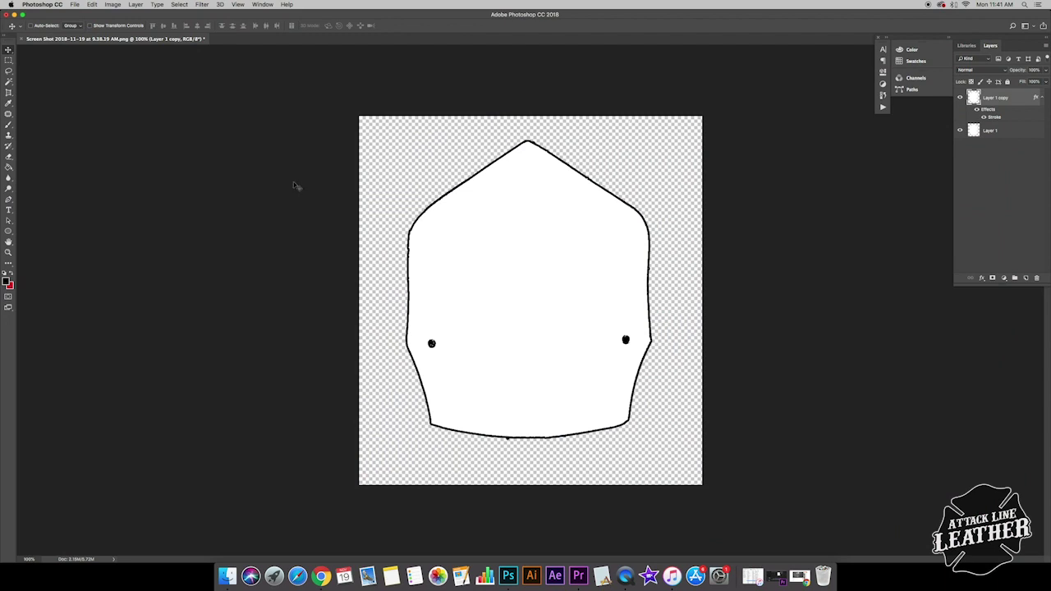
- Create a new document 5.25 inches wide and 6.5 inches high at 300 pixels/inch with a white background
{"action": "left_click", "coordinate": [75, 5]}
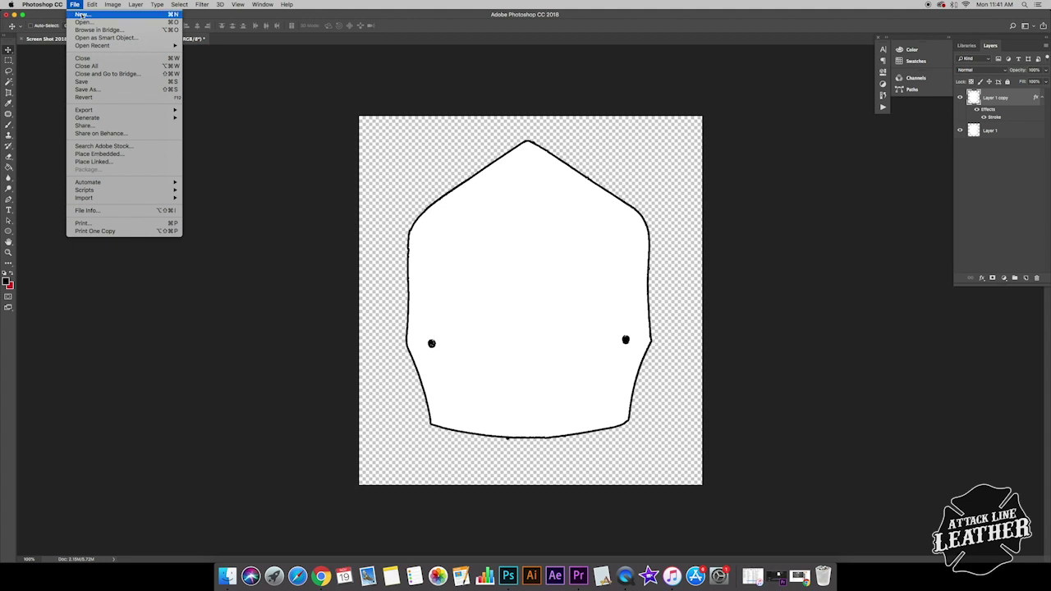
{"action": "key", "text": "Escape"}
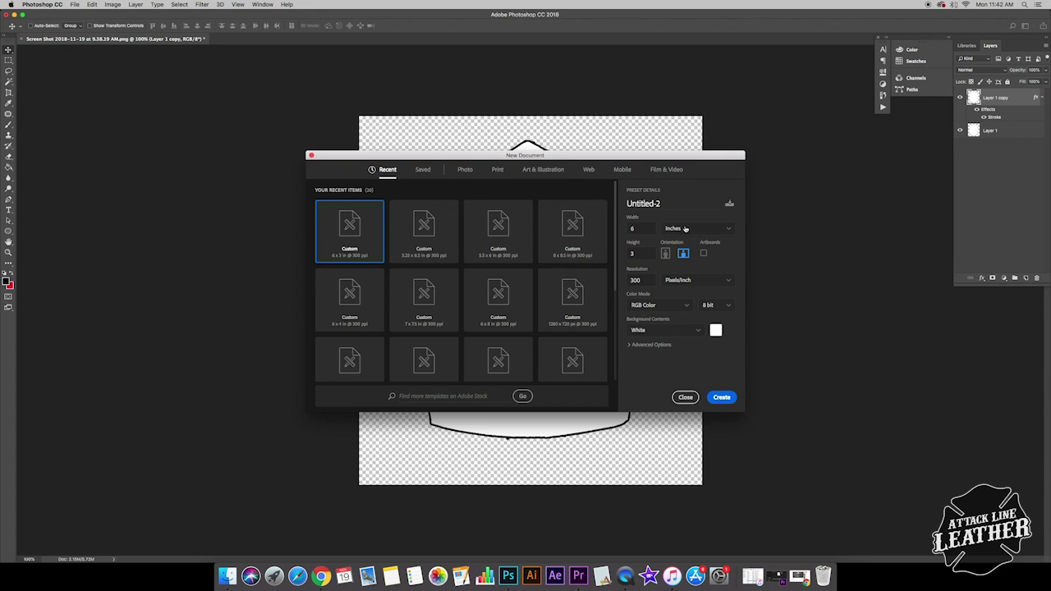
{"action": "left_click", "coordinate": [699, 234]}
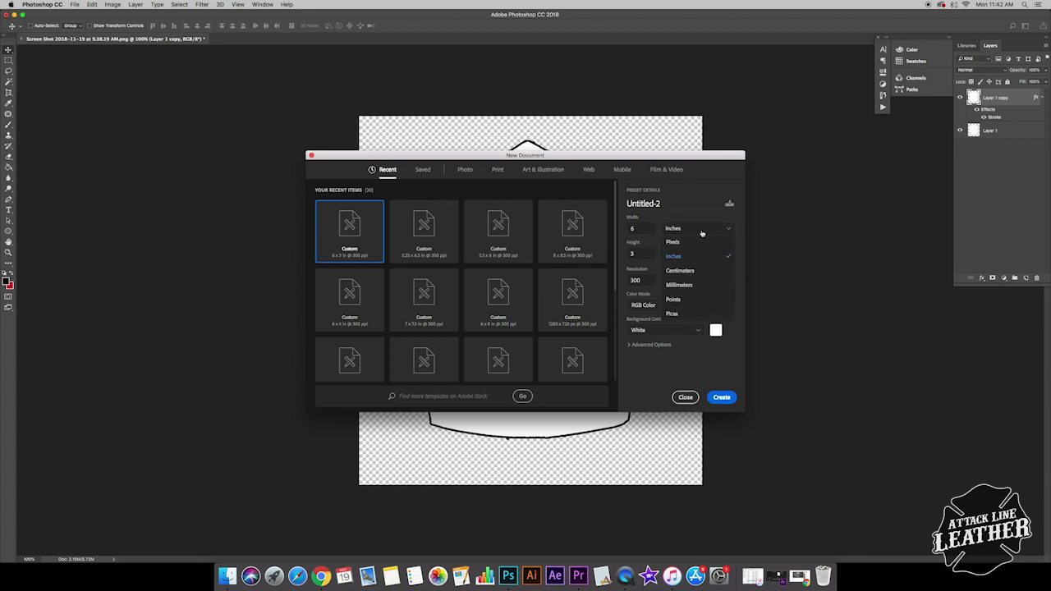
{"action": "left_click", "coordinate": [685, 245]}
{"action": "left_click", "coordinate": [694, 235]}
{"action": "left_click", "coordinate": [681, 240]}
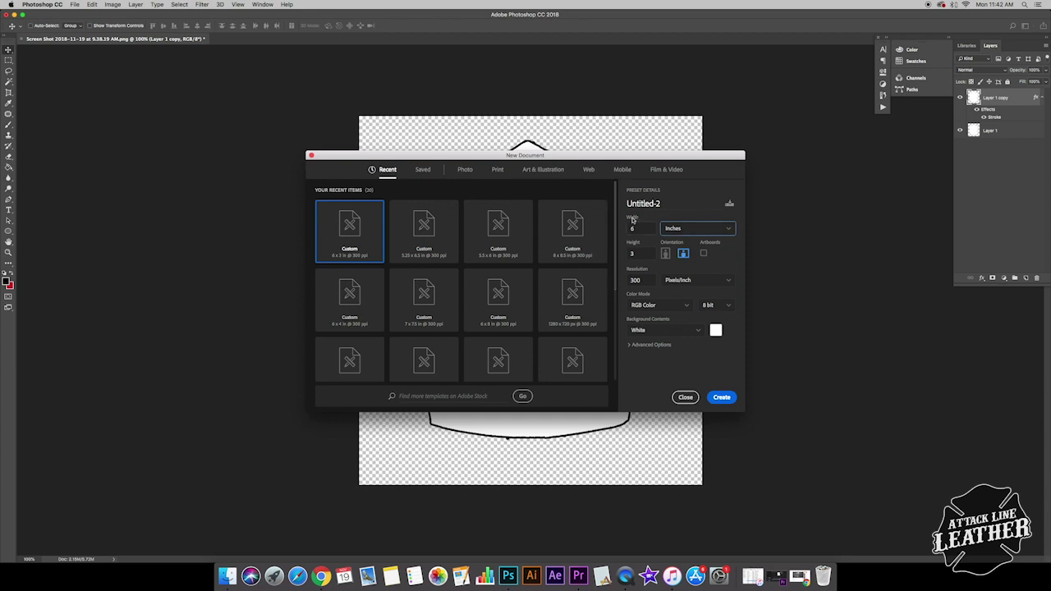
{"action": "double_click", "coordinate": [642, 255]}
{"action": "left_click_drag", "start_coordinate": [638, 229], "coordinate": [621, 232]}
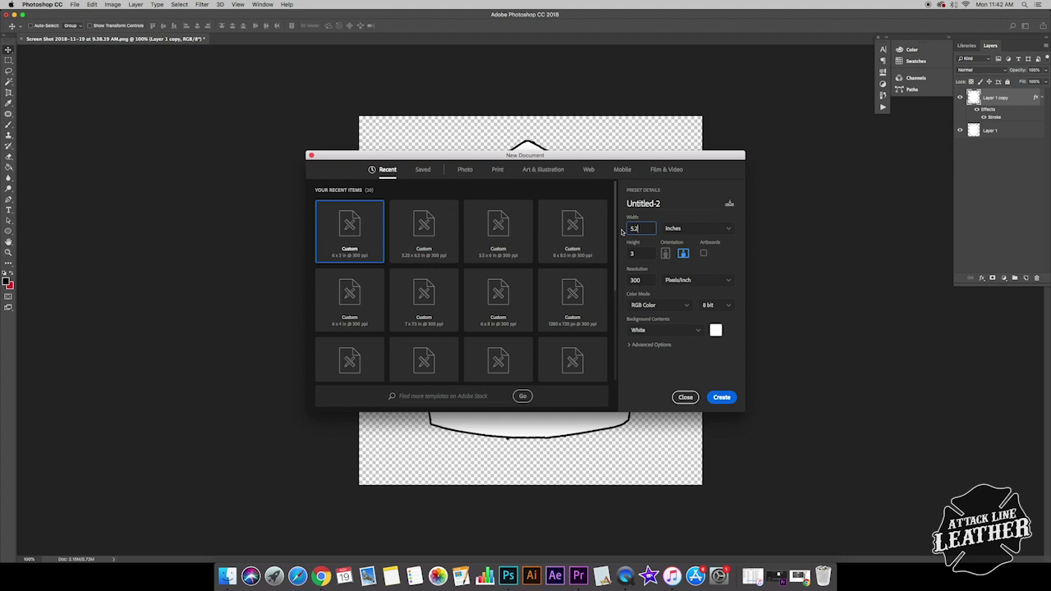
{"action": "left_click_drag", "start_coordinate": [639, 251], "coordinate": [625, 254]}
{"action": "type", "text": "6.5"}
{"action": "left_click", "coordinate": [722, 399]}
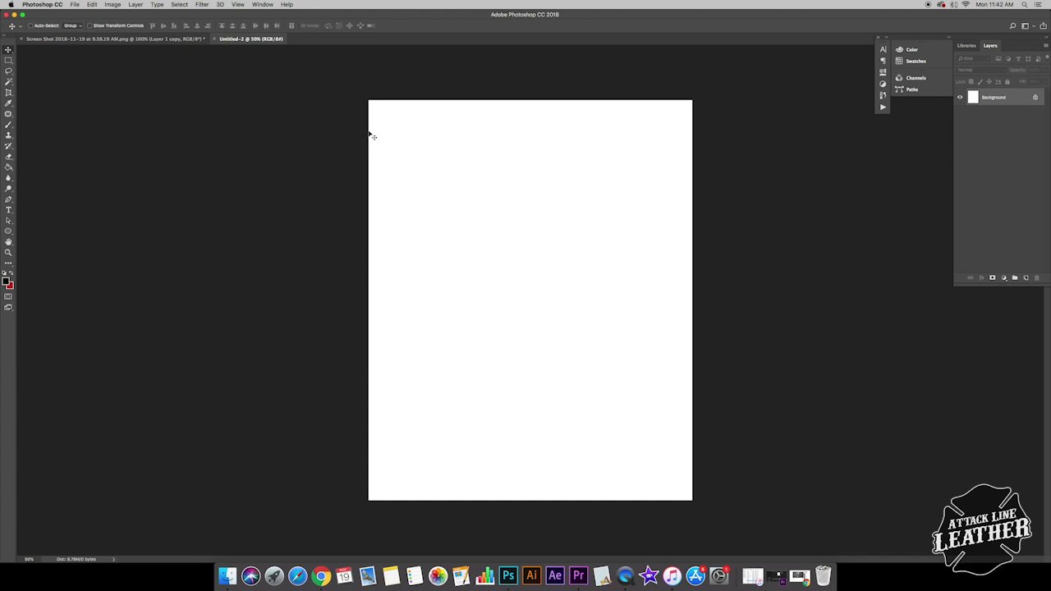
- Copy the outlined shield layer from the screenshot document into the new blank document and centre it horizontally
{"action": "left_click", "coordinate": [188, 43]}
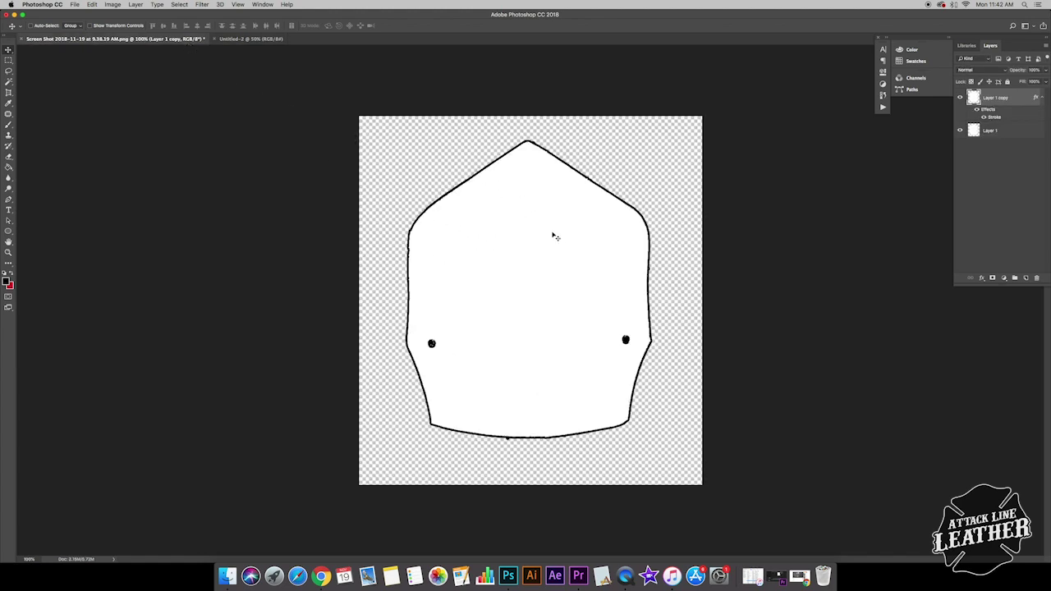
{"action": "left_click_drag", "start_coordinate": [504, 246], "coordinate": [345, 112]}
{"action": "left_click_drag", "start_coordinate": [505, 281], "coordinate": [517, 214]}
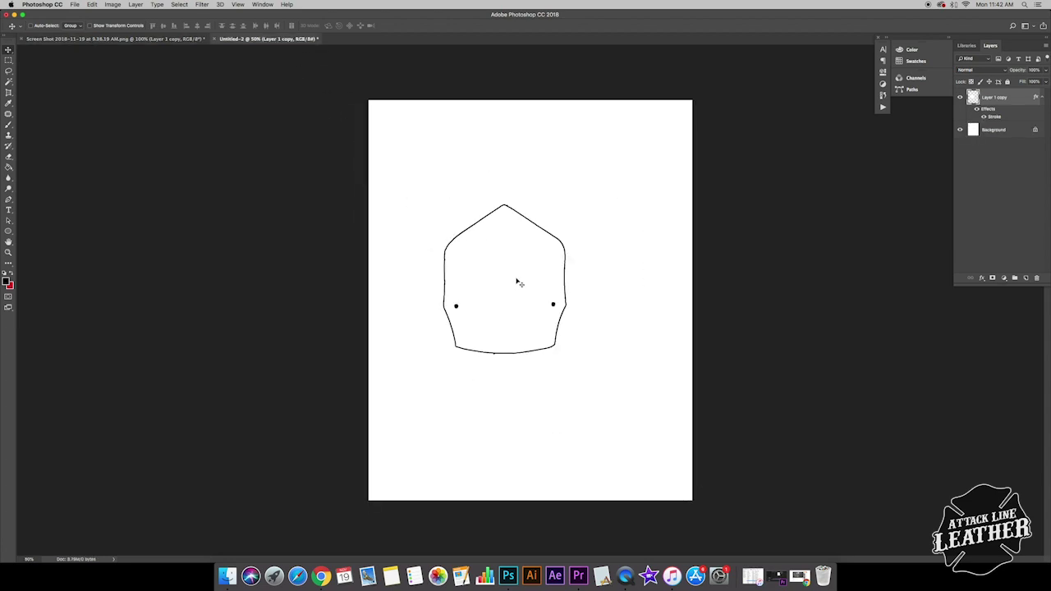
{"action": "left_click_drag", "start_coordinate": [493, 276], "coordinate": [519, 278]}
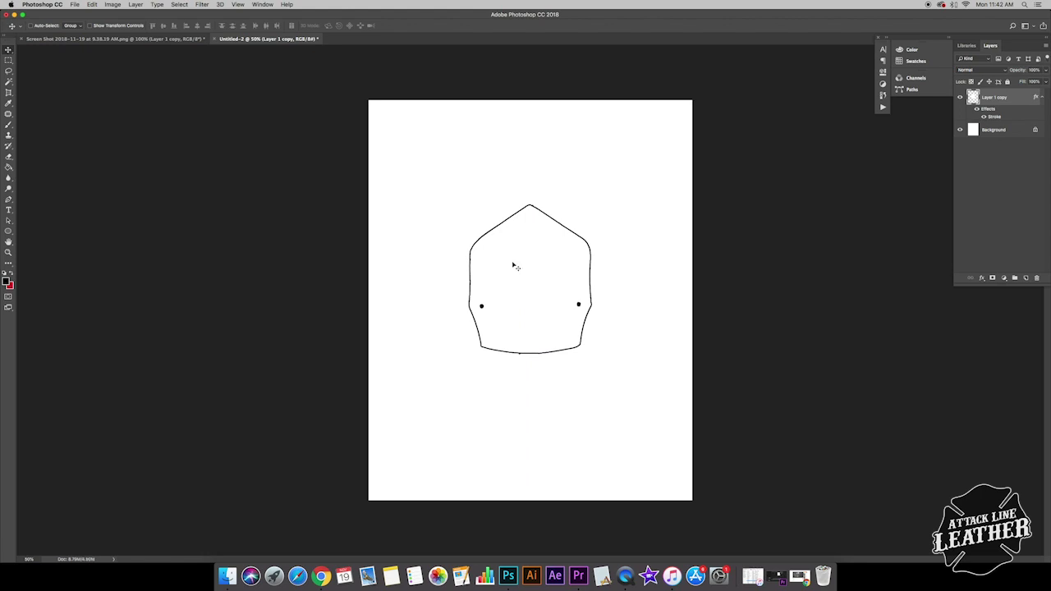
- Scale the shield layer up proportionally to span the full page width and nudge it down so its peak sits inside the page
{"action": "key", "text": "super+t"}
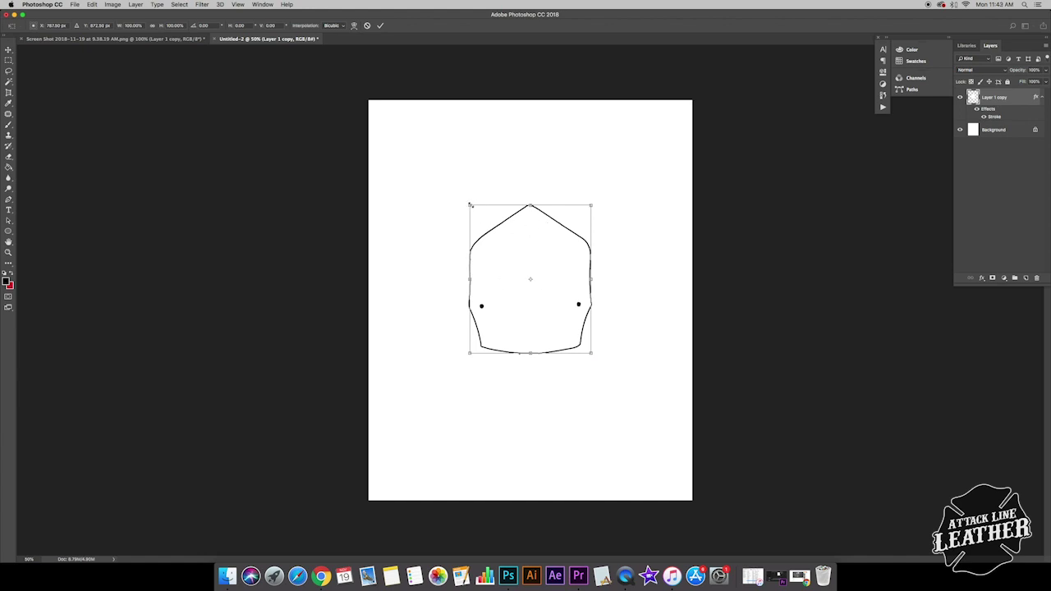
{"action": "left_click_drag", "start_coordinate": [469, 205], "coordinate": [410, 137]}
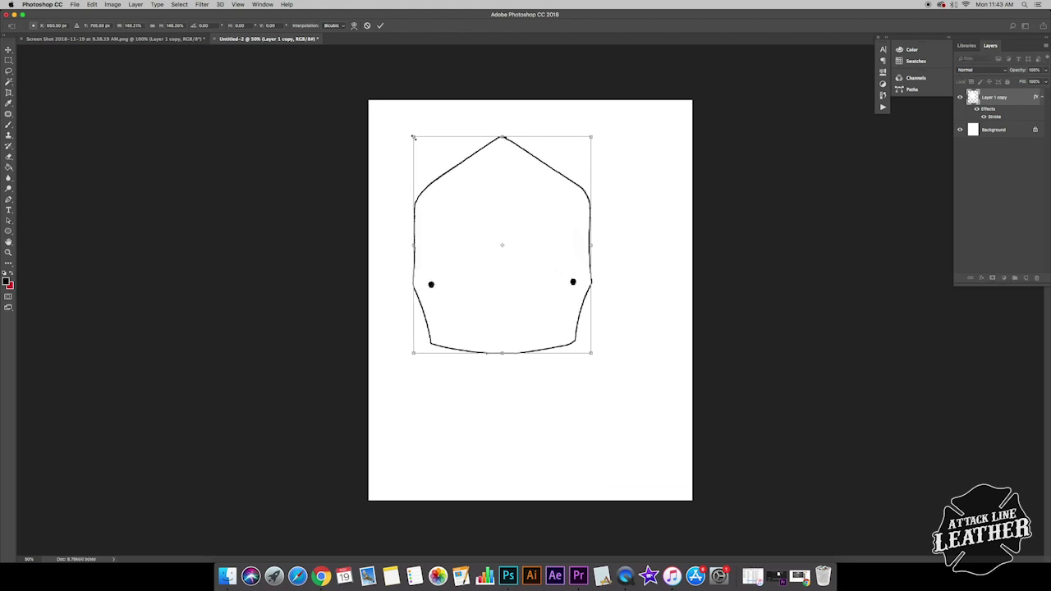
{"action": "left_click_drag", "start_coordinate": [410, 134], "coordinate": [435, 164]}
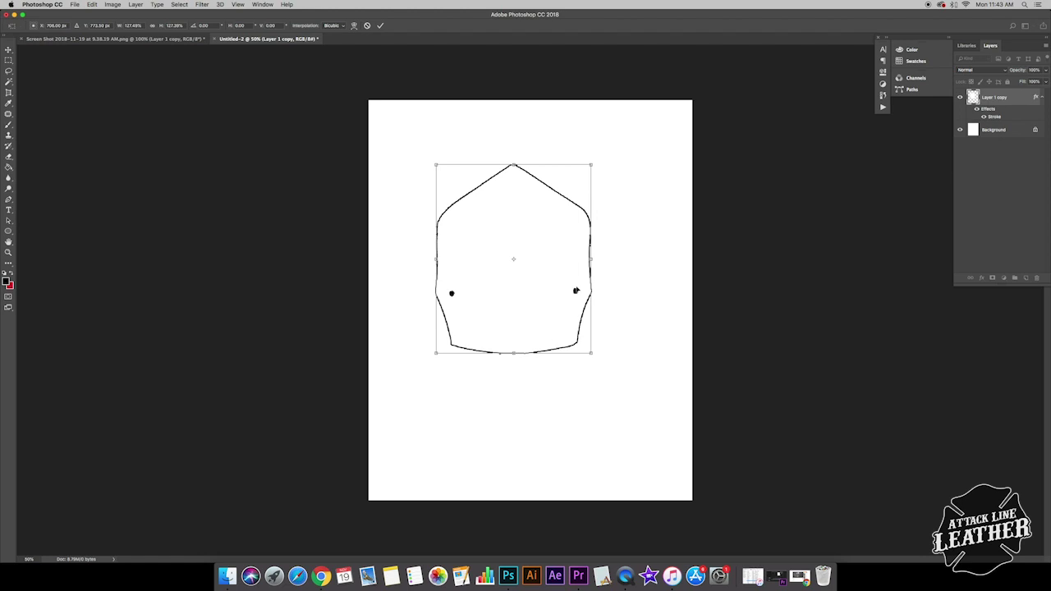
{"action": "left_click_drag", "start_coordinate": [436, 164], "coordinate": [505, 294]}
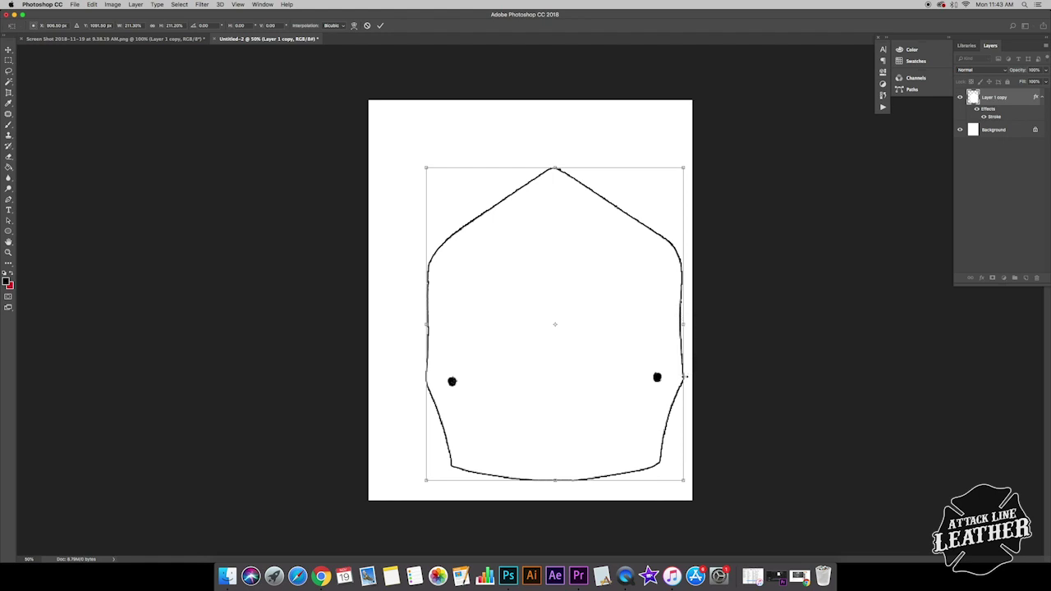
{"action": "left_click_drag", "start_coordinate": [426, 167], "coordinate": [371, 100]}
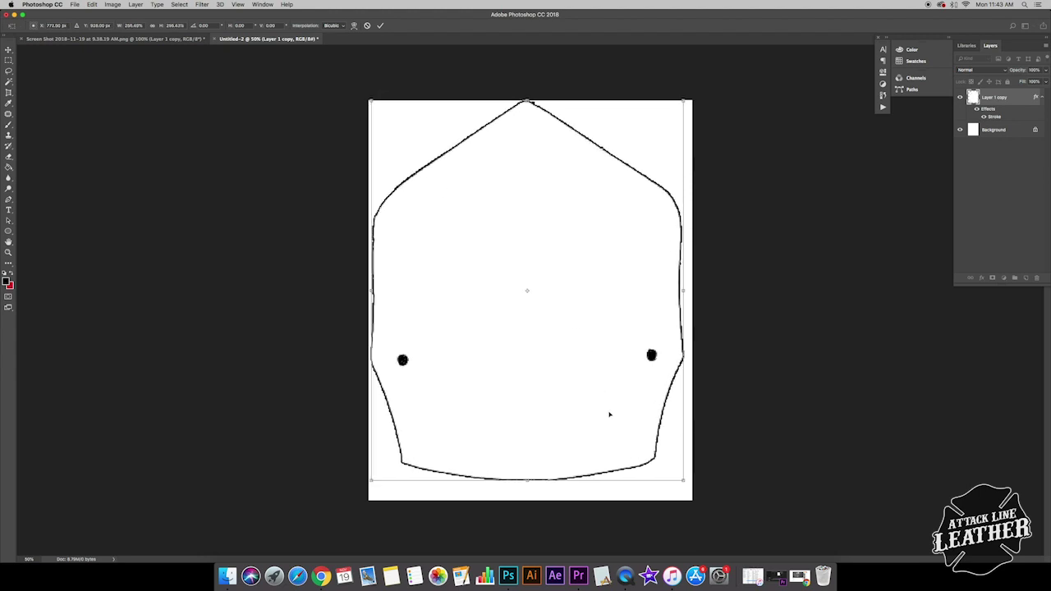
{"action": "left_click_drag", "start_coordinate": [684, 481], "coordinate": [691, 490]}
{"action": "left_click_drag", "start_coordinate": [370, 101], "coordinate": [368, 99]}
{"action": "key", "text": "Return"}
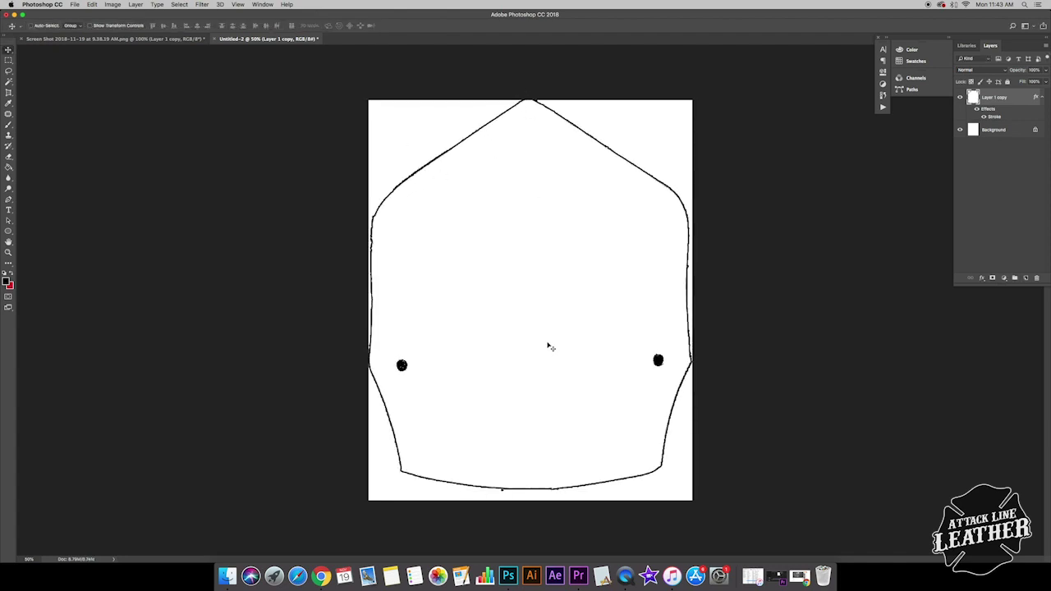
{"action": "key", "text": "shift+Down"}
{"action": "key", "text": "shift+Down"}
{"action": "key", "text": "shift+Down"}
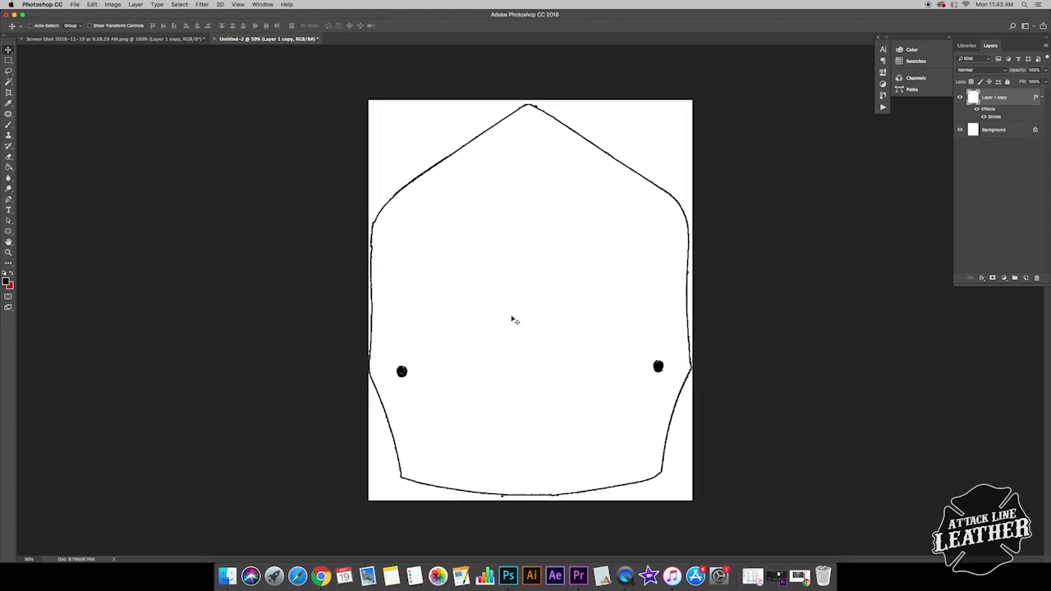
- Rotate the shield layer slightly with Free Transform so its two side holes sit level
{"action": "key", "text": "super+t"}
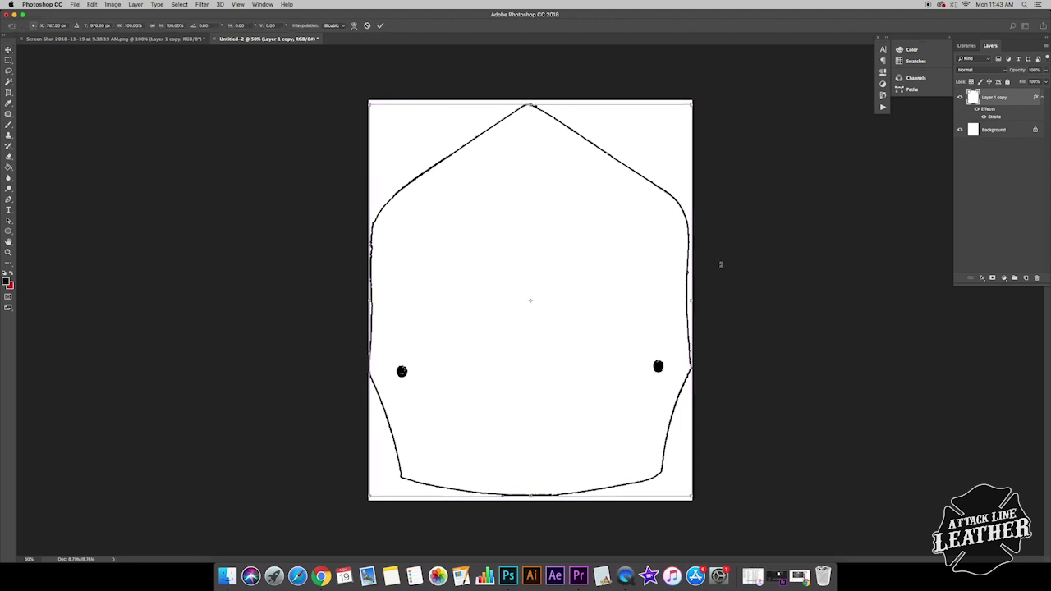
{"action": "mouse_move", "coordinate": [720, 266]}
{"action": "left_mouse_down"}
{"action": "mouse_move", "coordinate": [719, 255]}
{"action": "mouse_move", "coordinate": [717, 264]}
{"action": "left_mouse_up"}
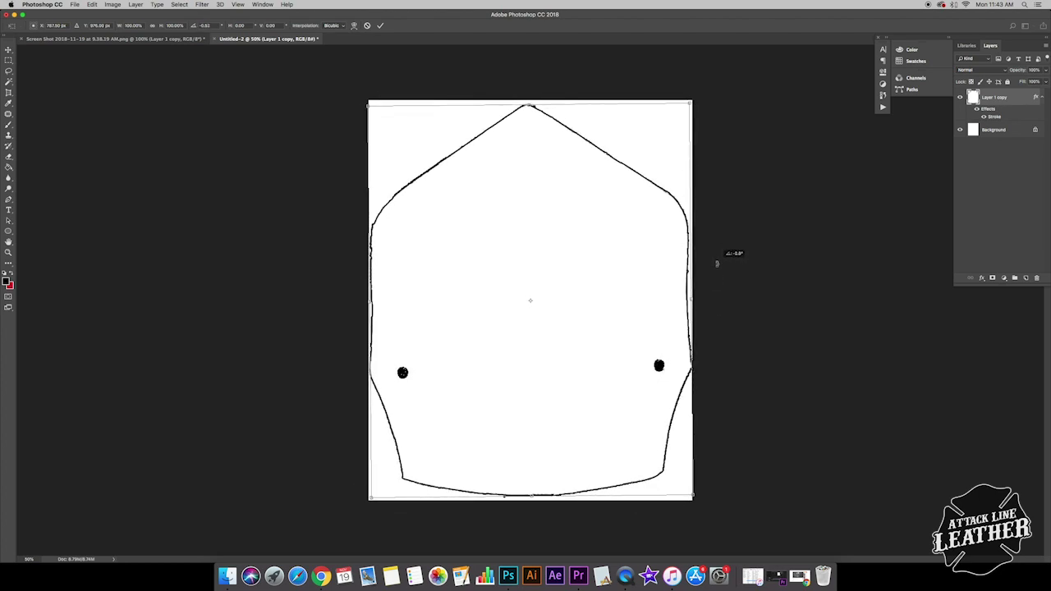
{"action": "left_click_drag", "start_coordinate": [716, 264], "coordinate": [715, 265]}
{"action": "key", "text": "Return"}
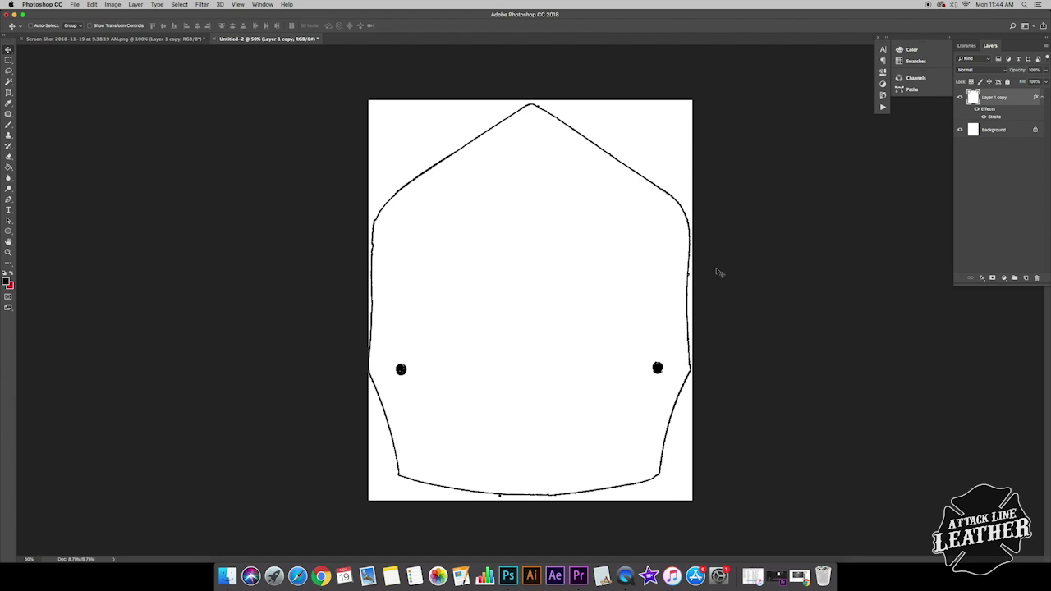
- Erase the white area outside the shield outline from the Background layer with the Magic Eraser tool
{"action": "left_click", "coordinate": [998, 130]}
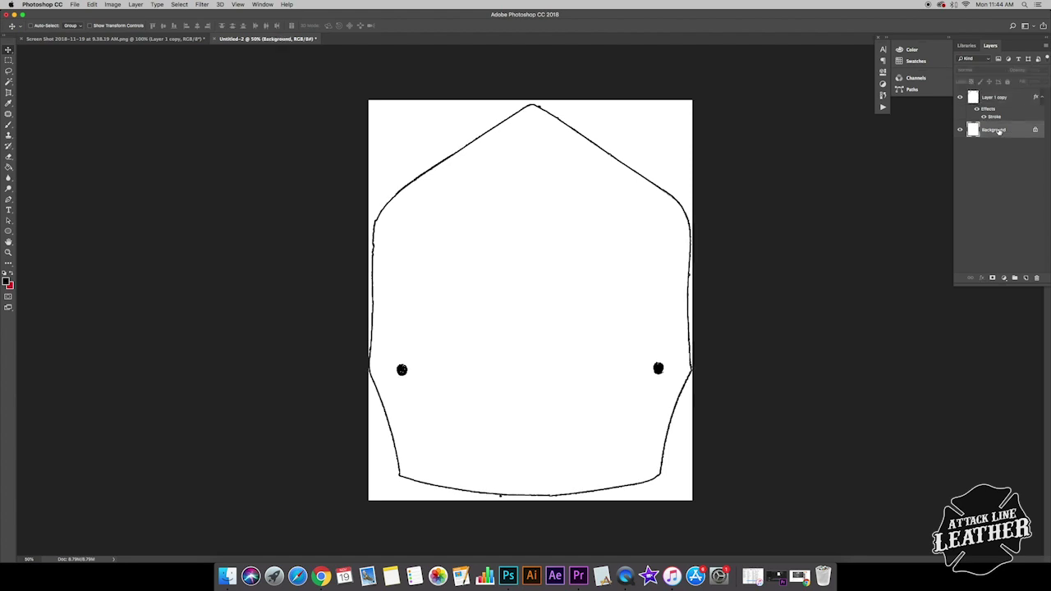
{"action": "left_click", "coordinate": [9, 157]}
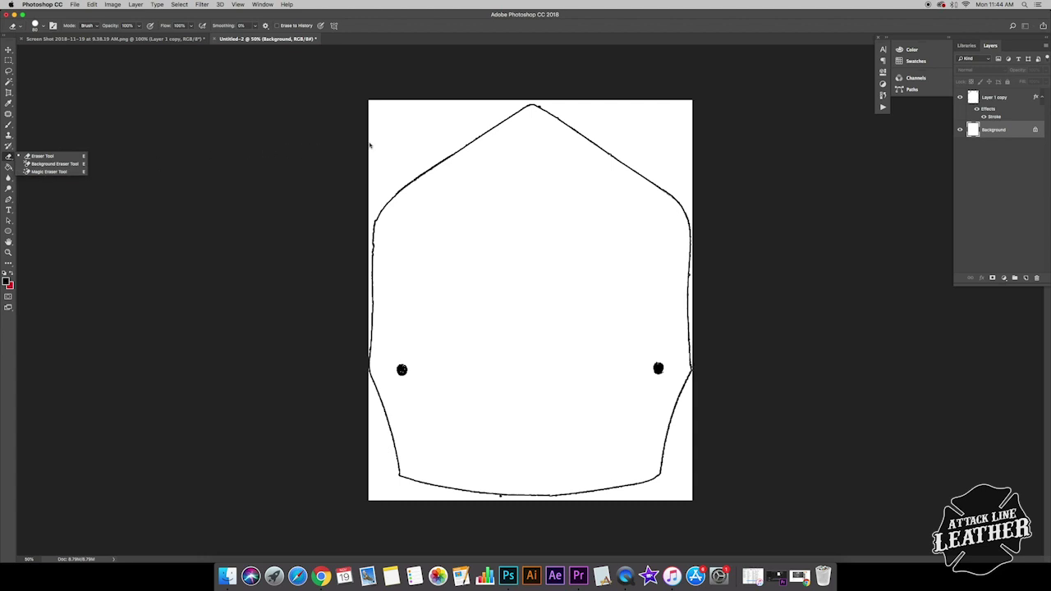
{"action": "left_click", "coordinate": [55, 171]}
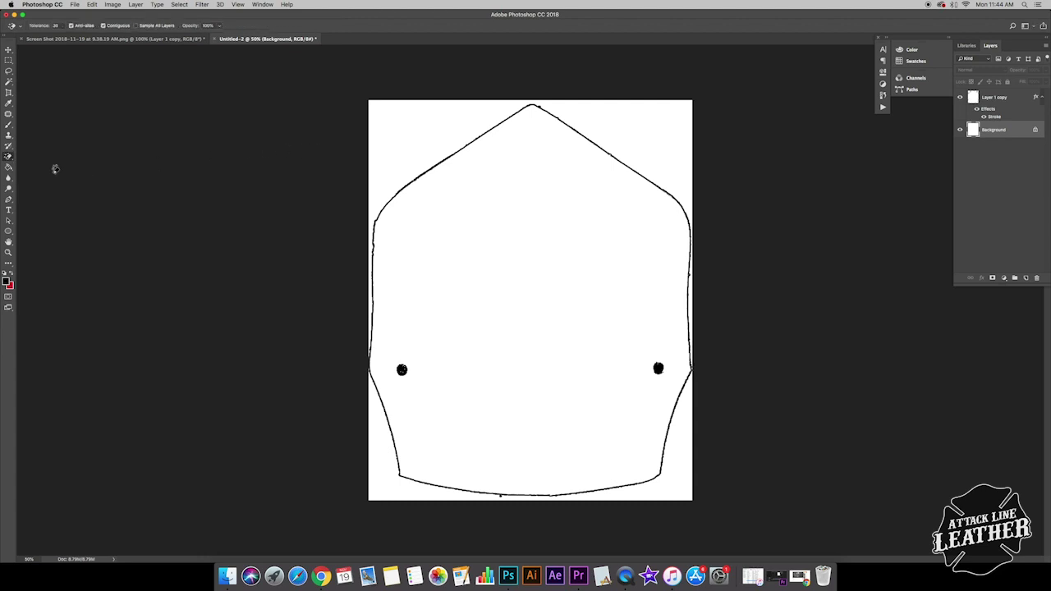
{"action": "left_click", "coordinate": [391, 130]}
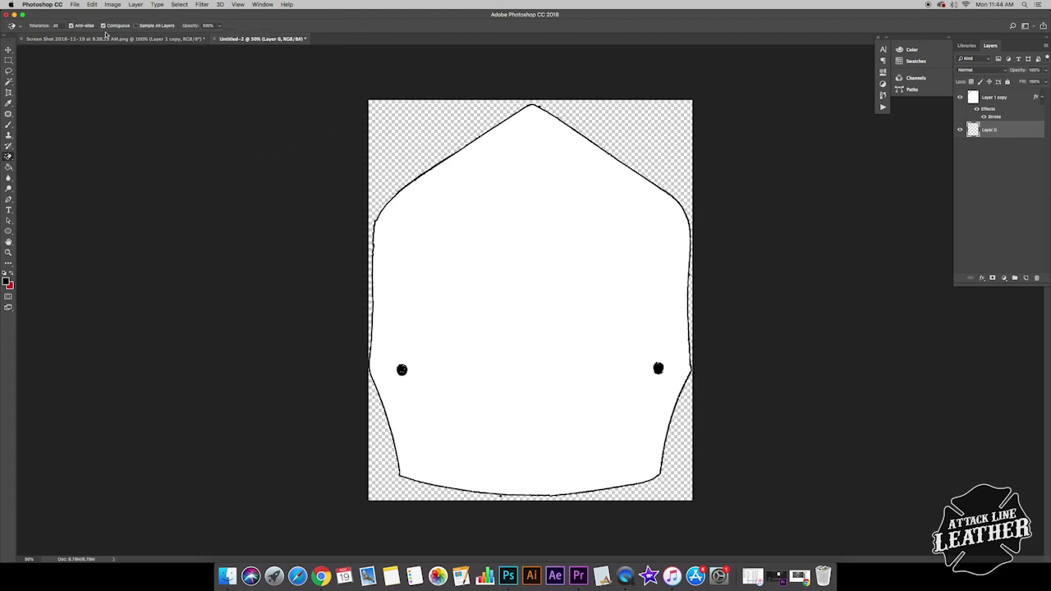
- Save the document as a PNG named Shield Template in the Fire Department folder, using the large file size option
{"action": "left_click", "coordinate": [74, 4]}
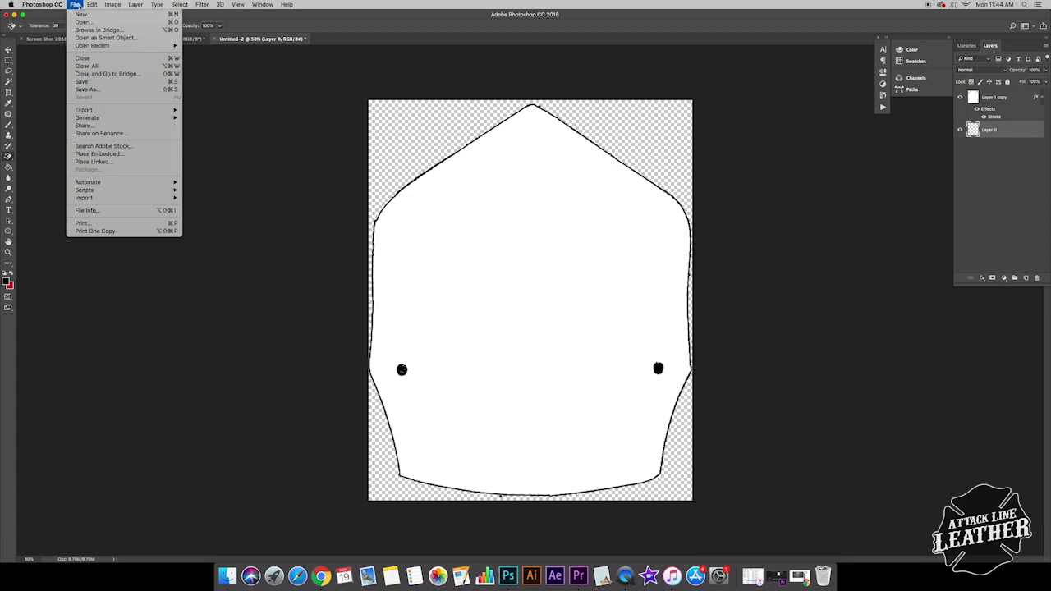
{"action": "left_click", "coordinate": [95, 90]}
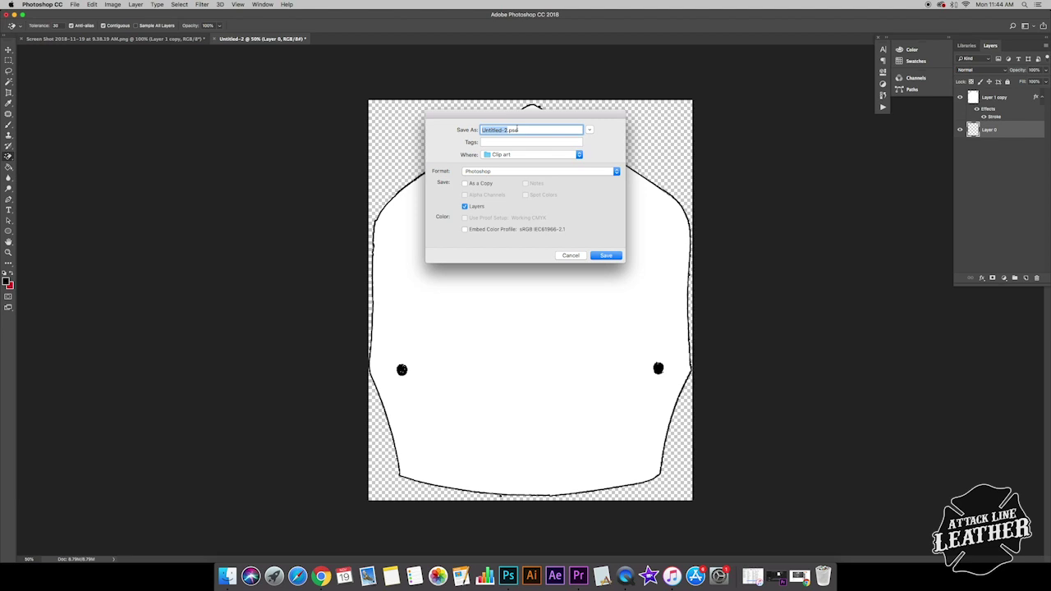
{"action": "type", "text": "Shield Template"}
{"action": "left_click", "coordinate": [579, 155]}
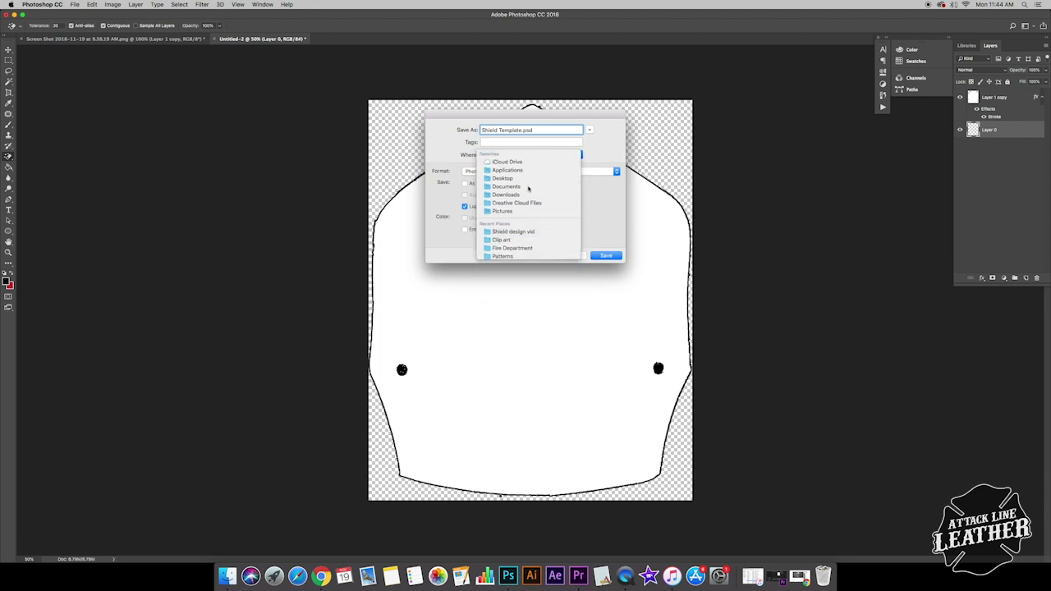
{"action": "left_click", "coordinate": [511, 248]}
{"action": "left_click", "coordinate": [519, 173]}
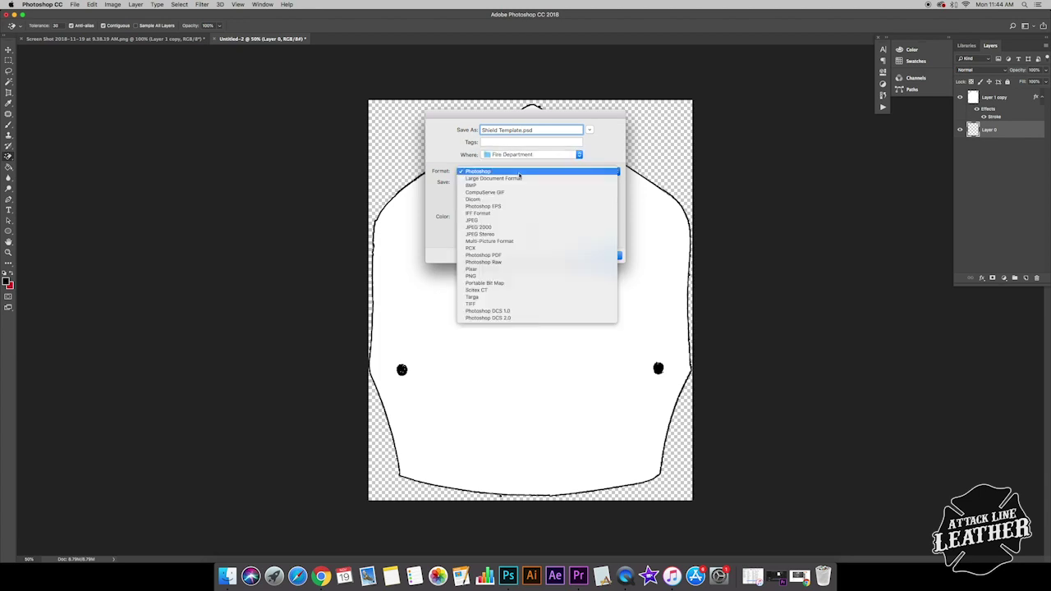
{"action": "left_click", "coordinate": [490, 278]}
{"action": "left_click", "coordinate": [604, 256]}
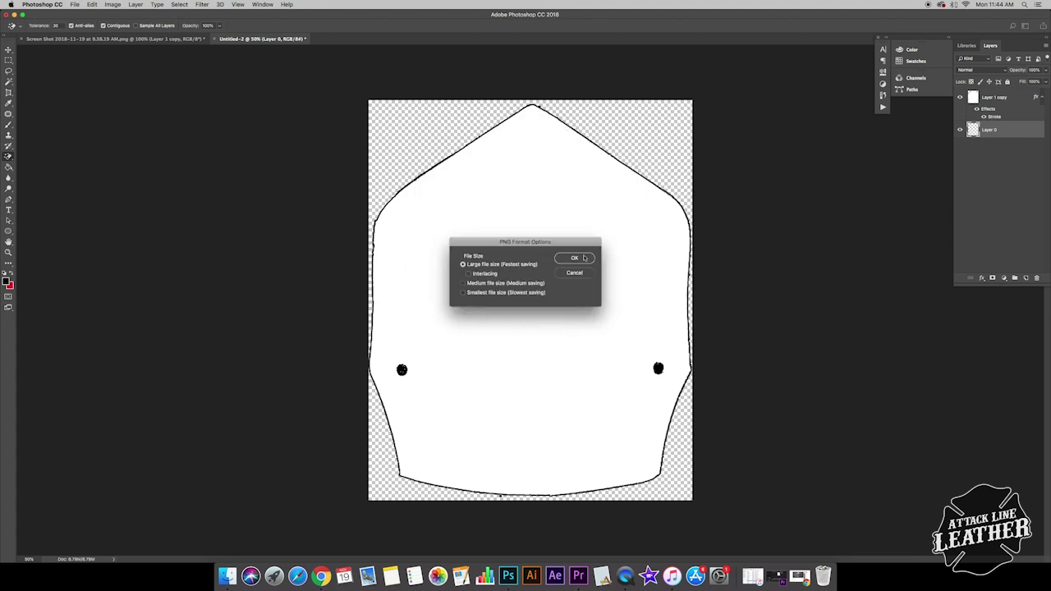
{"action": "left_click", "coordinate": [575, 258]}
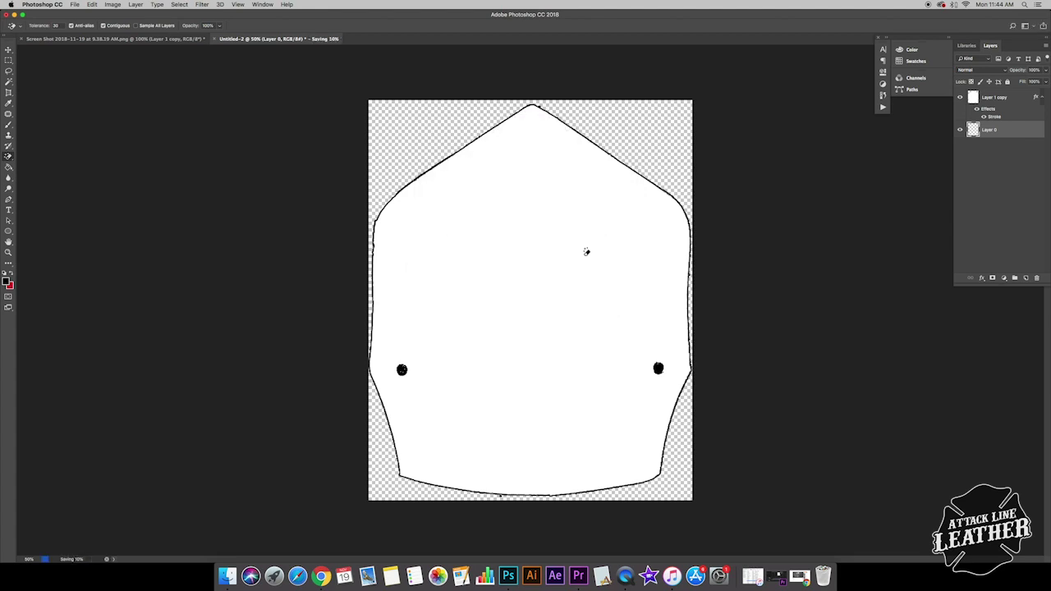
- Add the white Arial text "2" near the middle of the shield with the Type tool
{"action": "left_click", "coordinate": [9, 51]}
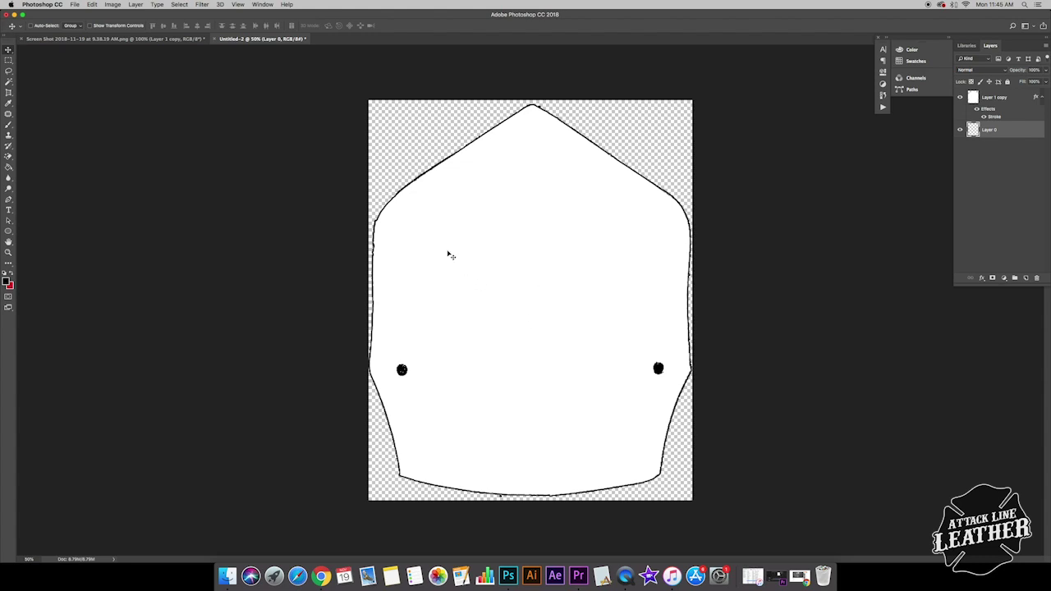
{"action": "left_click", "coordinate": [8, 210]}
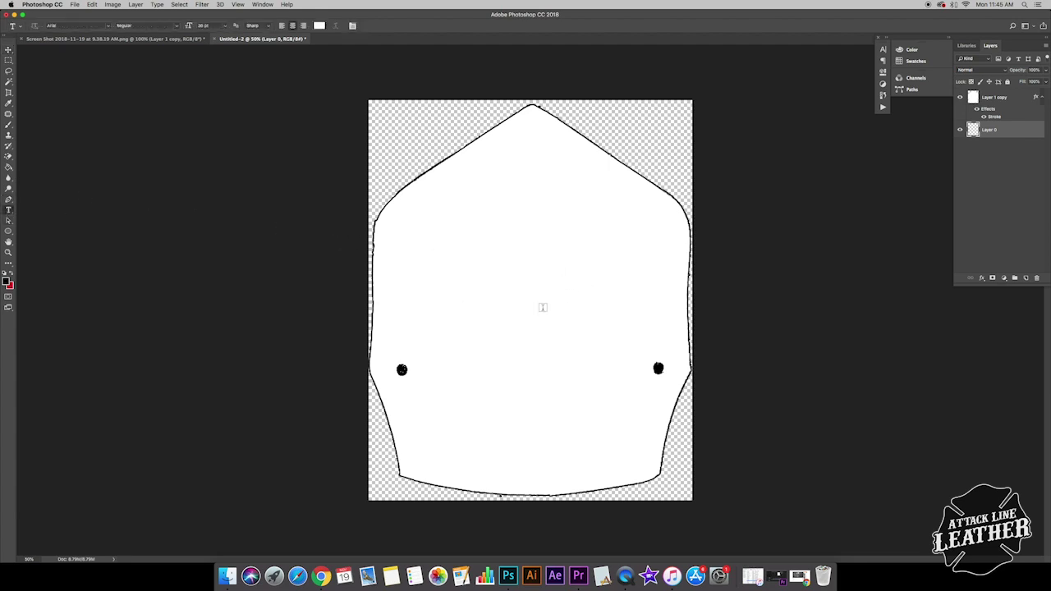
{"action": "left_click", "coordinate": [537, 310]}
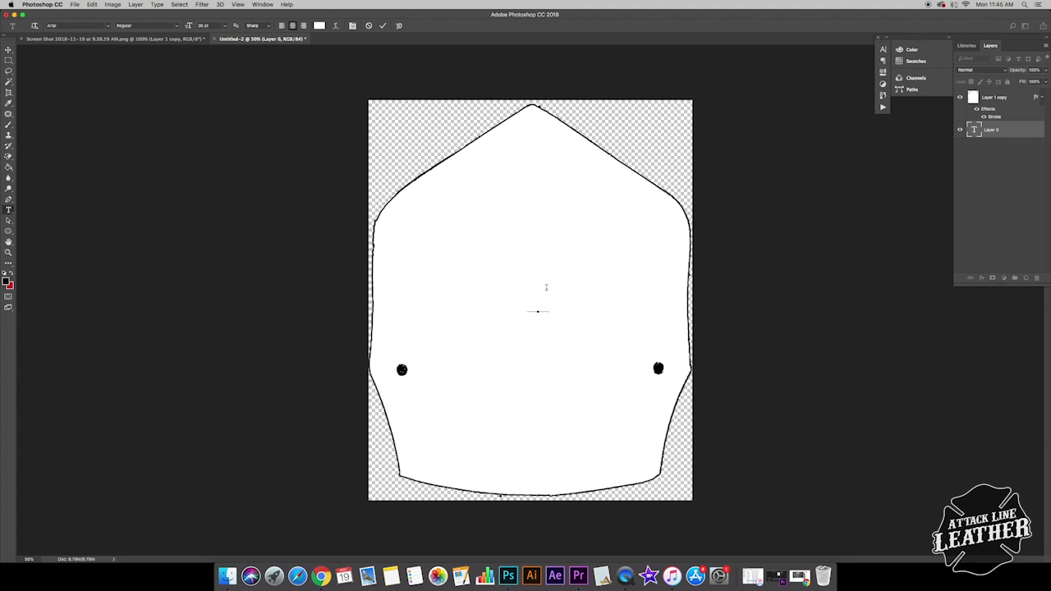
- Give the number 2 text layer a 1 px black outside stroke and move it above the shield layer
{"action": "double_click", "coordinate": [1009, 134]}
{"action": "left_click", "coordinate": [686, 190]}
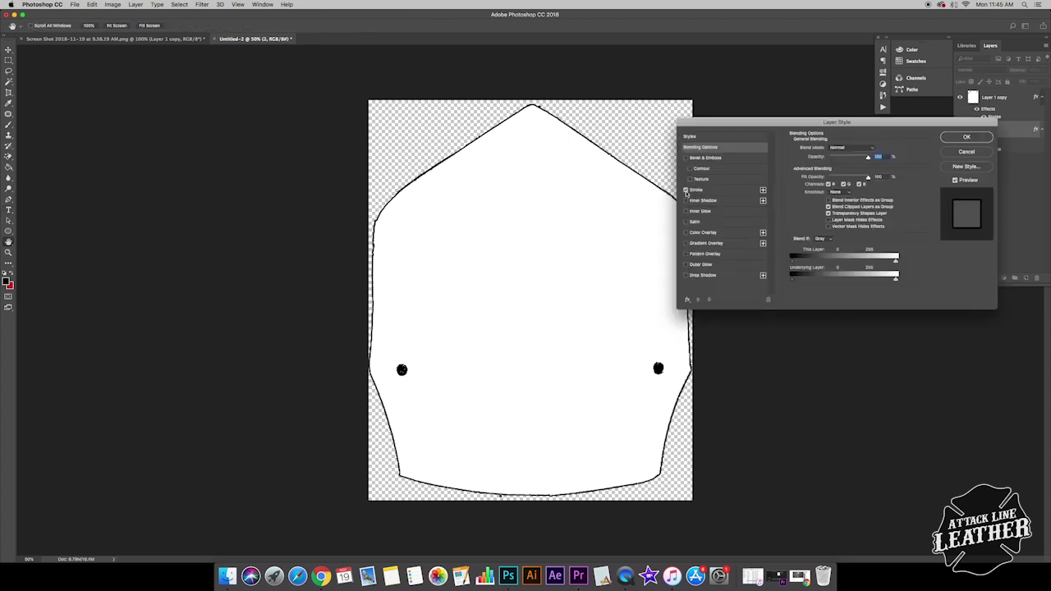
{"action": "left_click", "coordinate": [733, 192]}
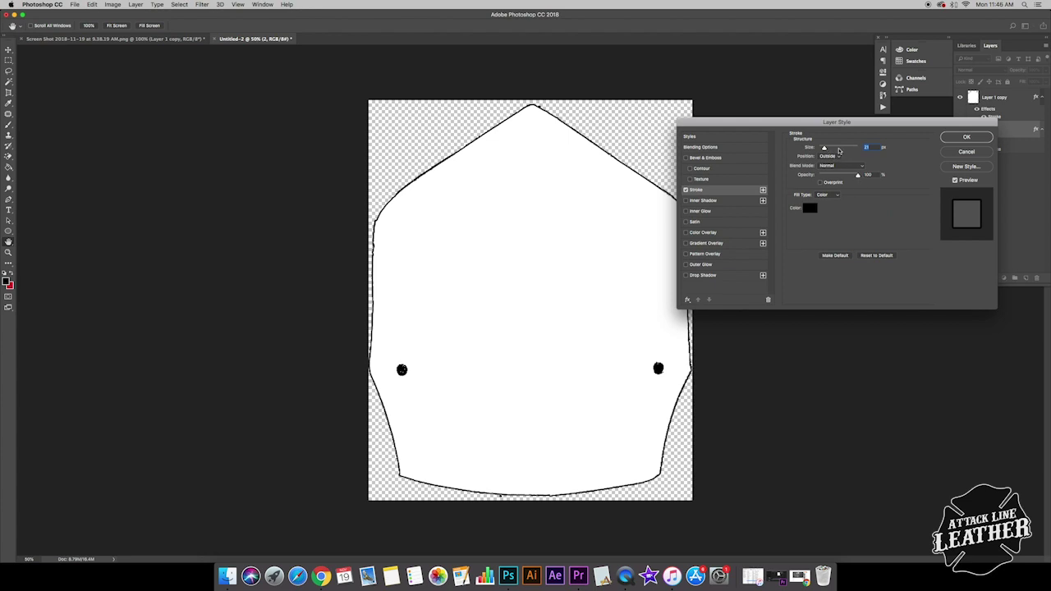
{"action": "left_click", "coordinate": [872, 148]}
{"action": "type", "text": "1"}
{"action": "left_click", "coordinate": [964, 137]}
{"action": "left_click_drag", "start_coordinate": [1001, 131], "coordinate": [997, 96]}
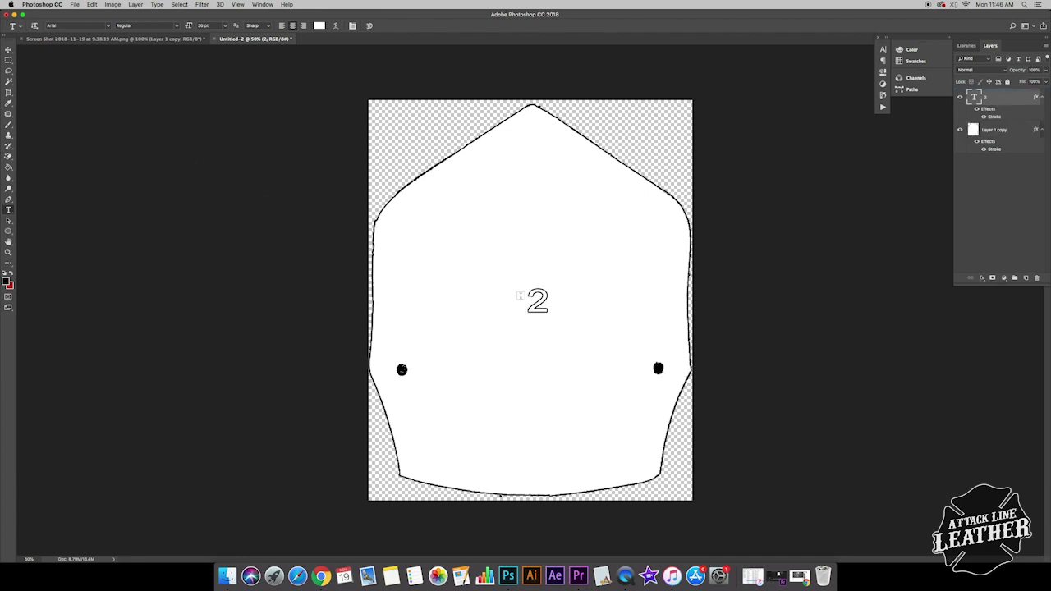
- Enlarge the number 2 proportionally until it fills the middle of the shield
{"action": "left_click", "coordinate": [8, 50]}
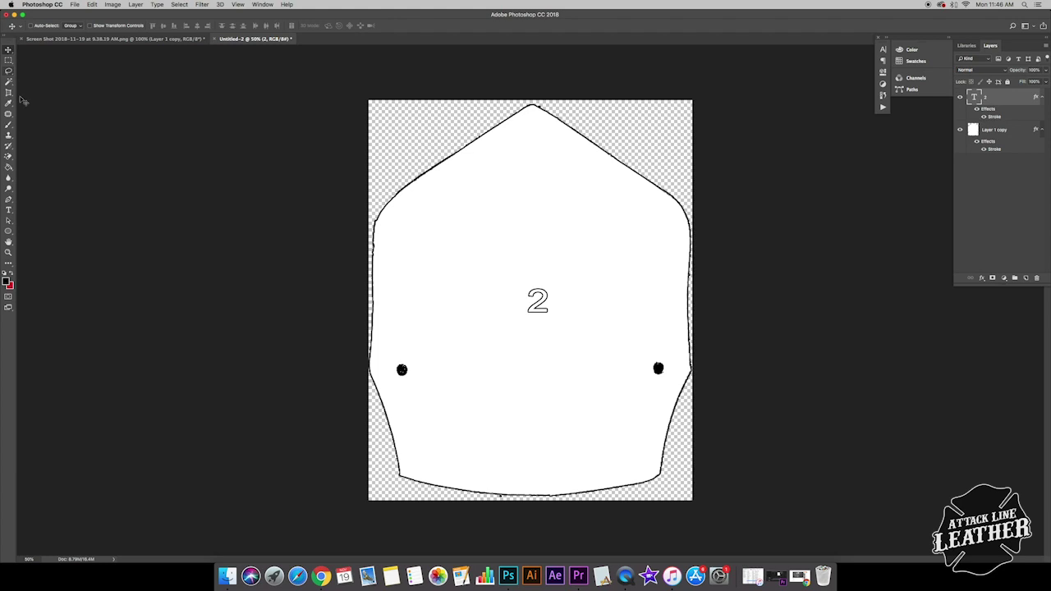
{"action": "key", "text": "super+t"}
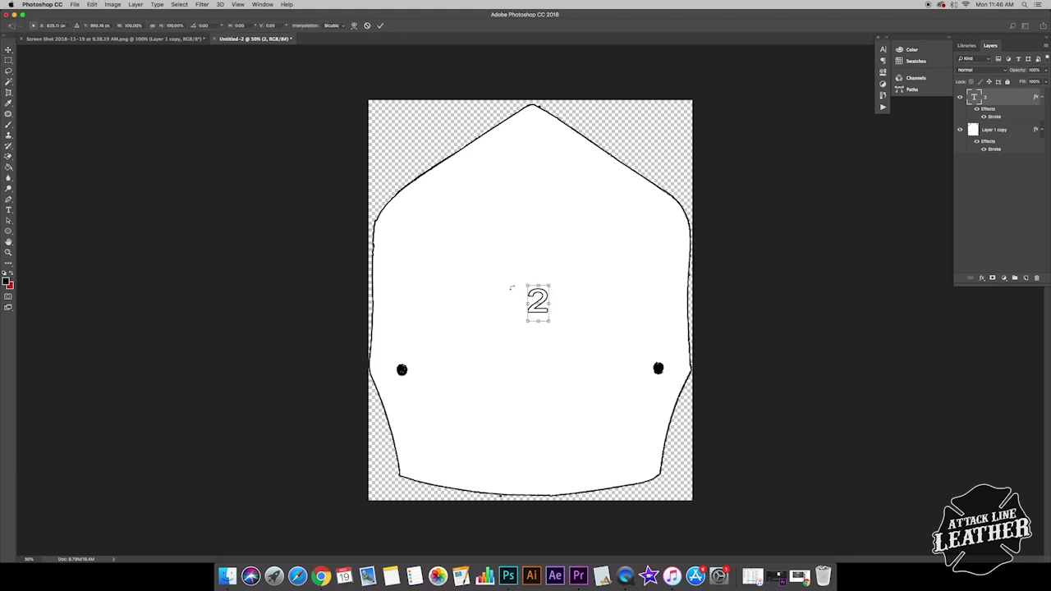
{"action": "left_click_drag", "start_coordinate": [552, 281], "coordinate": [605, 188]}
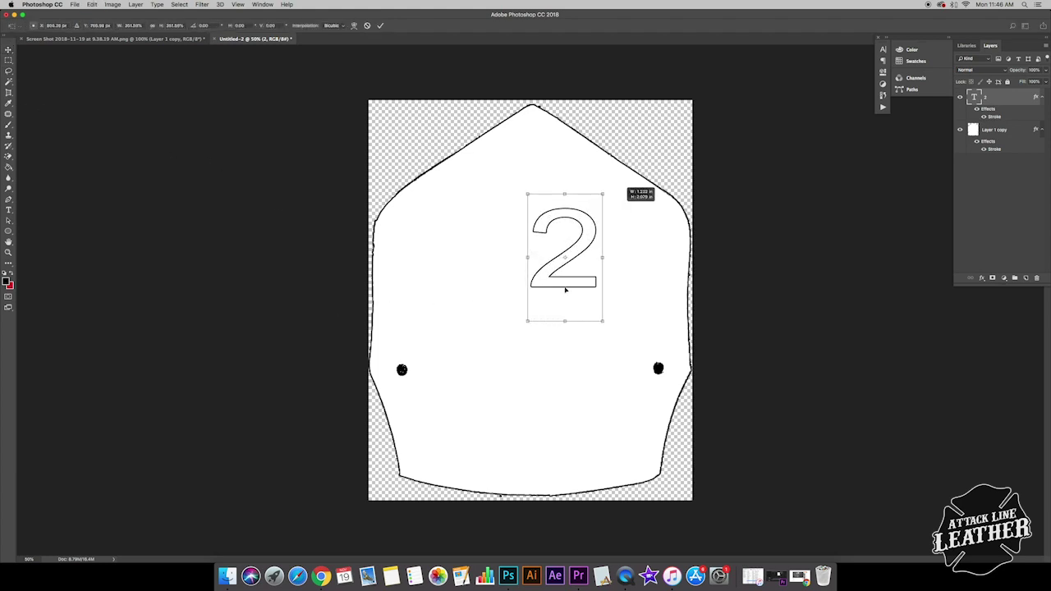
{"action": "left_click_drag", "start_coordinate": [523, 317], "coordinate": [449, 453]}
{"action": "left_click_drag", "start_coordinate": [601, 195], "coordinate": [607, 185]}
{"action": "key", "text": "Return"}
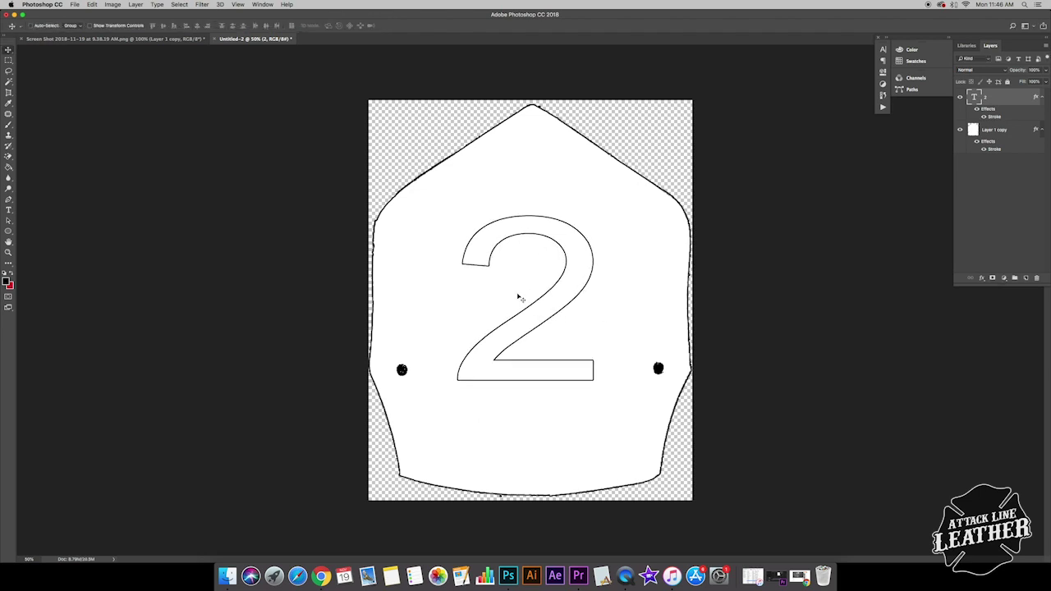
- Change the font of the number 2 to Ancient
{"action": "left_click", "coordinate": [11, 211]}
{"action": "left_click", "coordinate": [481, 298]}
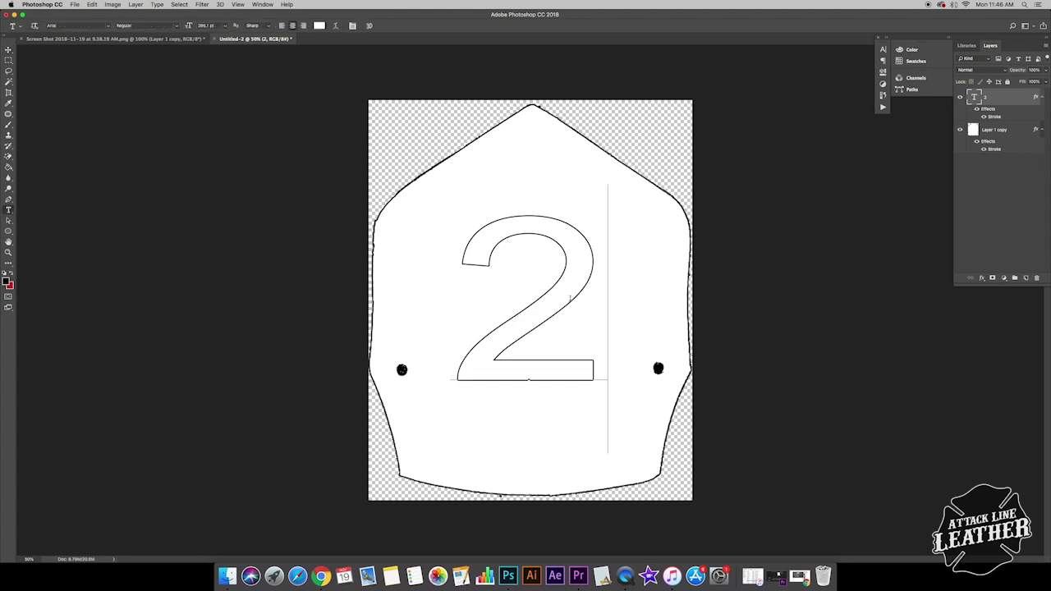
{"action": "key", "text": "ctrl+a"}
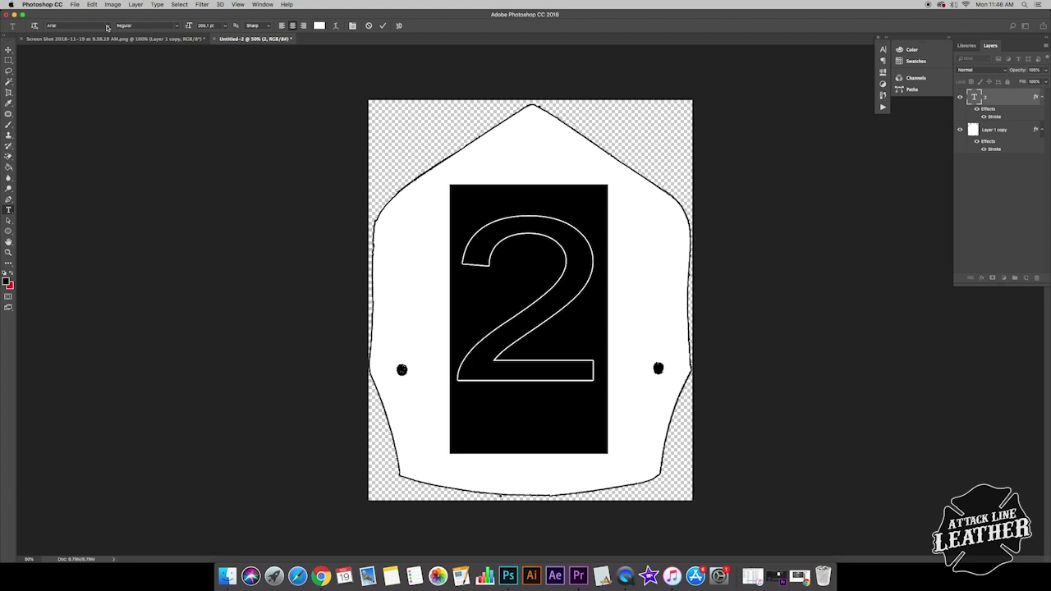
{"action": "left_click", "coordinate": [108, 27]}
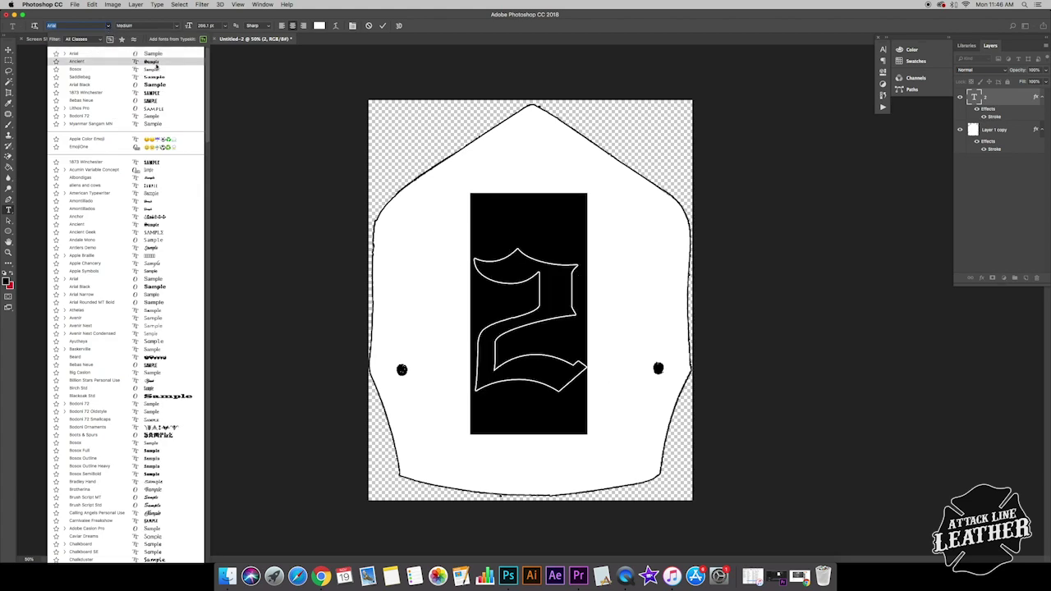
{"action": "left_click", "coordinate": [156, 64]}
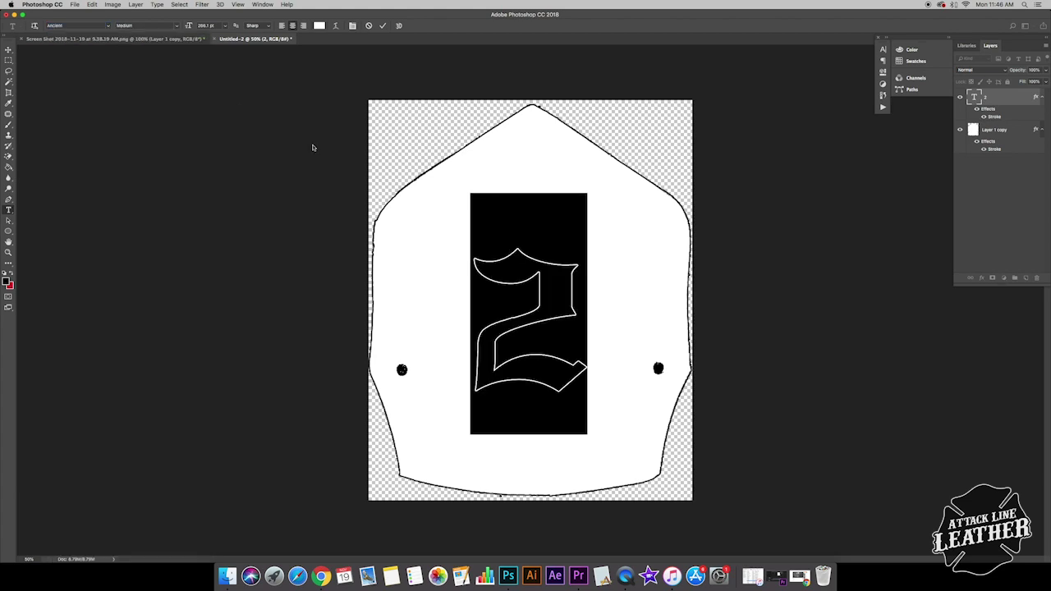
{"action": "left_click", "coordinate": [8, 50]}
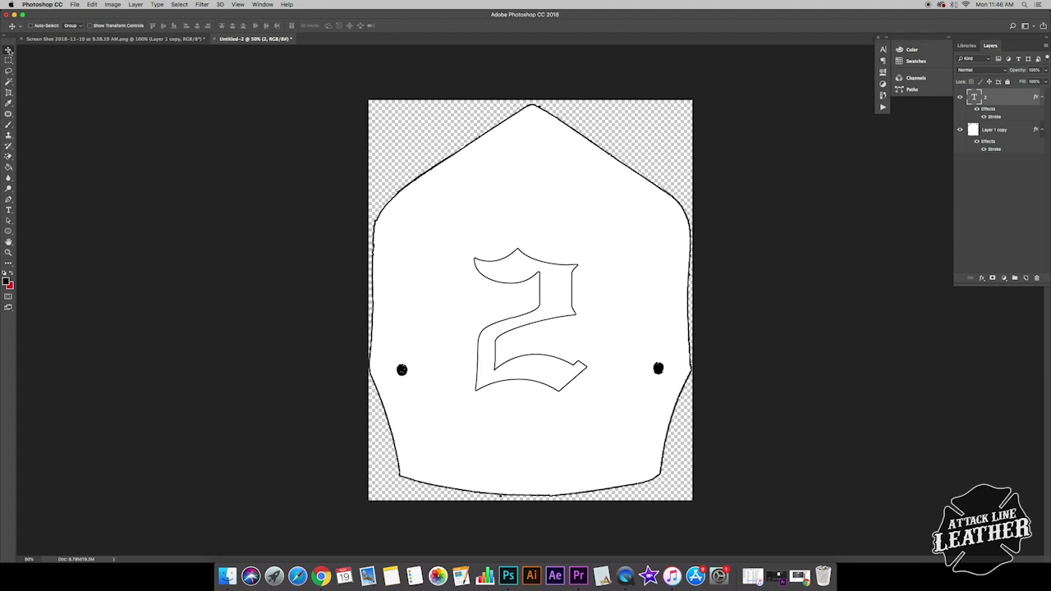
- Enlarge the number 2 proportionally to about 146% and reposition it in the middle of the shield
{"action": "key", "text": "super+t"}
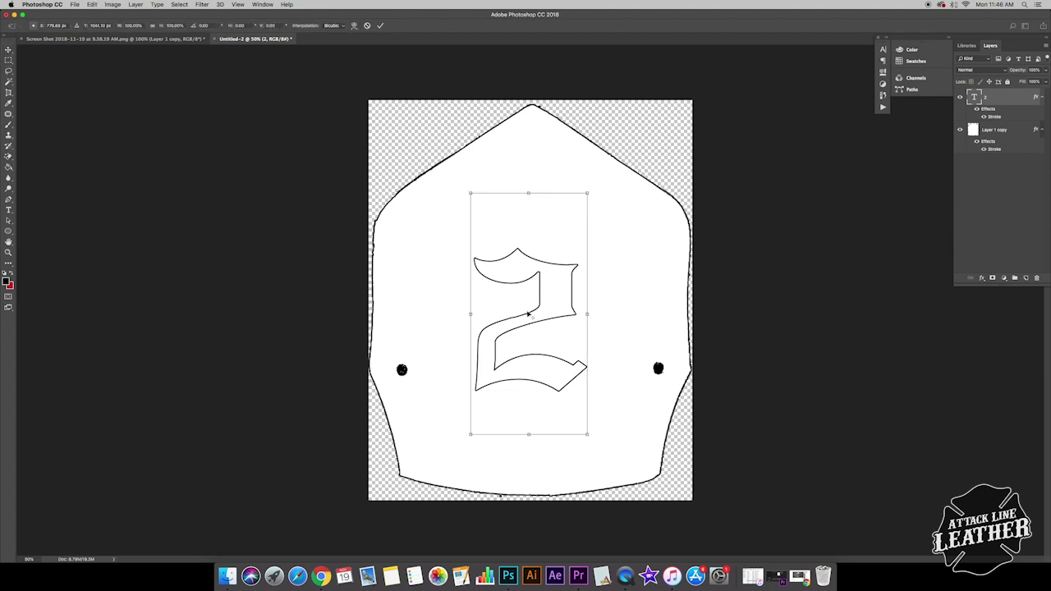
{"action": "left_click_drag", "start_coordinate": [586, 193], "coordinate": [602, 164]}
{"action": "left_click_drag", "start_coordinate": [480, 162], "coordinate": [467, 136]}
{"action": "left_click_drag", "start_coordinate": [603, 439], "coordinate": [612, 456]}
{"action": "left_click_drag", "start_coordinate": [552, 338], "coordinate": [550, 359]}
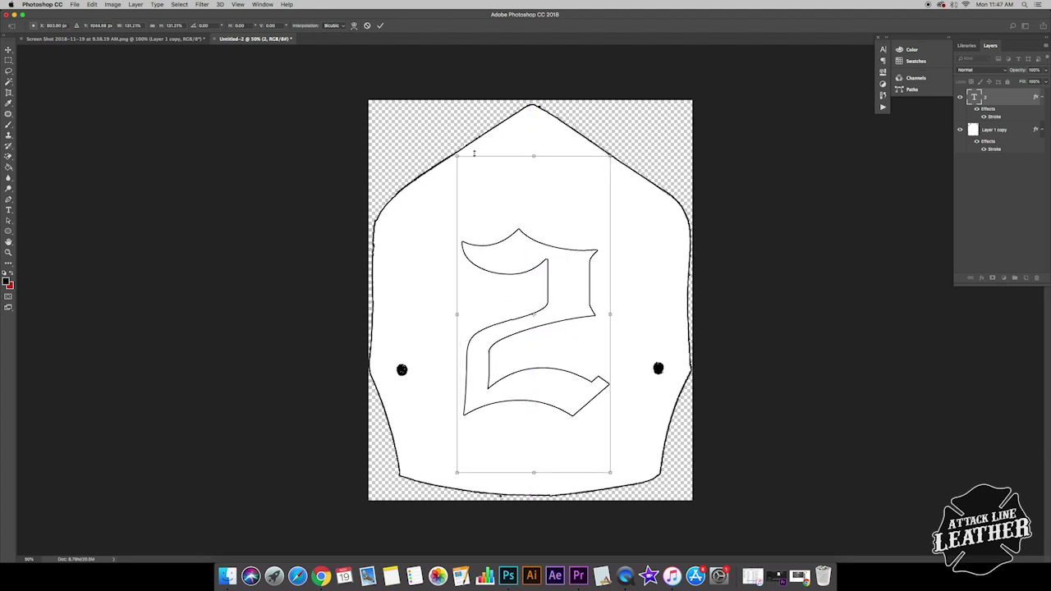
{"action": "left_click_drag", "start_coordinate": [462, 154], "coordinate": [440, 121]}
{"action": "left_click_drag", "start_coordinate": [574, 352], "coordinate": [580, 360]}
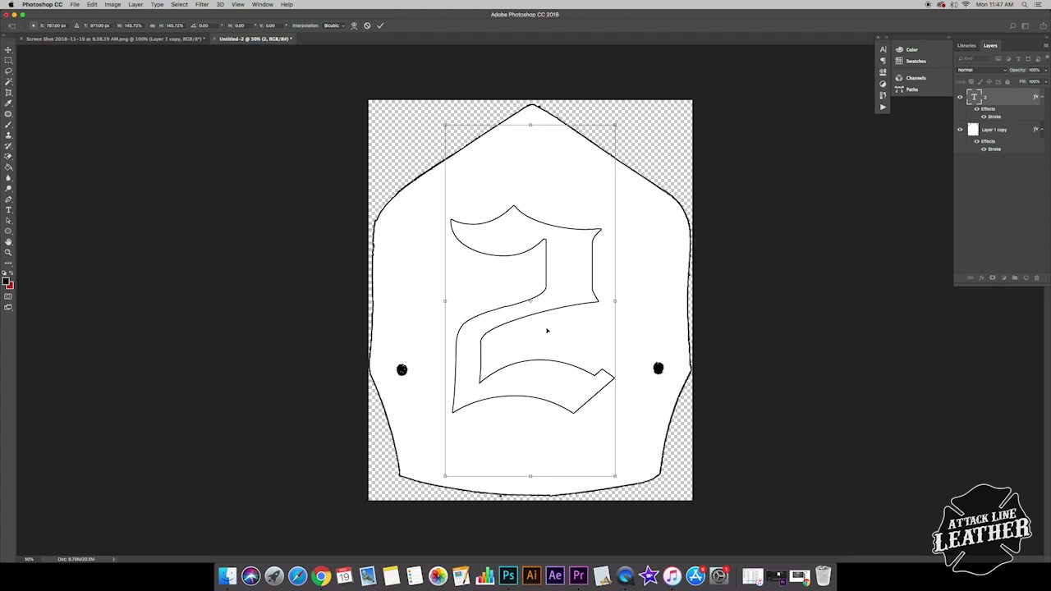
{"action": "key", "text": "Return"}
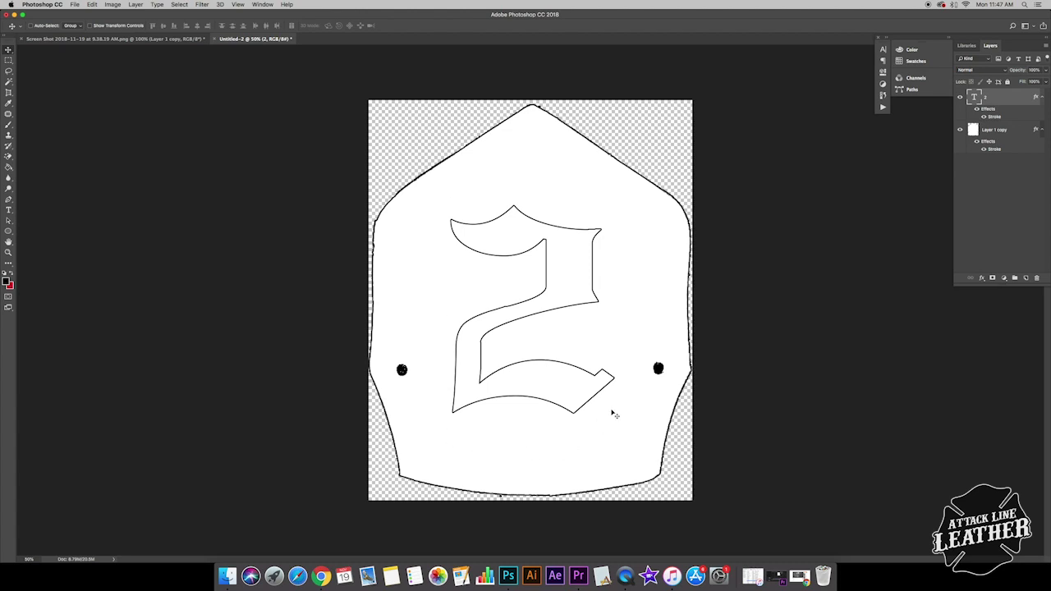
- Search the files for "banner" and open Banner.png
{"action": "left_click", "coordinate": [79, 7]}
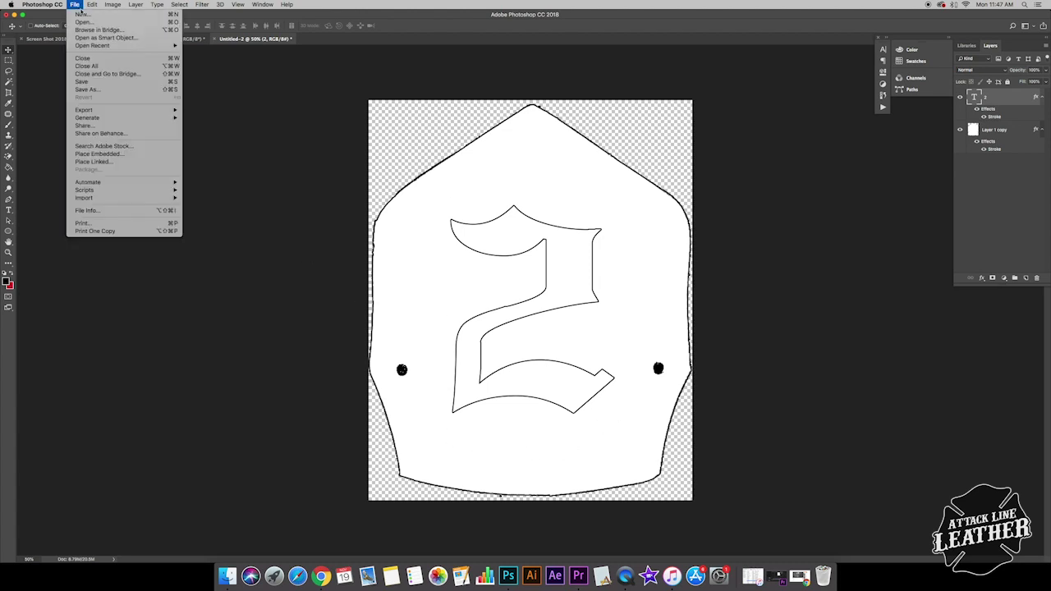
{"action": "left_click", "coordinate": [87, 23]}
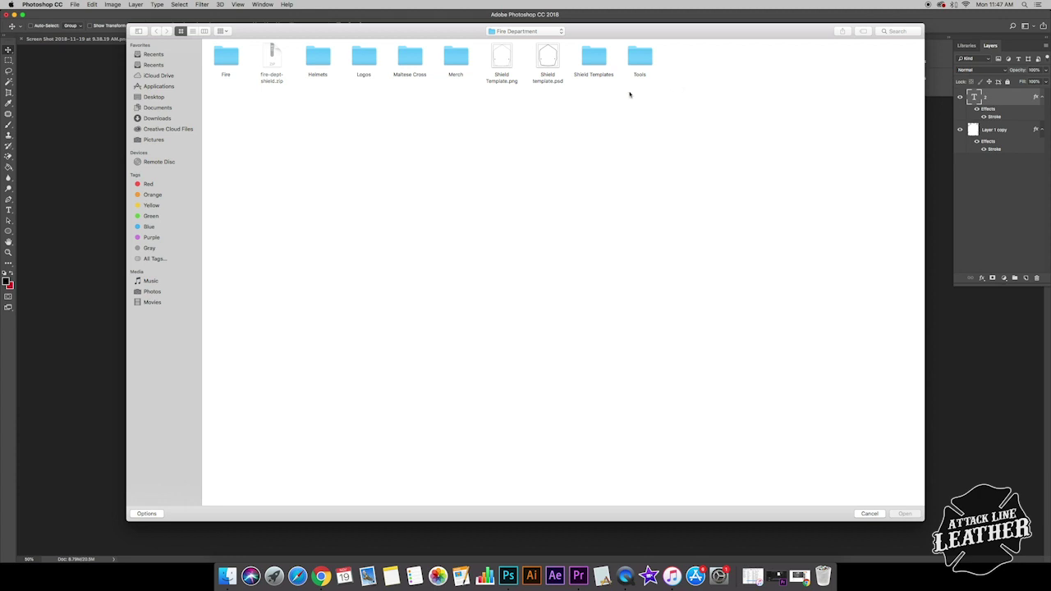
{"action": "left_click", "coordinate": [898, 31]}
{"action": "type", "text": "banner"}
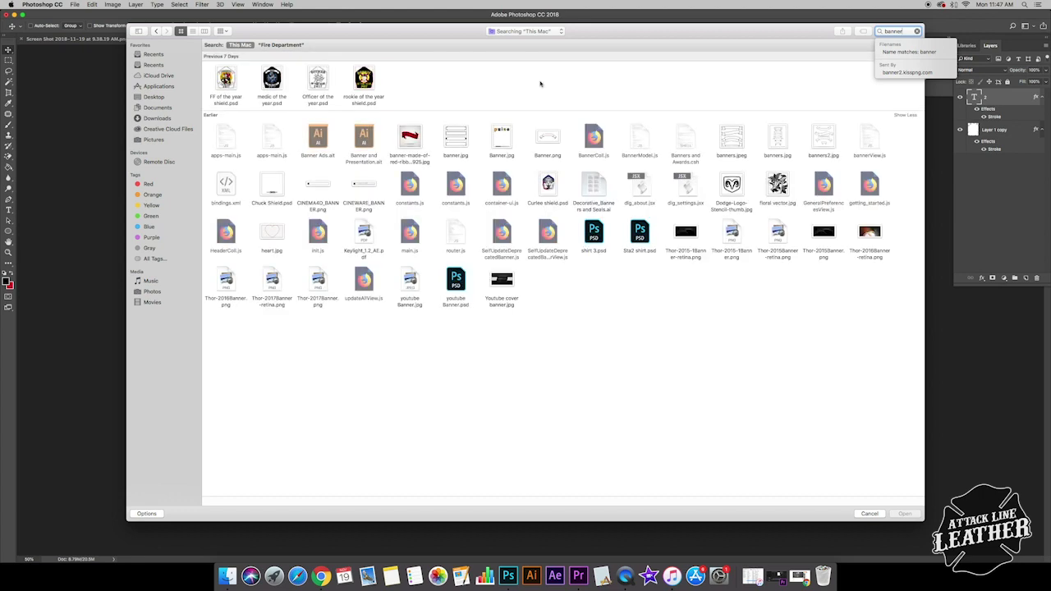
{"action": "left_click", "coordinate": [549, 138]}
{"action": "double_click", "coordinate": [541, 139]}
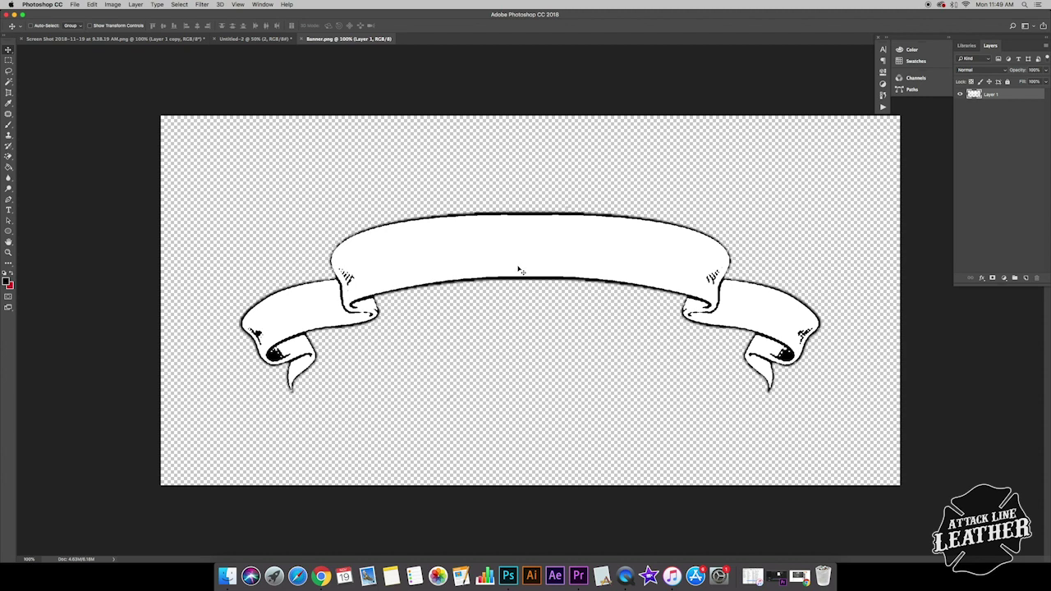
- Move the banner artwork into the shield document and place it across the upper part, just above the number 2
{"action": "left_click_drag", "start_coordinate": [529, 260], "coordinate": [240, 39]}
{"action": "left_click_drag", "start_coordinate": [535, 194], "coordinate": [533, 188]}
{"action": "key", "text": "Right"}
{"action": "key", "text": "Right"}
{"action": "key", "text": "Right"}
{"action": "key", "text": "Right"}
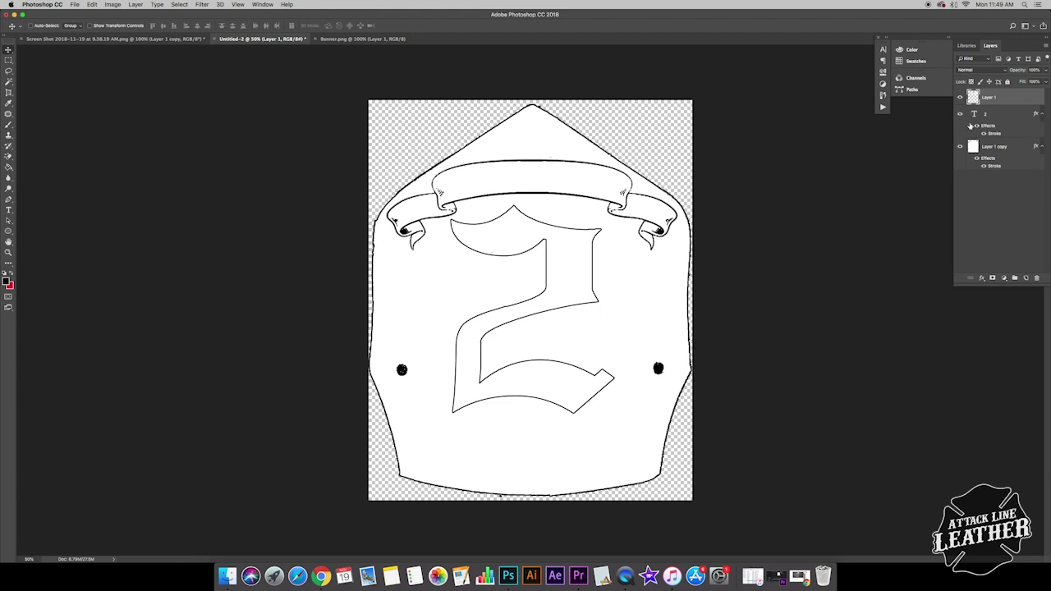
- Nudge the number 2 layer down and slightly right so it sits centered beneath the banner
{"action": "left_click", "coordinate": [1002, 116]}
{"action": "key", "text": "Down"}
{"action": "key", "text": "Down"}
{"action": "key", "text": "Down"}
{"action": "key", "text": "Down"}
{"action": "key", "text": "Down"}
{"action": "key", "text": "Down"}
{"action": "key", "text": "Down"}
{"action": "key", "text": "Down"}
{"action": "key", "text": "Down"}
{"action": "key", "text": "Down"}
{"action": "key", "text": "Down"}
{"action": "key", "text": "Down"}
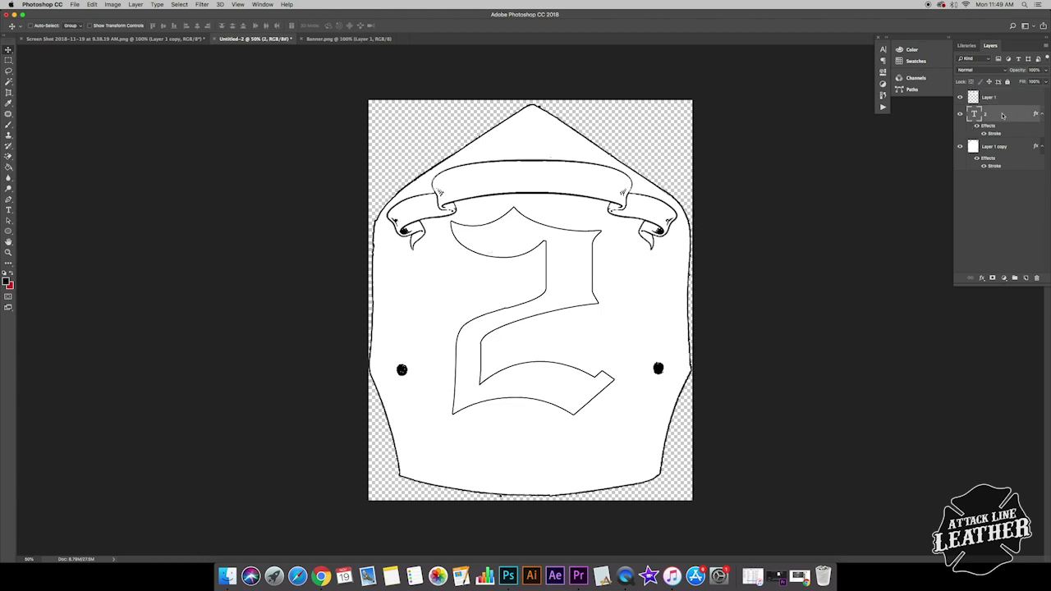
{"action": "key", "text": "Down"}
{"action": "key", "text": "Down"}
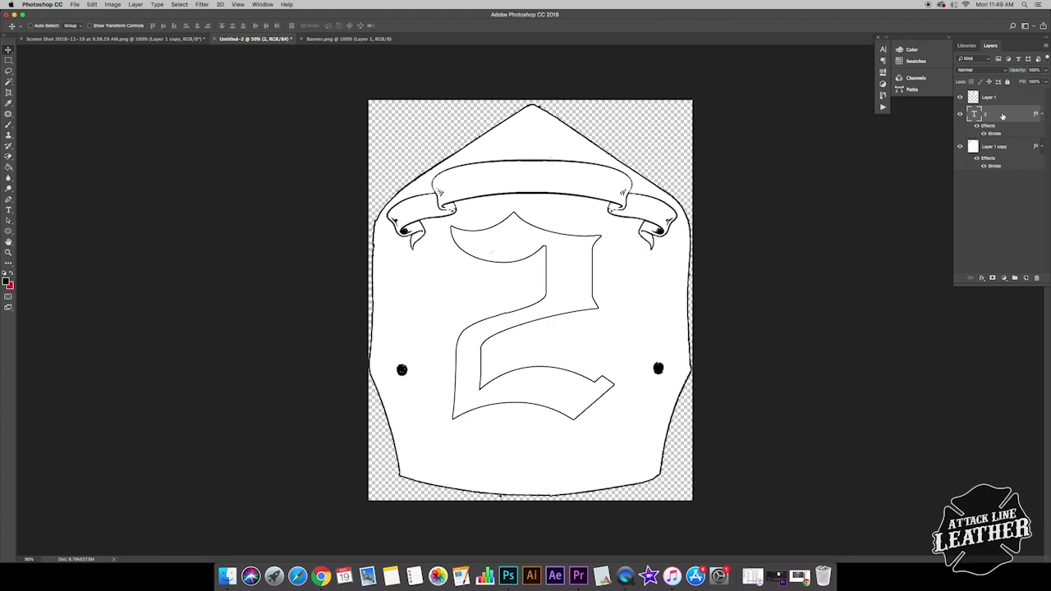
{"action": "key", "text": "Right"}
{"action": "key", "text": "Right"}
{"action": "key", "text": "Right"}
{"action": "key", "text": "Right"}
{"action": "key", "text": "Right"}
{"action": "key", "text": "Right"}
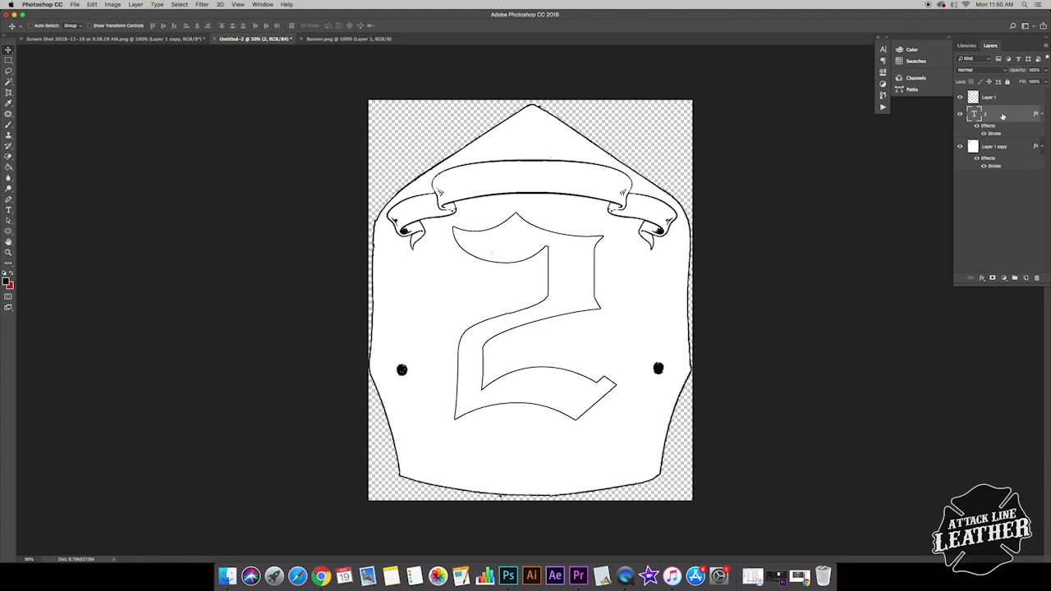
{"action": "key", "text": "Right"}
{"action": "key", "text": "Right"}
{"action": "key", "text": "Right"}
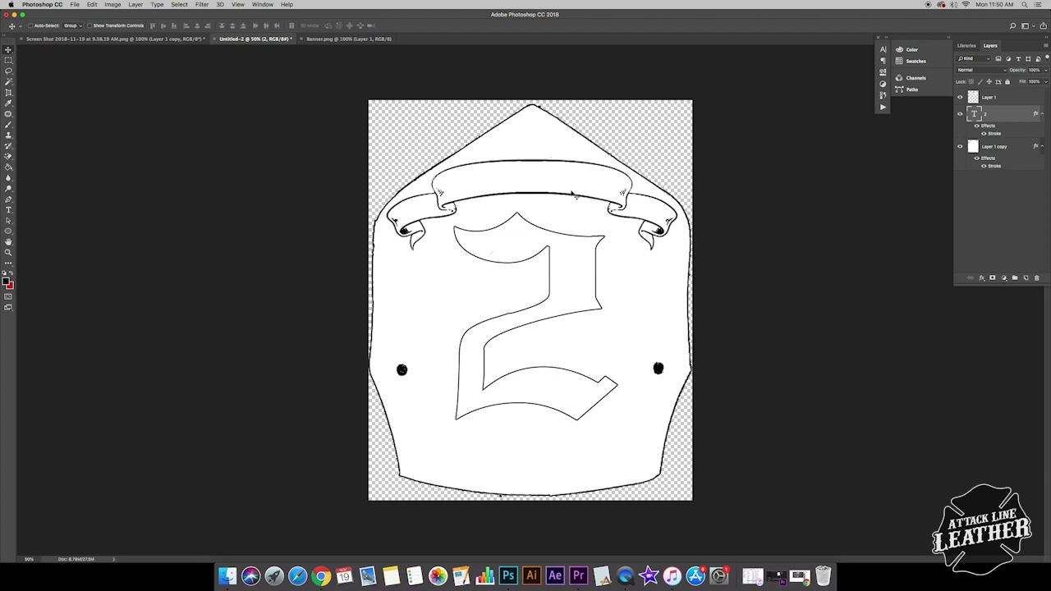
- Scale the upper banner down slightly so its ends fit inside the shield outline, and nudge it right to center it
{"action": "left_click", "coordinate": [1003, 99]}
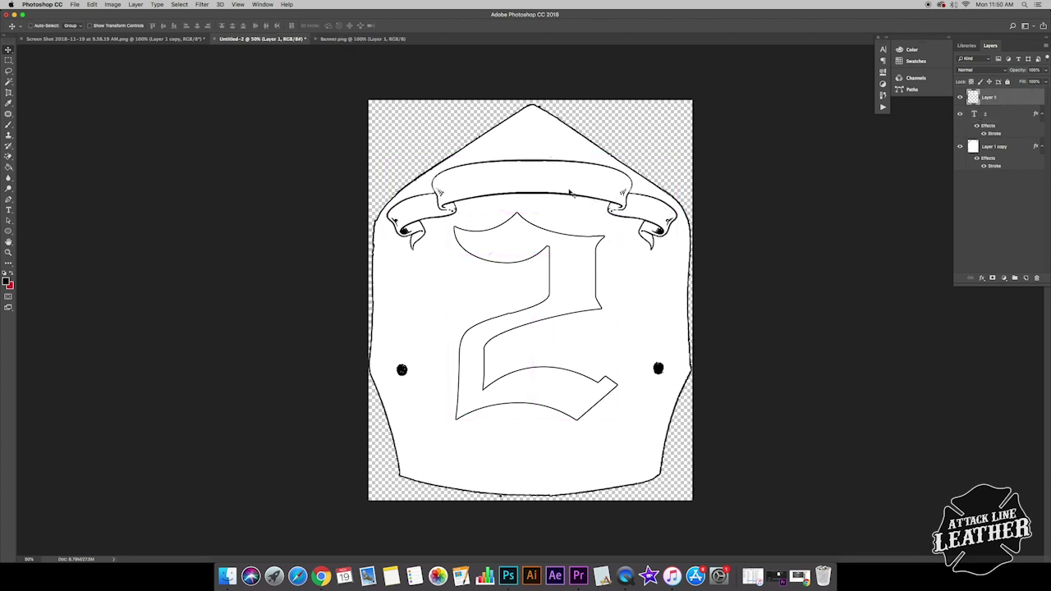
{"action": "key", "text": "super+t"}
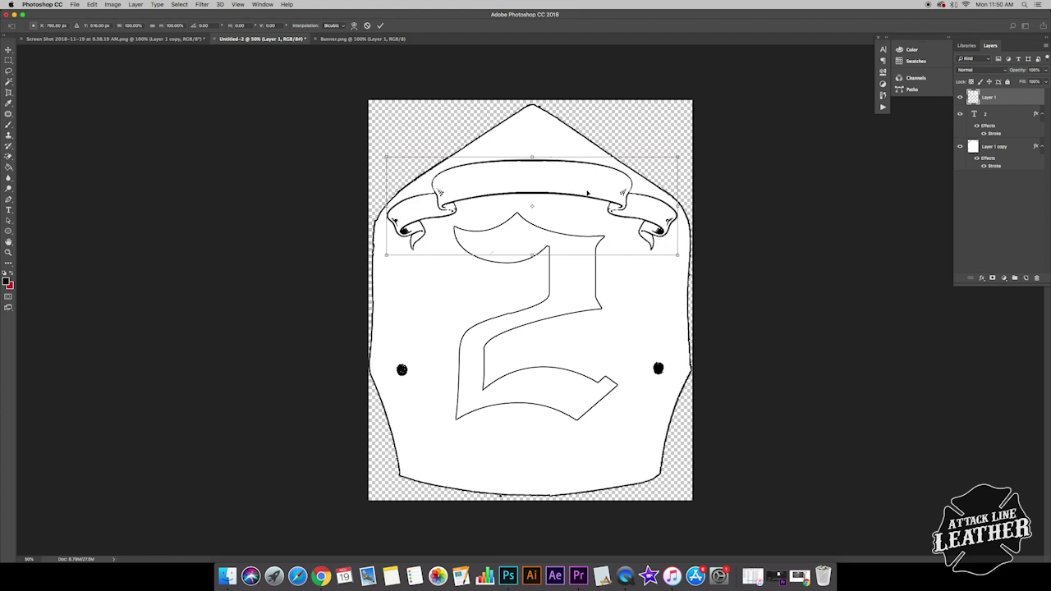
{"action": "left_click_drag", "start_coordinate": [678, 156], "coordinate": [664, 161]}
{"action": "key", "text": "Return"}
{"action": "key", "text": "Right"}
{"action": "key", "text": "Right"}
{"action": "key", "text": "Right"}
{"action": "key", "text": "Right"}
{"action": "key", "text": "Right"}
{"action": "key", "text": "Right"}
{"action": "key", "text": "Right"}
{"action": "key", "text": "Right"}
{"action": "key", "text": "Right"}
{"action": "key", "text": "Right"}
{"action": "key", "text": "Right"}
{"action": "key", "text": "Right"}
{"action": "key", "text": "Right"}
{"action": "key", "text": "Right"}
{"action": "key", "text": "Right"}
{"action": "key", "text": "Right"}
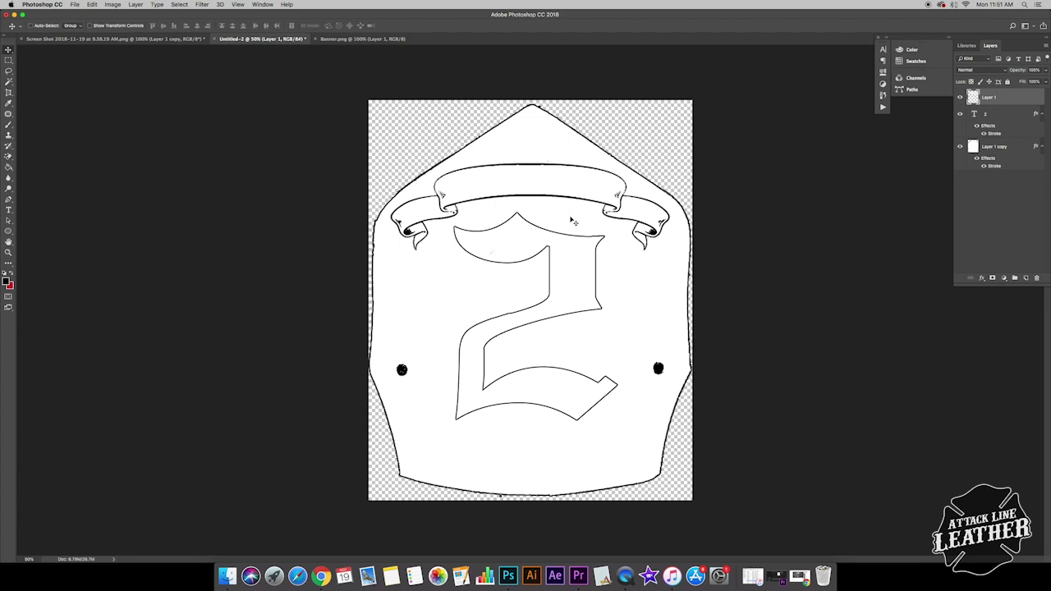
{"action": "key", "text": "super+t"}
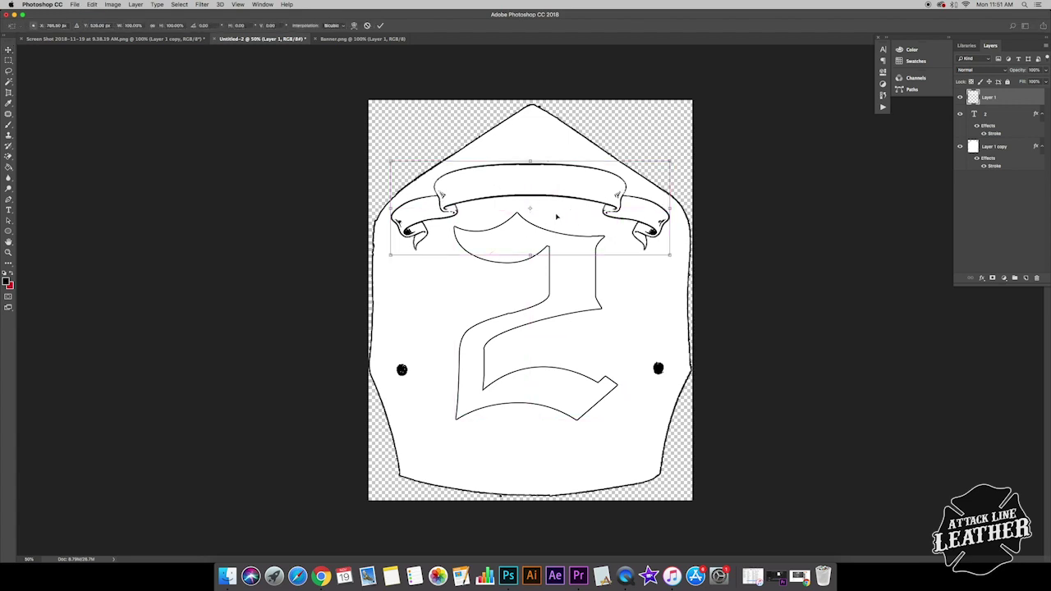
{"action": "key", "text": "Return"}
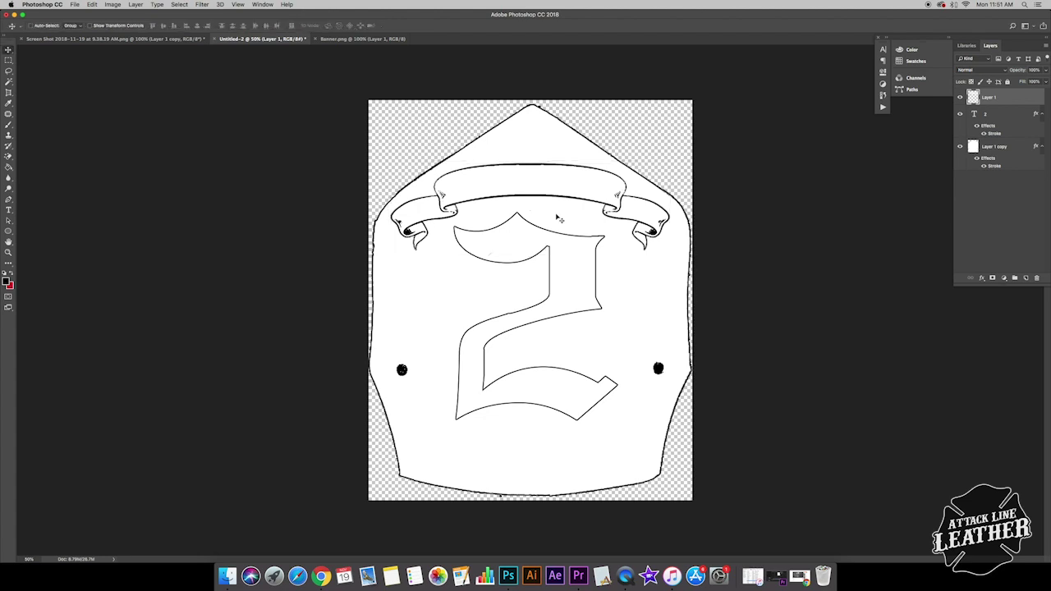
- Duplicate the banner layer, flip the copy vertically and move it to the lower part of the shield below the 2
{"action": "key", "text": "super+j"}
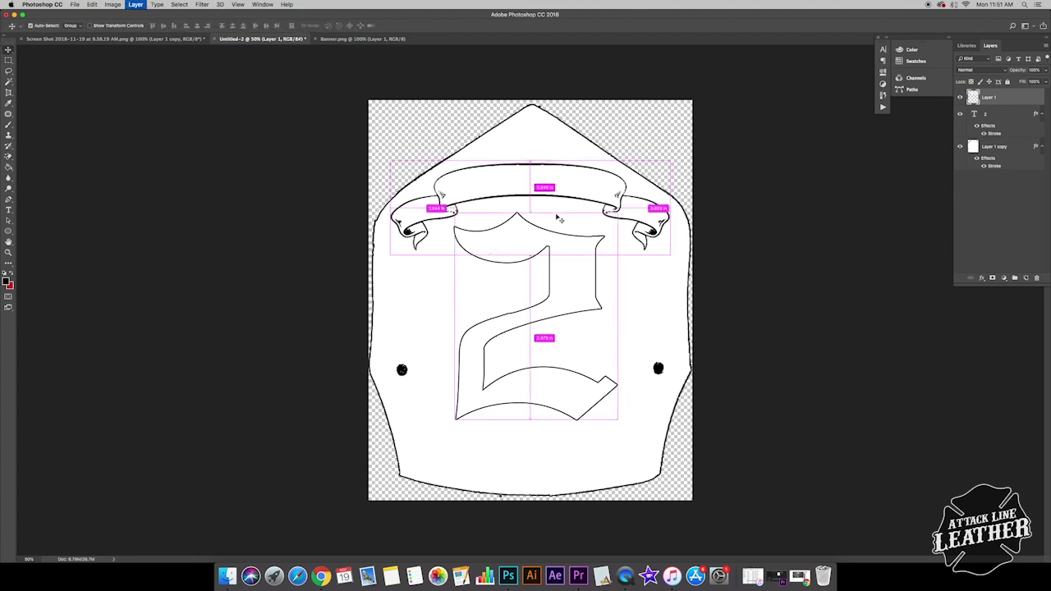
{"action": "key", "text": "super+t"}
{"action": "right_click", "coordinate": [504, 218]}
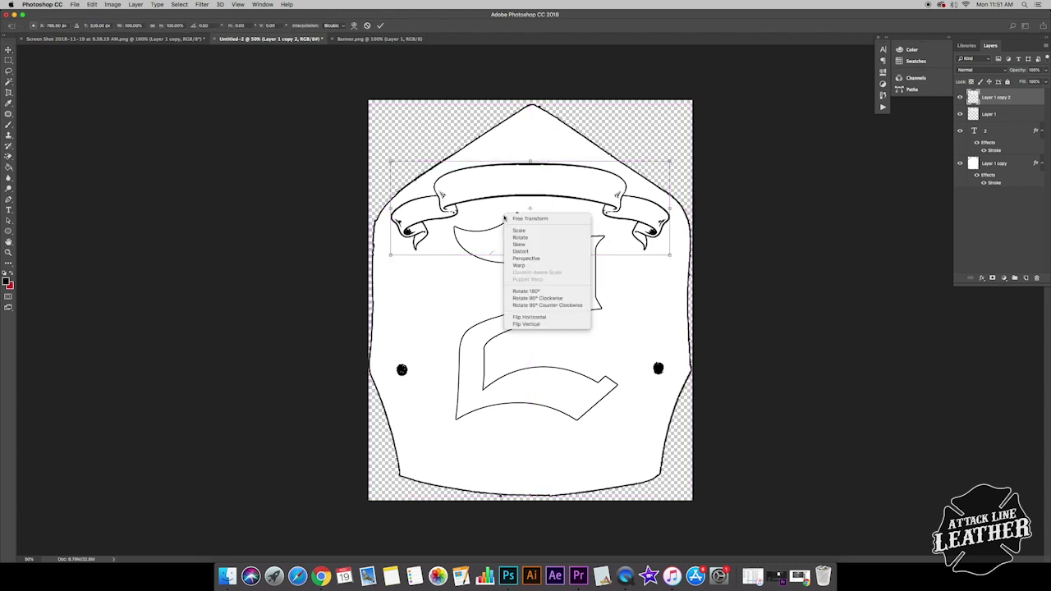
{"action": "left_click", "coordinate": [545, 325]}
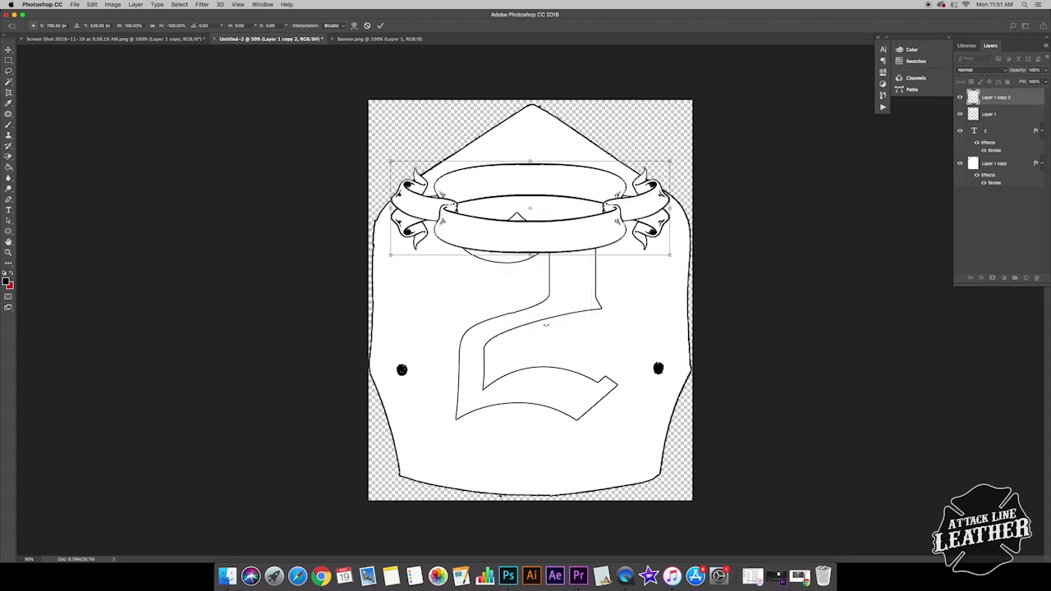
{"action": "key", "text": "Return"}
{"action": "left_click_drag", "start_coordinate": [546, 238], "coordinate": [534, 458]}
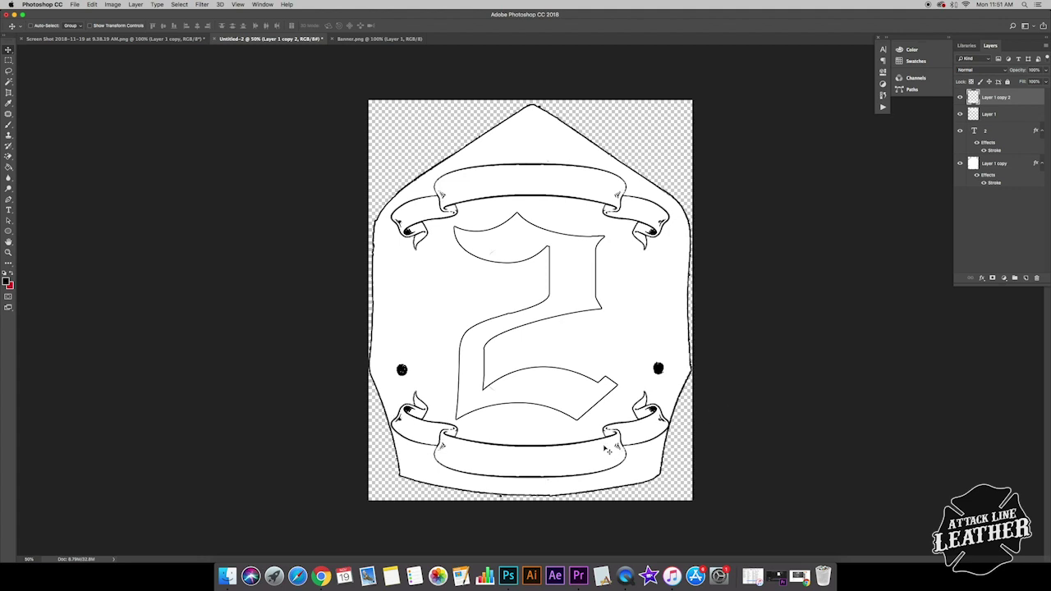
- Scale the lower banner down to about 94% so its ends stay within the shield outline
{"action": "key", "text": "super+t"}
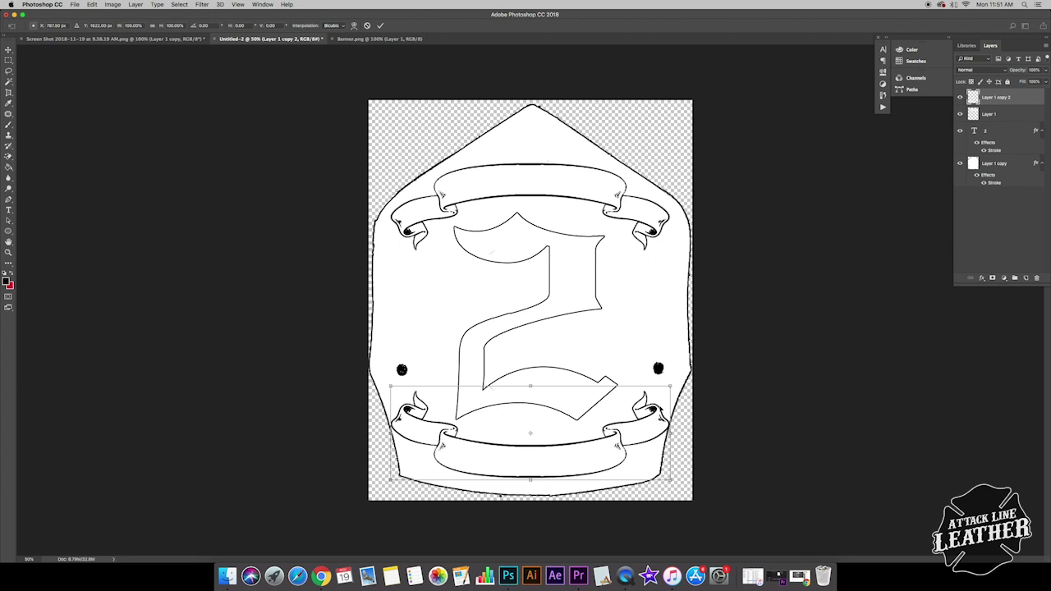
{"action": "left_click_drag", "start_coordinate": [670, 385], "coordinate": [658, 392]}
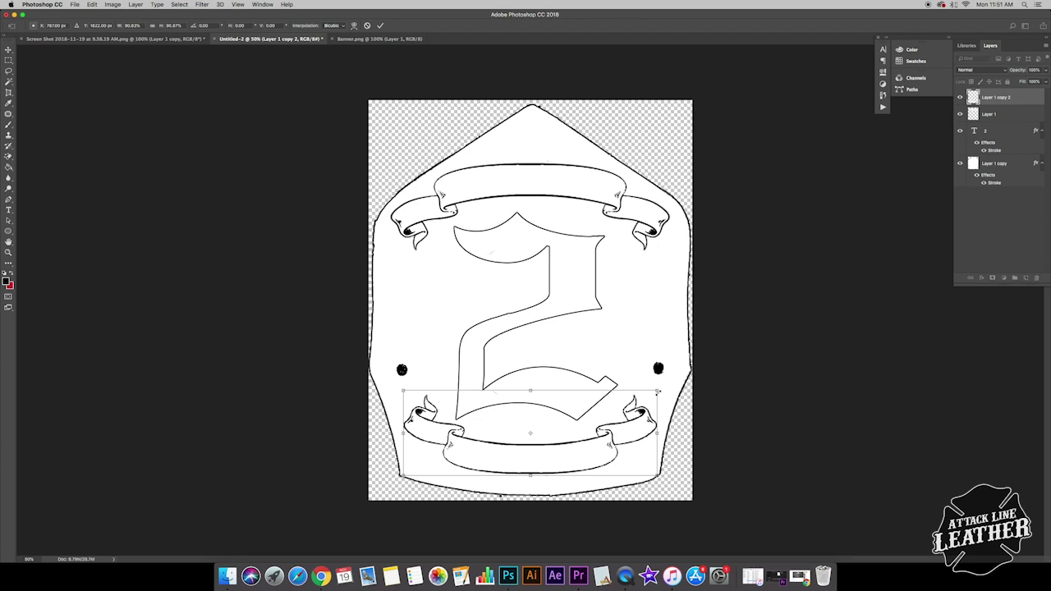
{"action": "left_click_drag", "start_coordinate": [658, 392], "coordinate": [662, 389]}
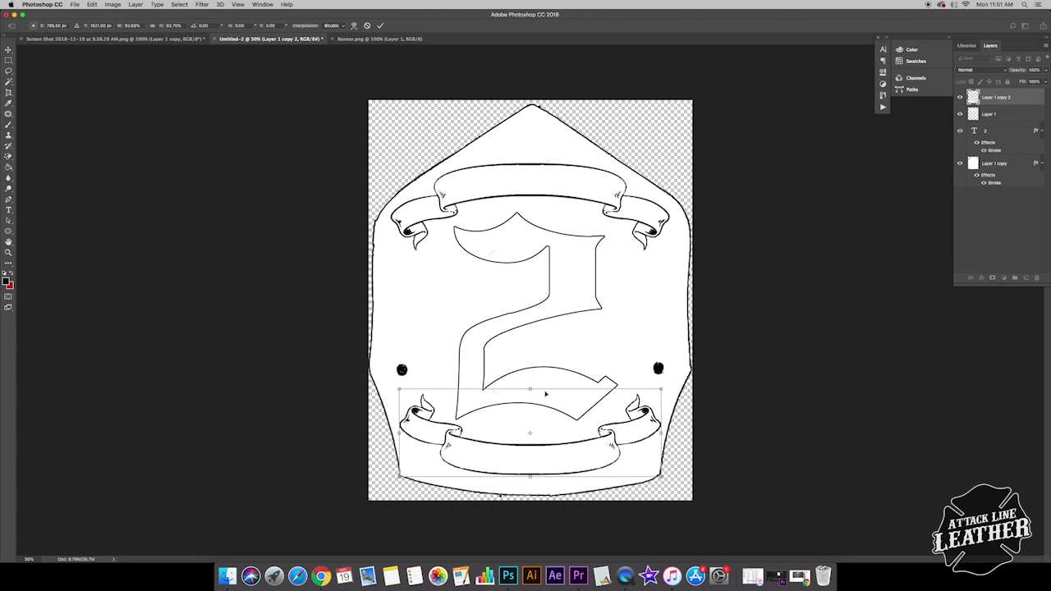
{"action": "key", "text": "Return"}
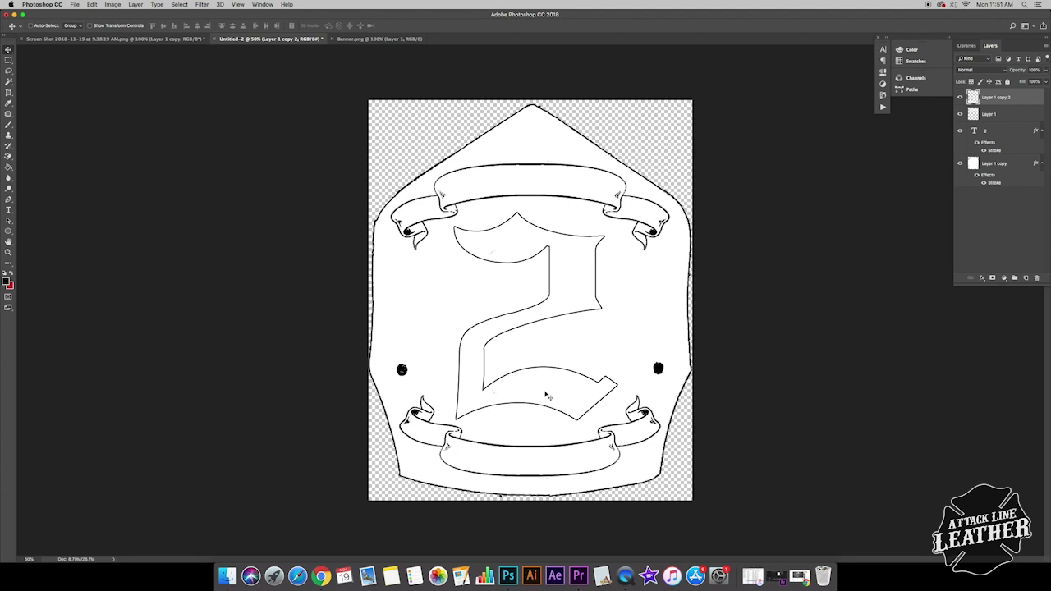
- Try moving the lower banner further down toward the shield's bottom edge, and undo the move
{"action": "key", "text": "Down"}
{"action": "key", "text": "Down"}
{"action": "key", "text": "Down"}
{"action": "key", "text": "Down"}
{"action": "key", "text": "Down"}
{"action": "key", "text": "Down"}
{"action": "key", "text": "Down"}
{"action": "key", "text": "Down"}
{"action": "key", "text": "Down"}
{"action": "key", "text": "Down"}
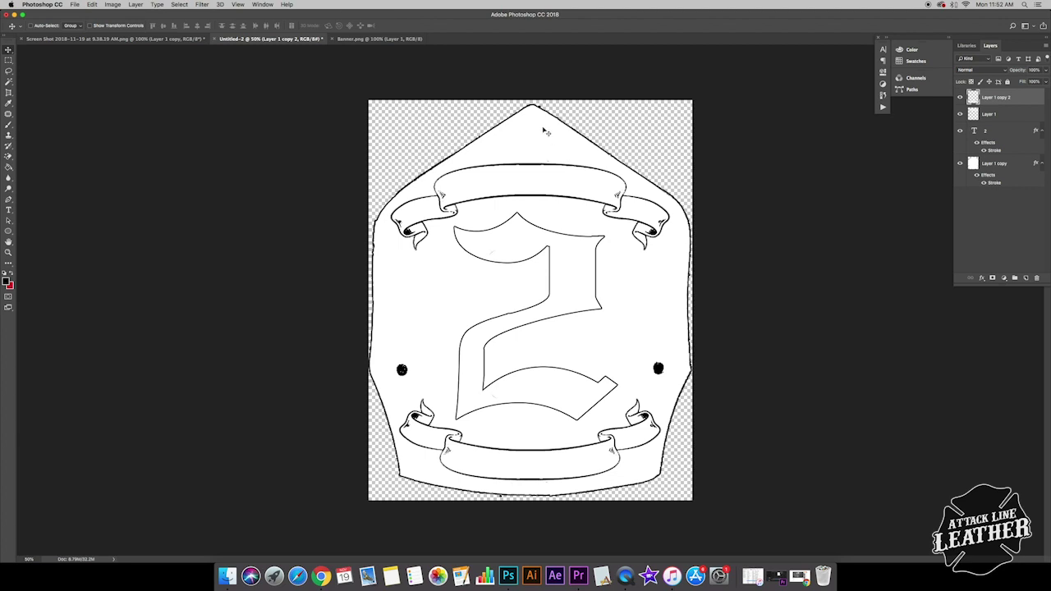
{"action": "left_click_drag", "start_coordinate": [527, 120], "coordinate": [529, 127]}
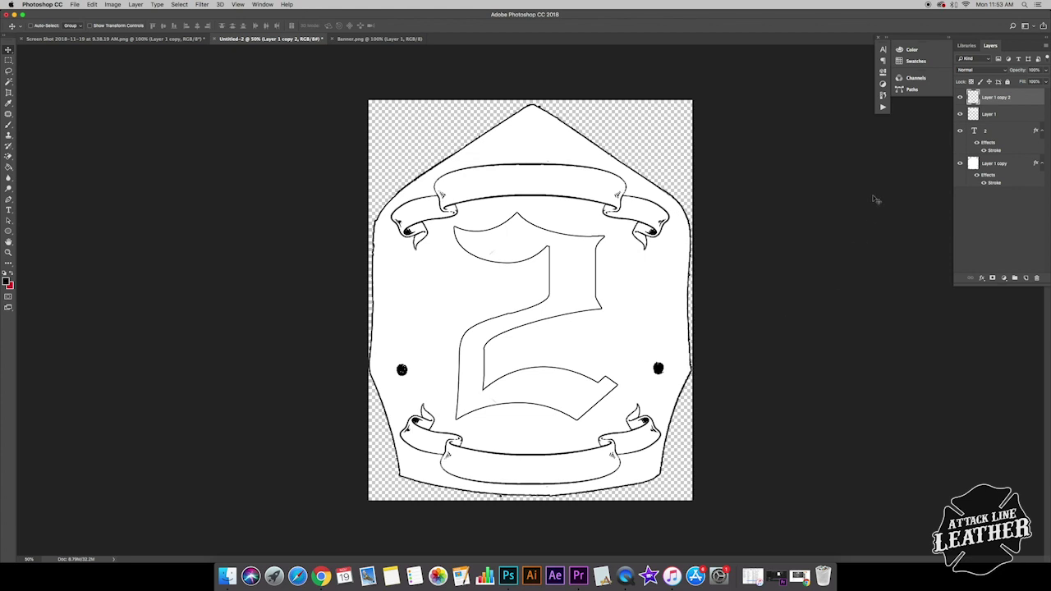
{"action": "key", "text": "super+z"}
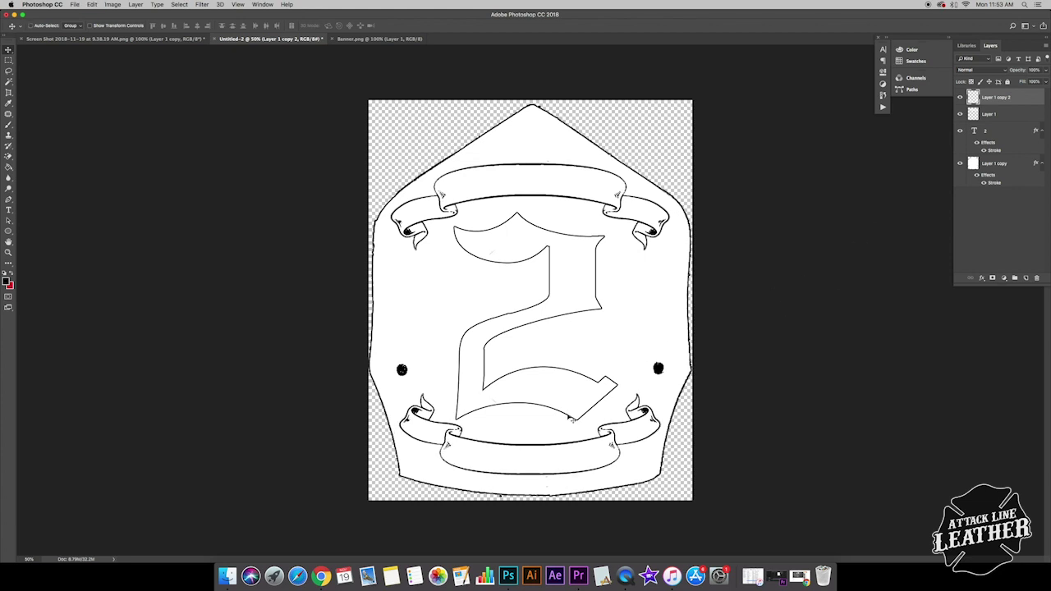
- Nudge the lower banner down slightly to leave more space beneath the number 2
{"action": "key", "text": "Down"}
{"action": "key", "text": "Down"}
{"action": "key", "text": "Down"}
{"action": "key", "text": "Down"}
{"action": "key", "text": "Down"}
{"action": "key", "text": "Down"}
{"action": "key", "text": "Down"}
{"action": "key", "text": "Down"}
{"action": "key", "text": "Down"}
{"action": "key", "text": "Down"}
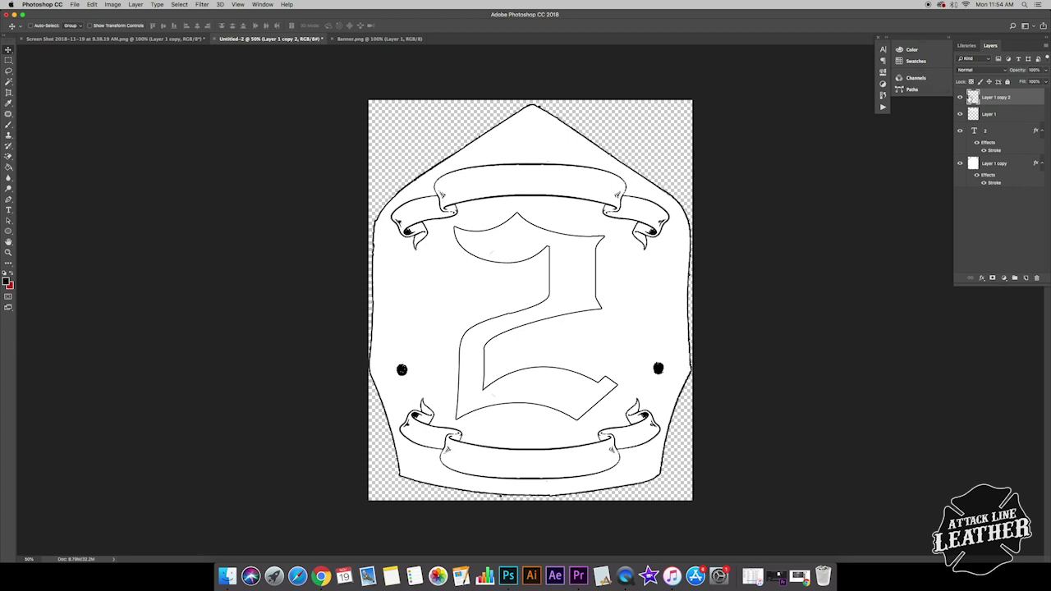
- Hide both banner layers and draw an unfilled ellipse about 1088 × 402 px around the upper part of the 2
{"action": "left_click", "coordinate": [962, 97]}
{"action": "left_click", "coordinate": [962, 114]}
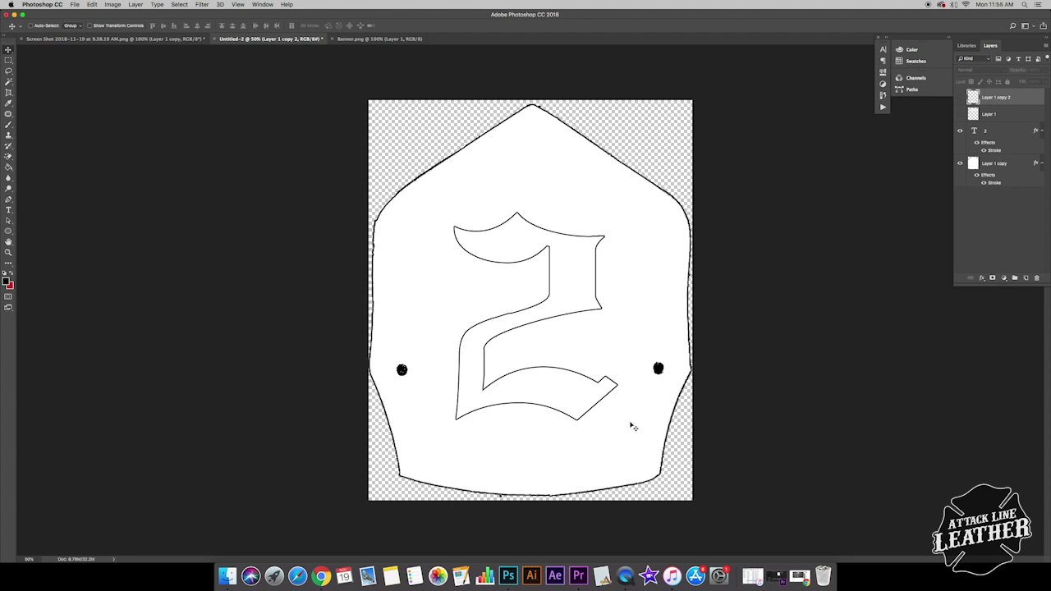
{"action": "left_click", "coordinate": [10, 234]}
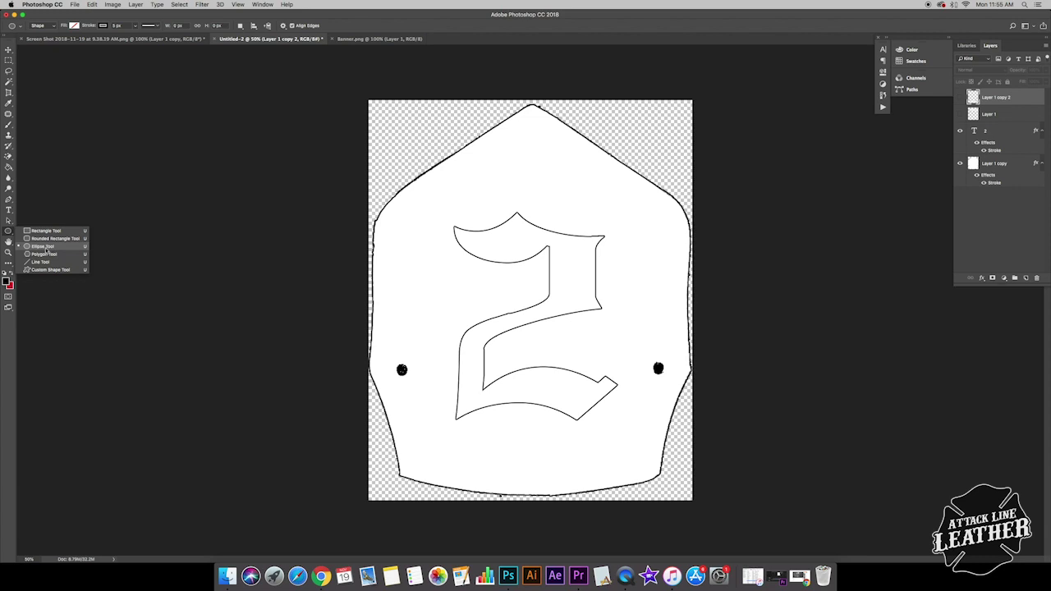
{"action": "left_click", "coordinate": [42, 247]}
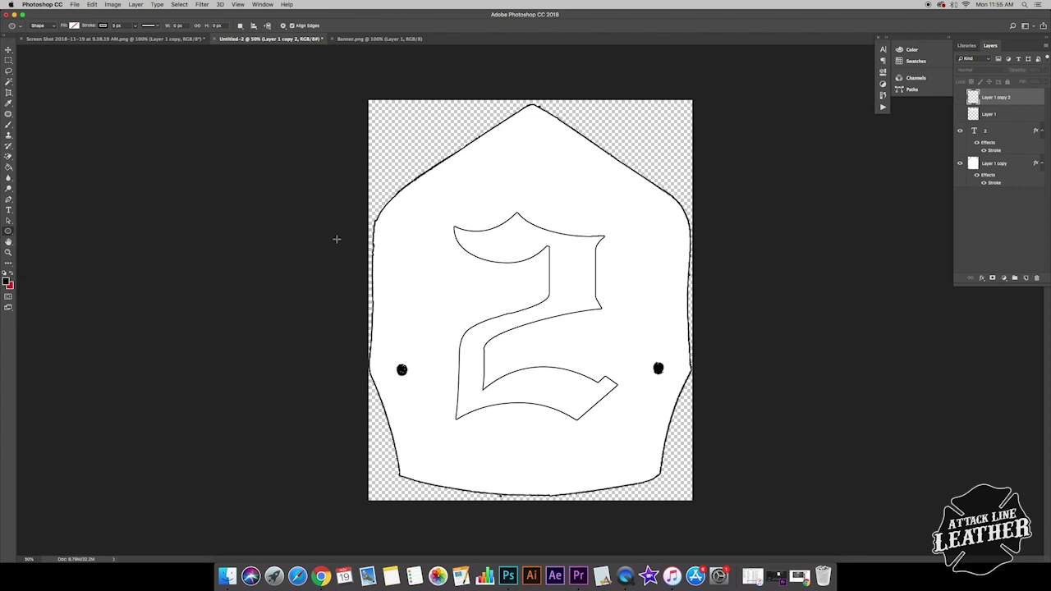
{"action": "left_click_drag", "start_coordinate": [427, 188], "coordinate": [650, 268]}
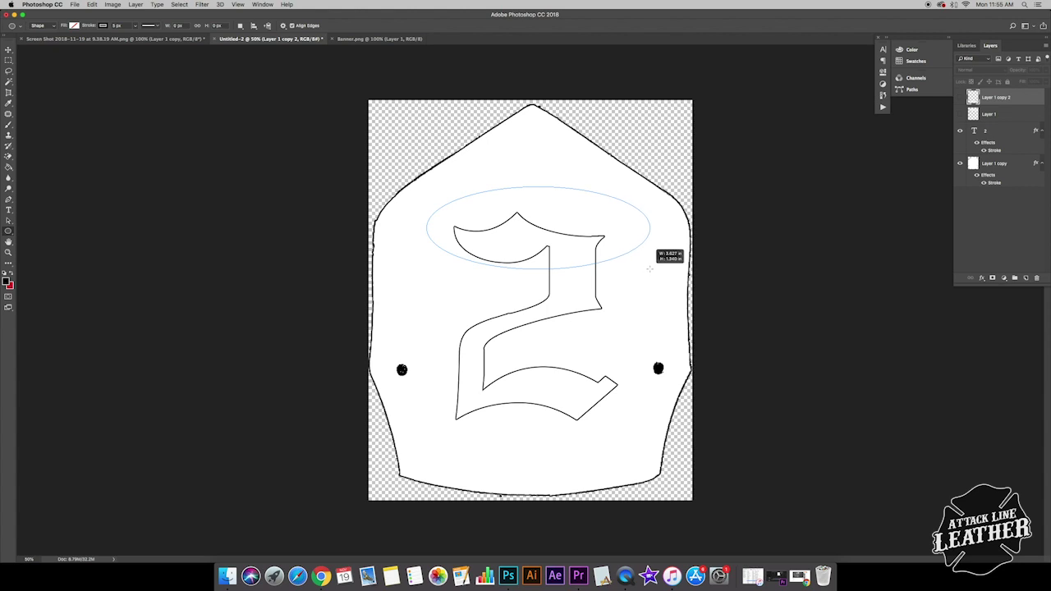
{"action": "left_click_drag", "start_coordinate": [650, 268], "coordinate": [650, 268]}
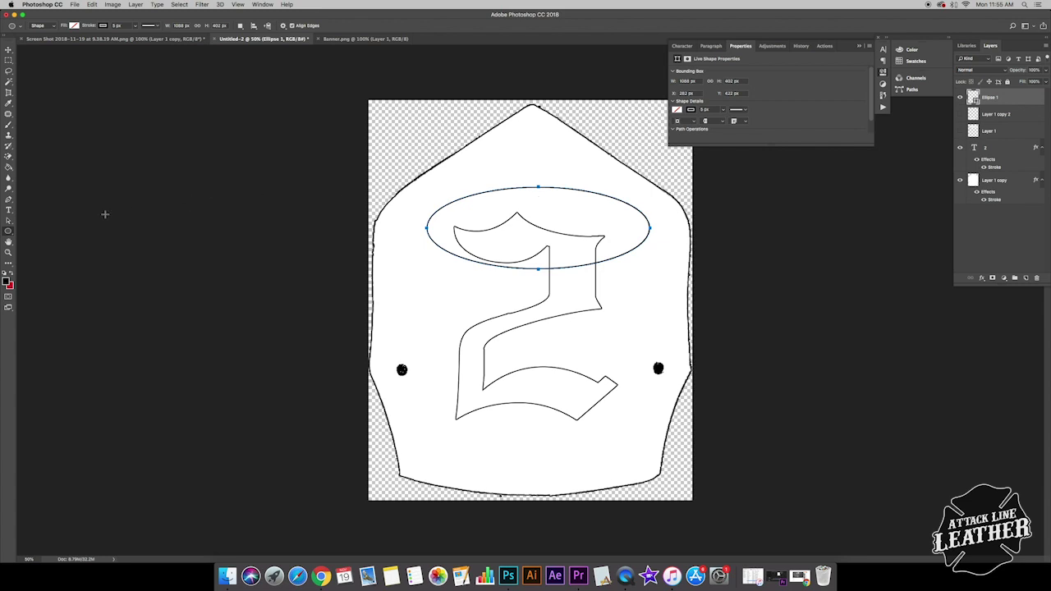
- Add the text FIRE DEPT. along the ellipse's upper edge in the Ancient font and outline it with a black outside stroke
{"action": "left_click", "coordinate": [9, 211]}
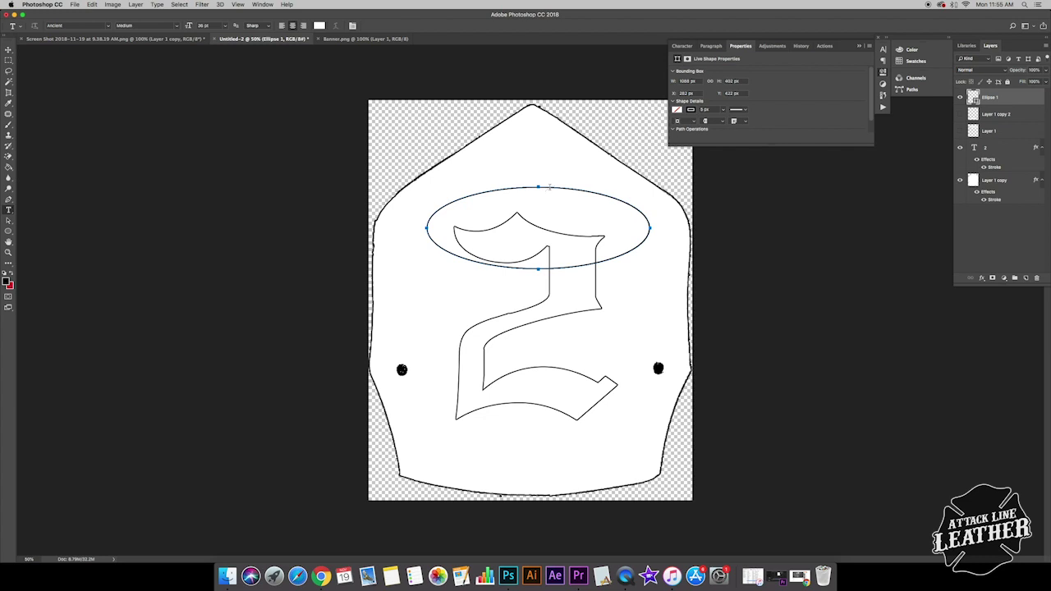
{"action": "left_click", "coordinate": [549, 188]}
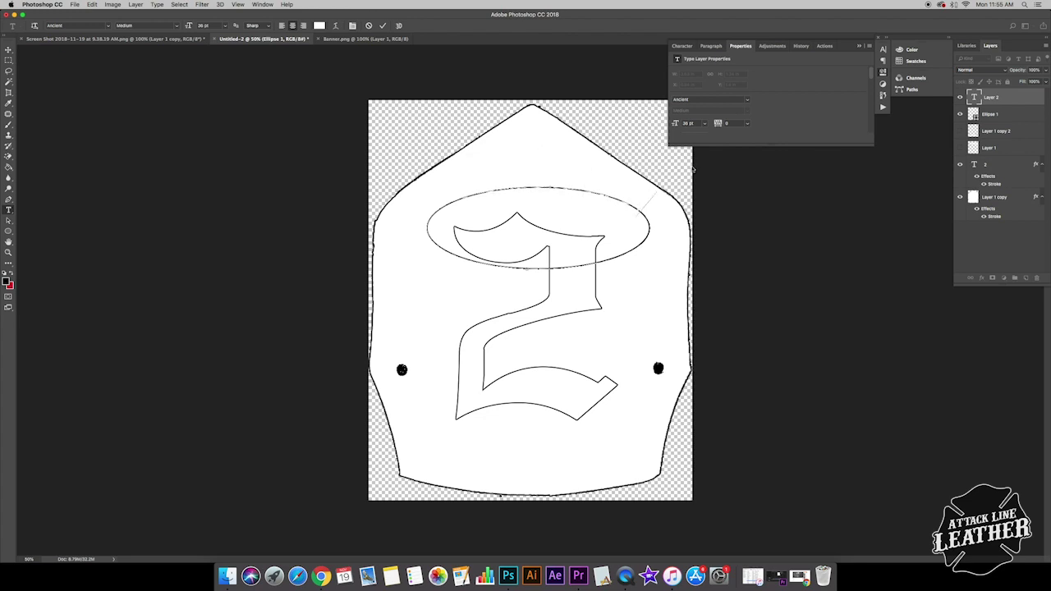
{"action": "left_click", "coordinate": [1012, 99]}
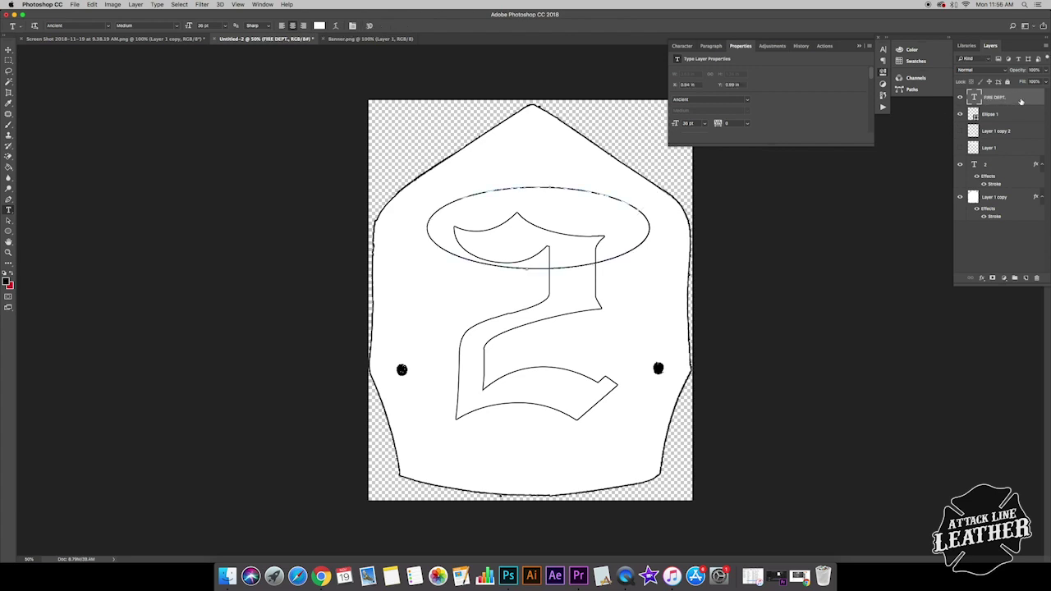
{"action": "double_click", "coordinate": [1020, 100]}
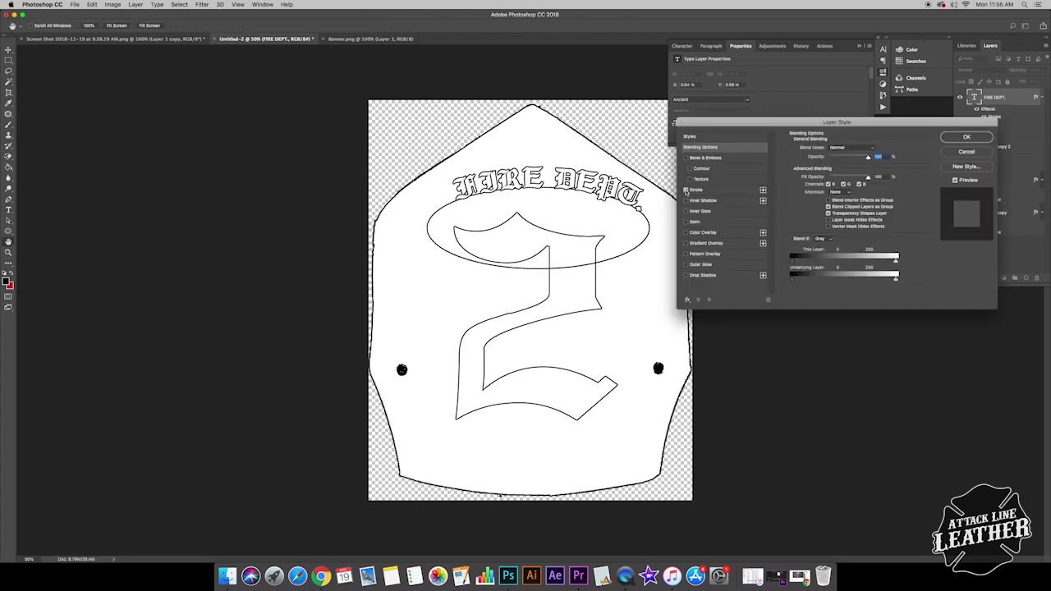
{"action": "left_click", "coordinate": [721, 191]}
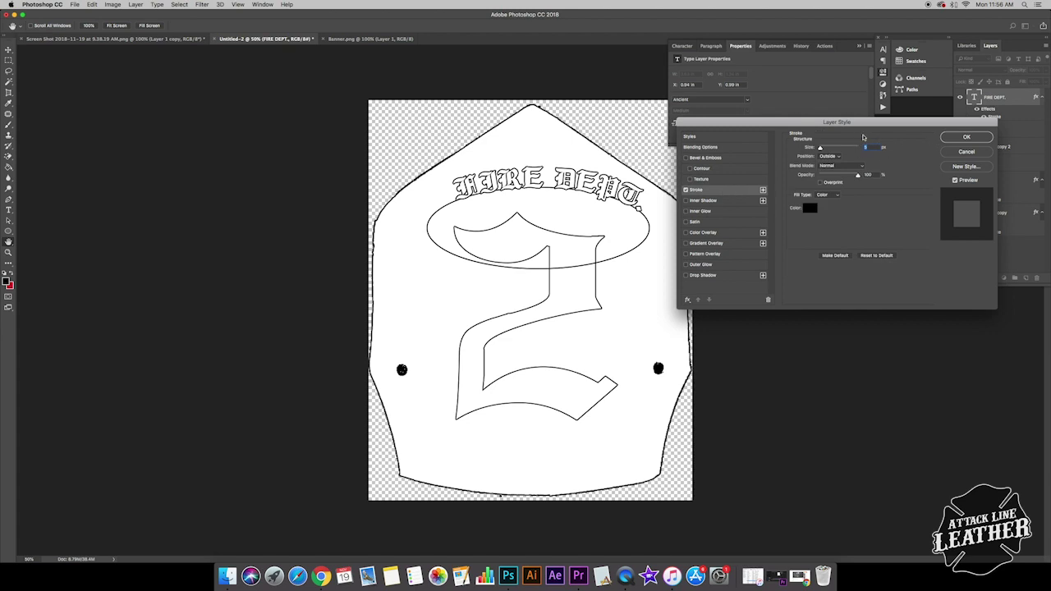
{"action": "left_click", "coordinate": [965, 138]}
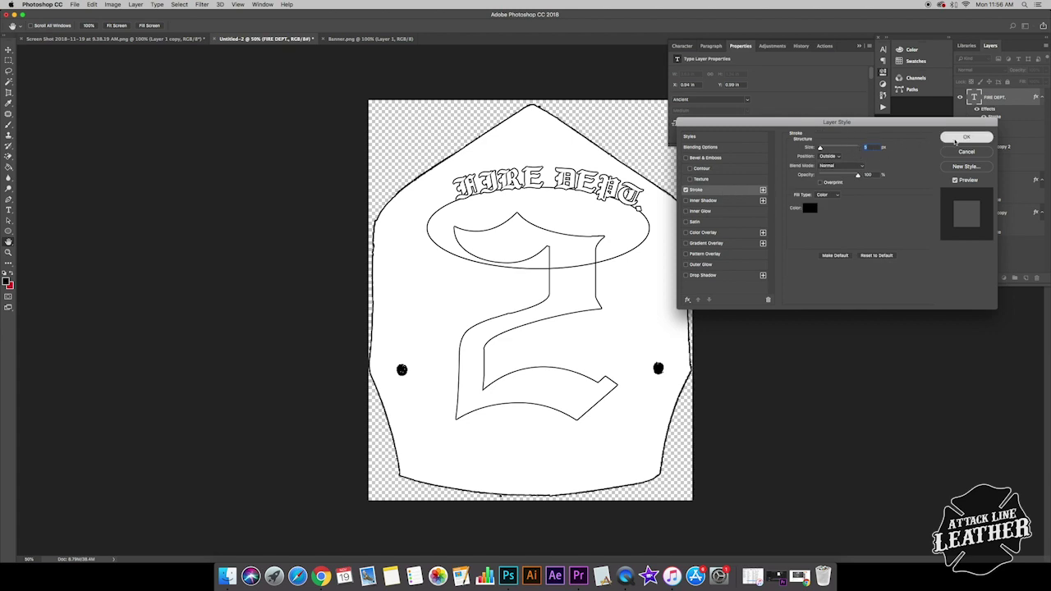
- Change the font of the curved FIRE DEPT. text to Arial Regular
{"action": "left_click", "coordinate": [548, 168]}
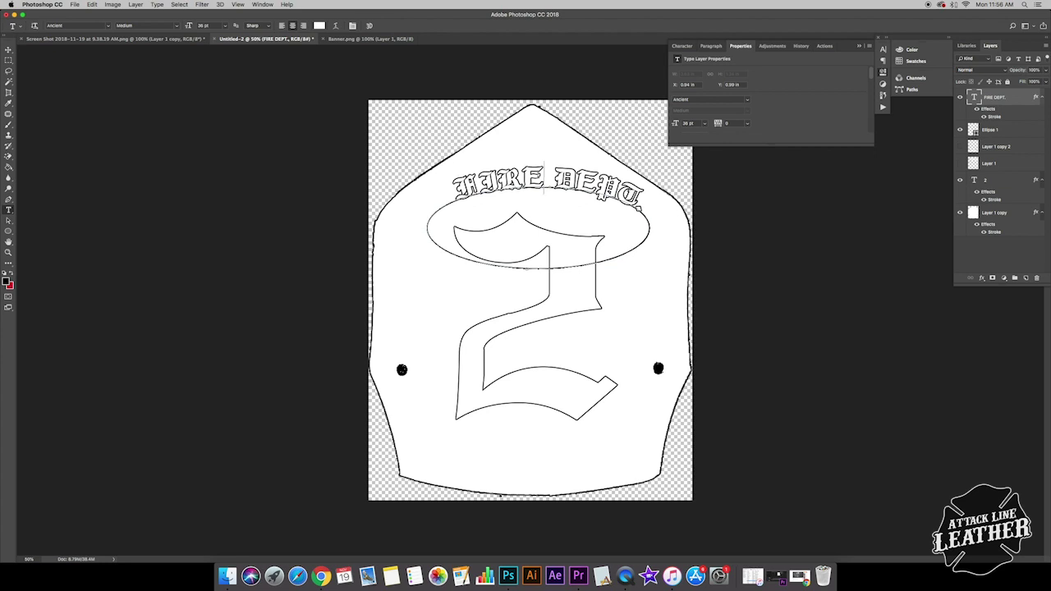
{"action": "key", "text": "super+a"}
{"action": "left_click", "coordinate": [57, 26]}
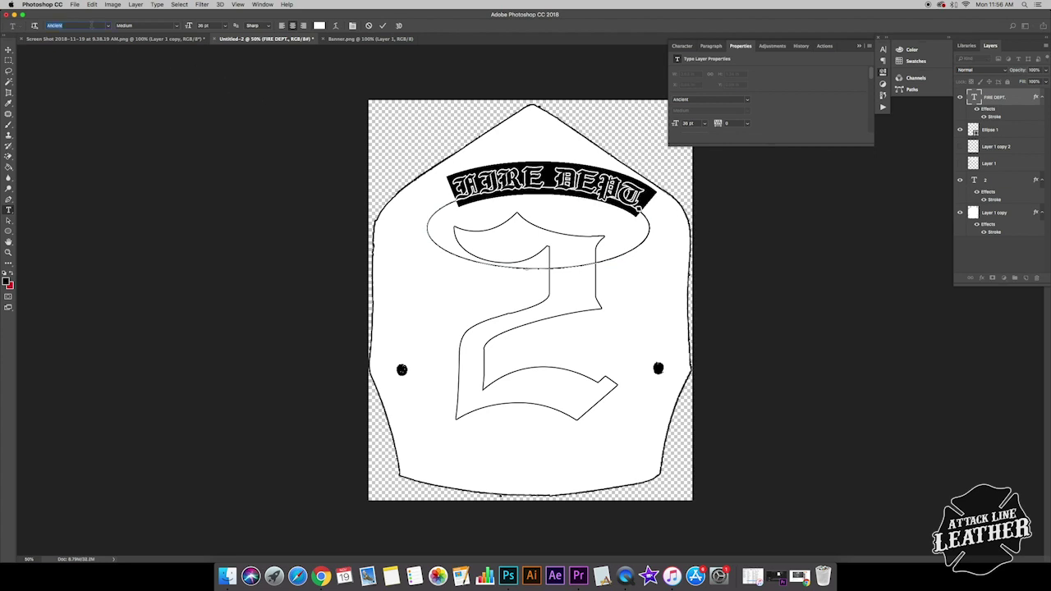
{"action": "type", "text": "Arial"}
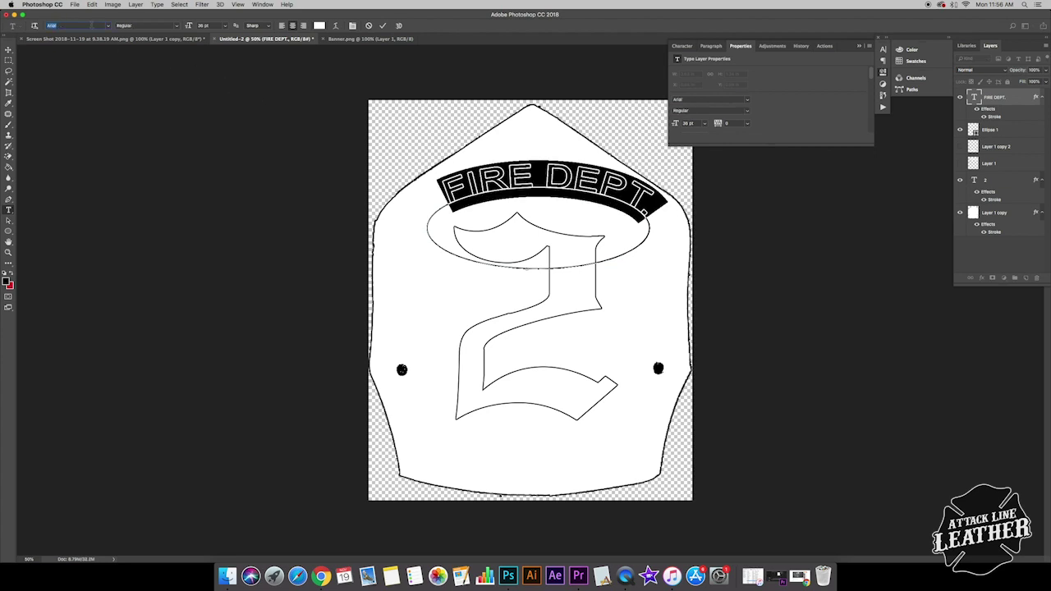
{"action": "left_click", "coordinate": [8, 51]}
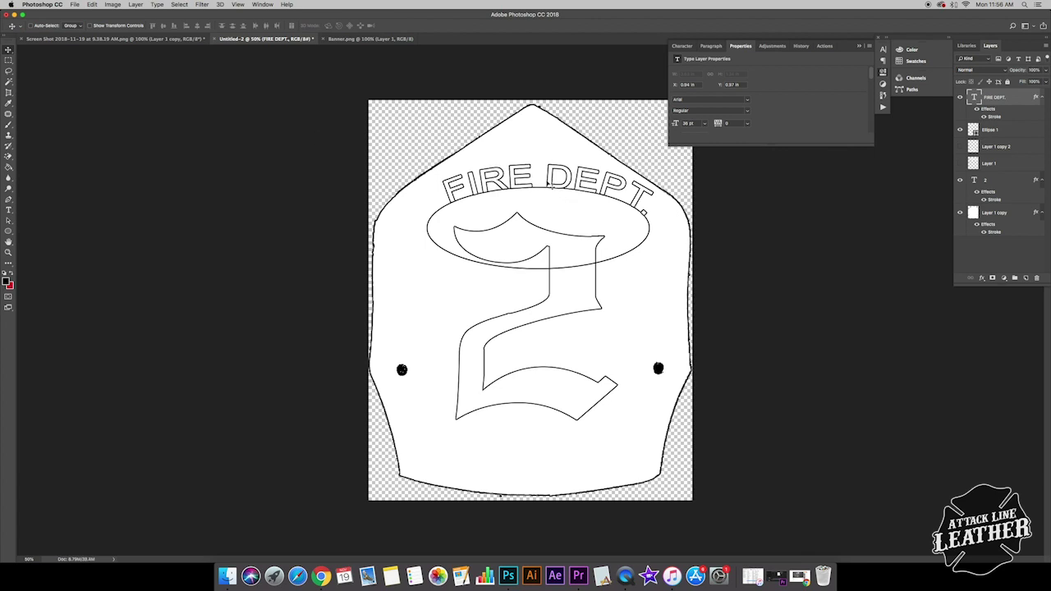
- Slide the FIRE DEPT. text along the ellipse path so it is centered over the 2
{"action": "key", "text": "super+t"}
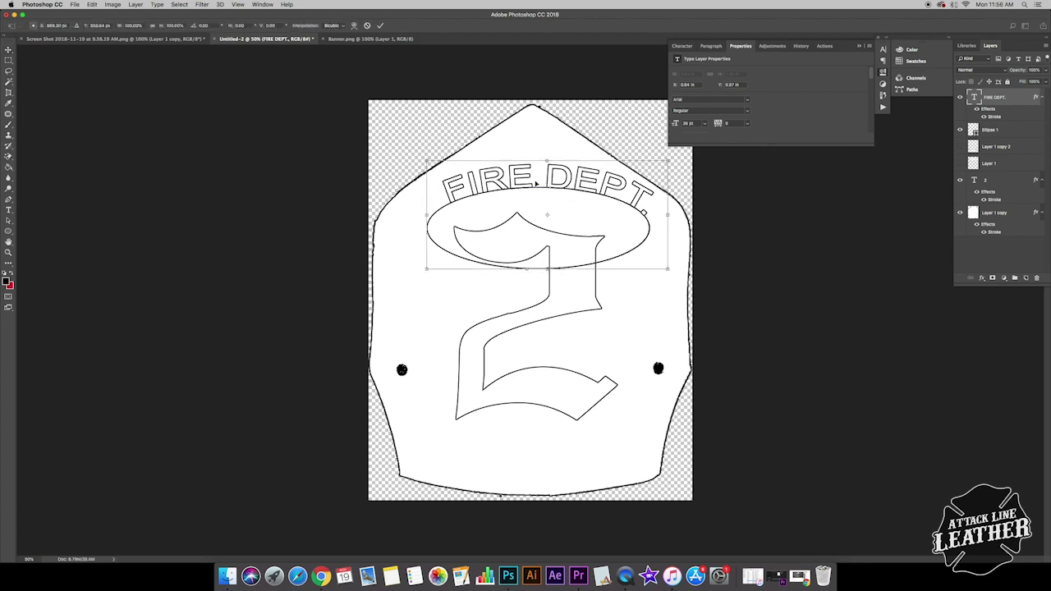
{"action": "key", "text": "Return"}
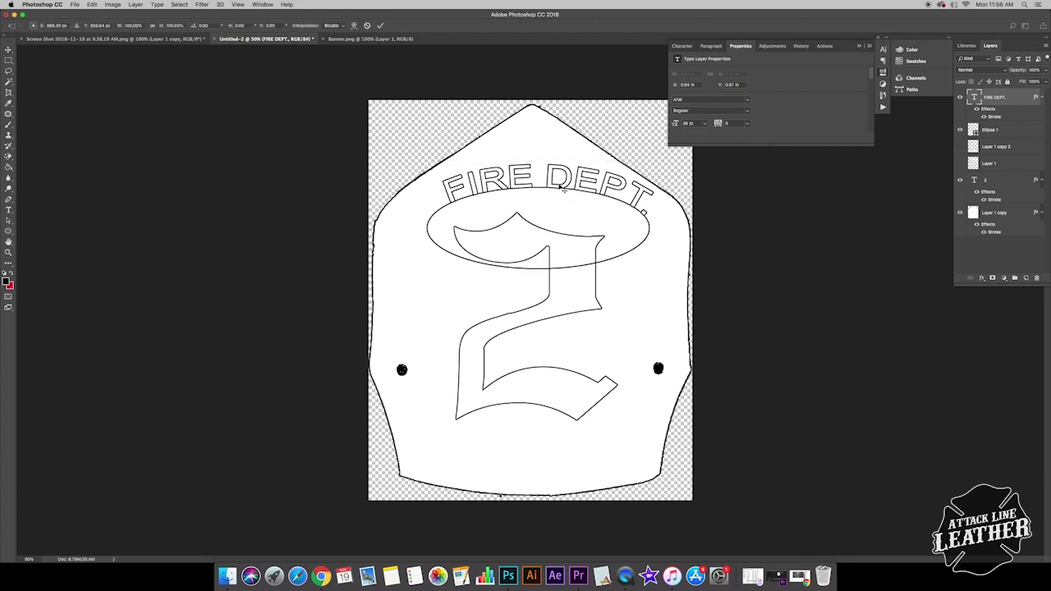
{"action": "left_click", "coordinate": [8, 209]}
{"action": "double_click", "coordinate": [558, 175]}
{"action": "triple_click", "coordinate": [558, 175]}
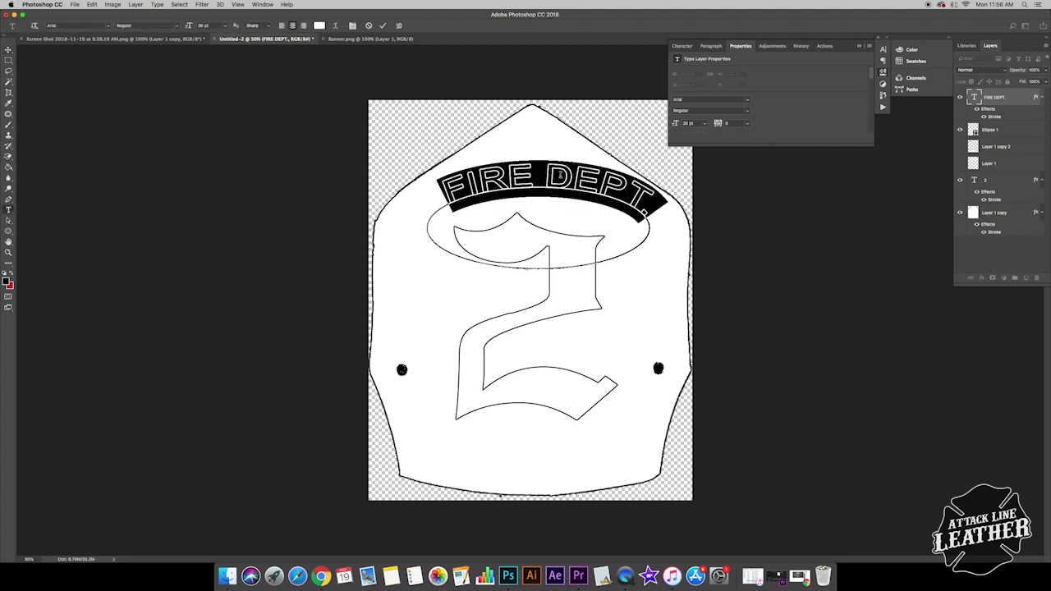
{"action": "key", "text": "super"}
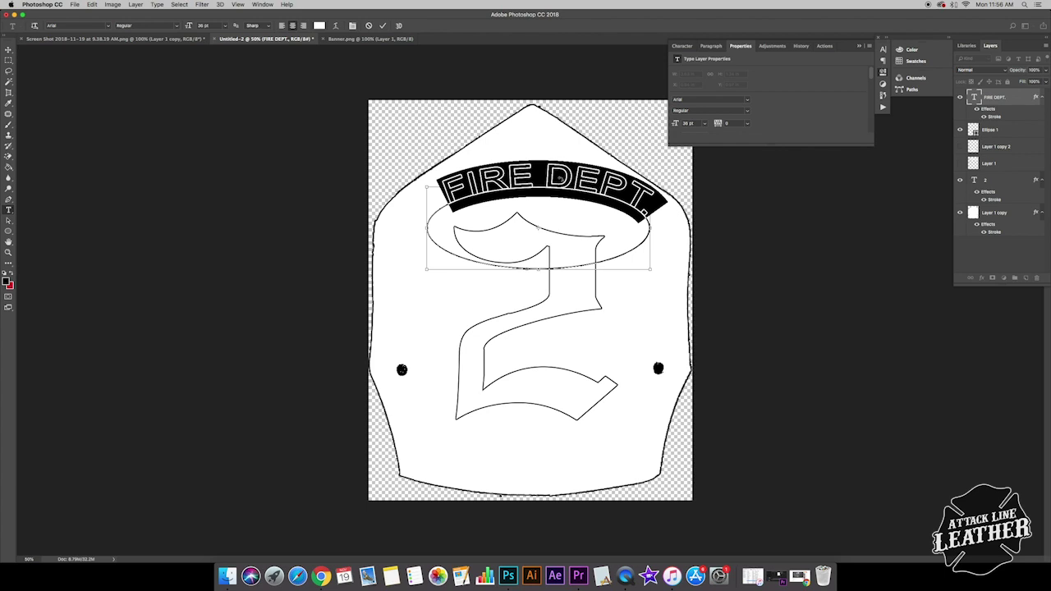
{"action": "left_click_drag", "start_coordinate": [612, 193], "coordinate": [541, 176]}
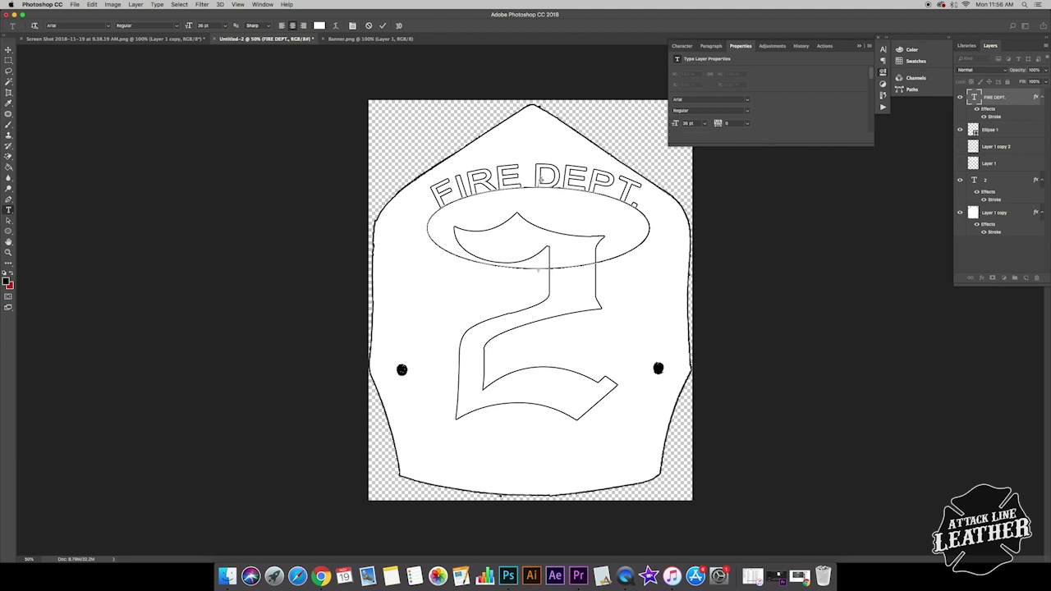
{"action": "left_click_drag", "start_coordinate": [541, 179], "coordinate": [540, 177]}
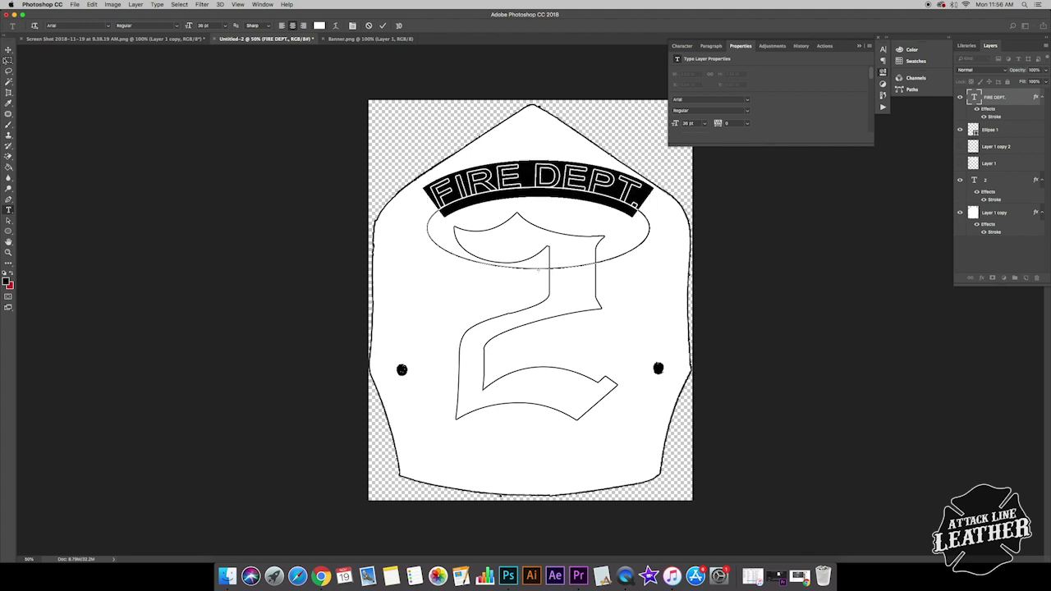
- Hide the upper ellipse, shift the FIRE DEPT. text slightly down and rotate it about 1.2° clockwise to level it
{"action": "left_click", "coordinate": [8, 50]}
{"action": "left_click", "coordinate": [961, 130]}
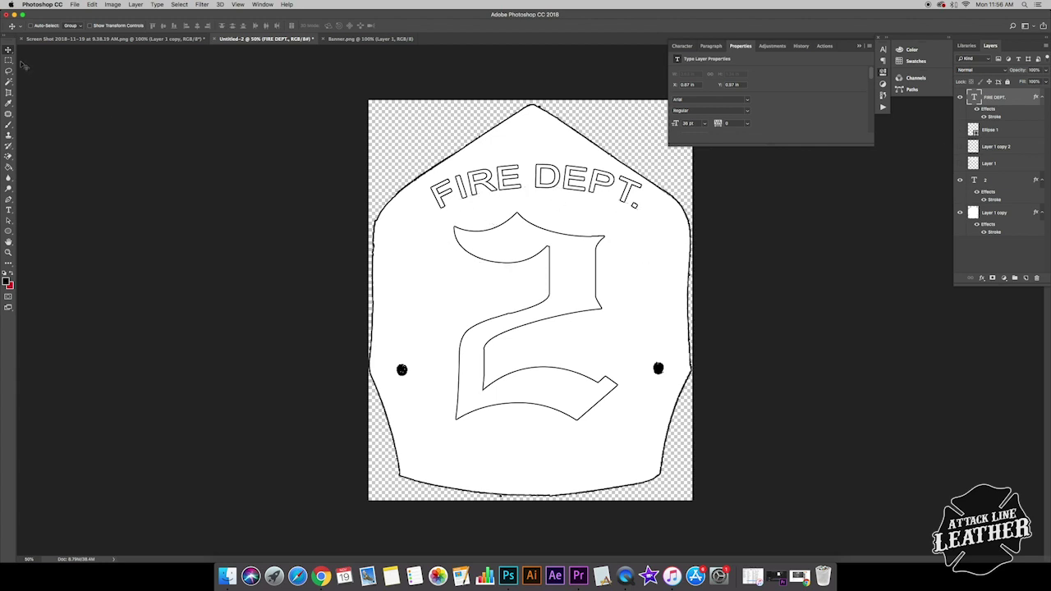
{"action": "key", "text": "super+t"}
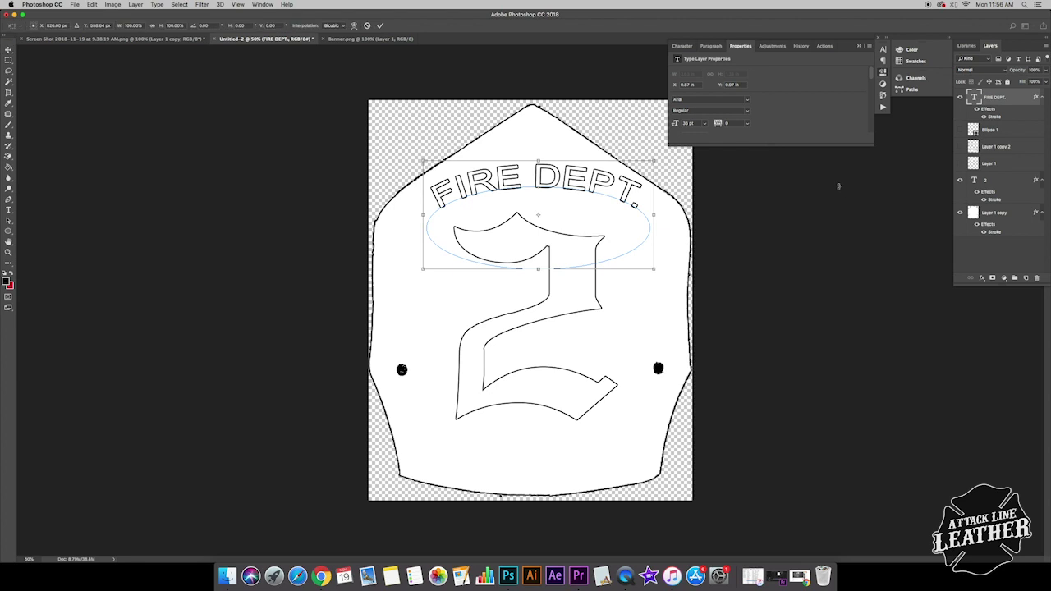
{"action": "mouse_move", "coordinate": [585, 229]}
{"action": "left_mouse_down"}
{"action": "mouse_move", "coordinate": [585, 210]}
{"action": "mouse_move", "coordinate": [594, 222]}
{"action": "mouse_move", "coordinate": [585, 217]}
{"action": "left_mouse_up"}
{"action": "left_click_drag", "start_coordinate": [659, 212], "coordinate": [609, 216]}
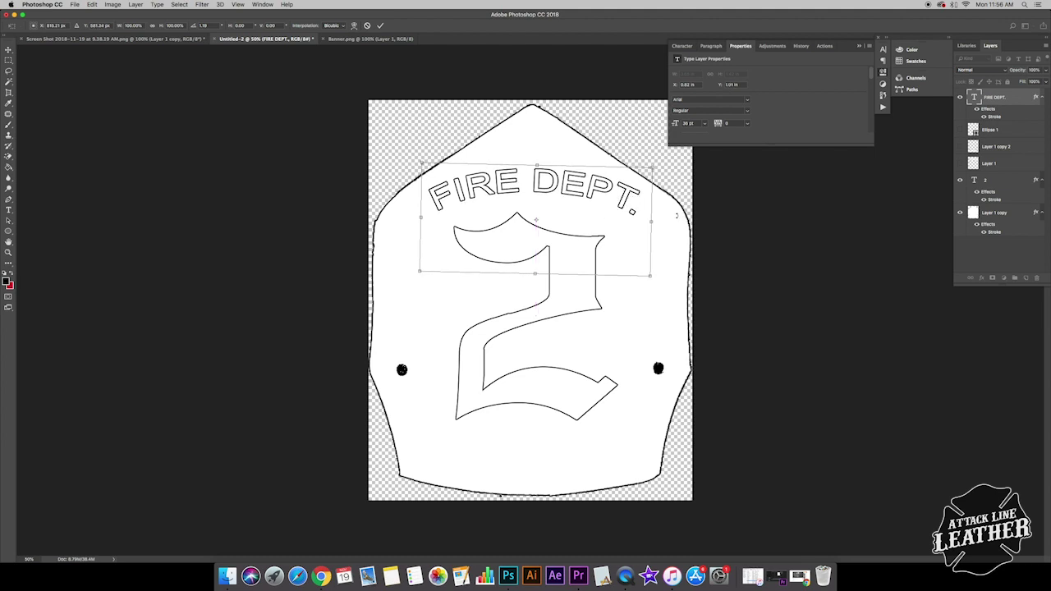
{"action": "key", "text": "Return"}
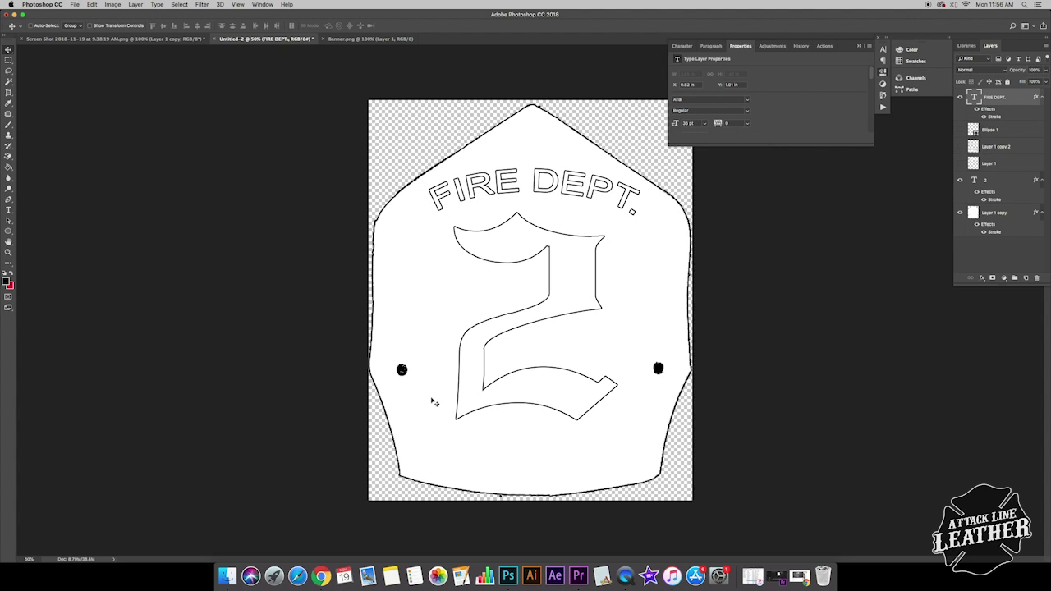
- Draw an unfilled ellipse about 1156 × 321 px across the lower part of the shield, overlapping the base of the 2
{"action": "left_click", "coordinate": [10, 234]}
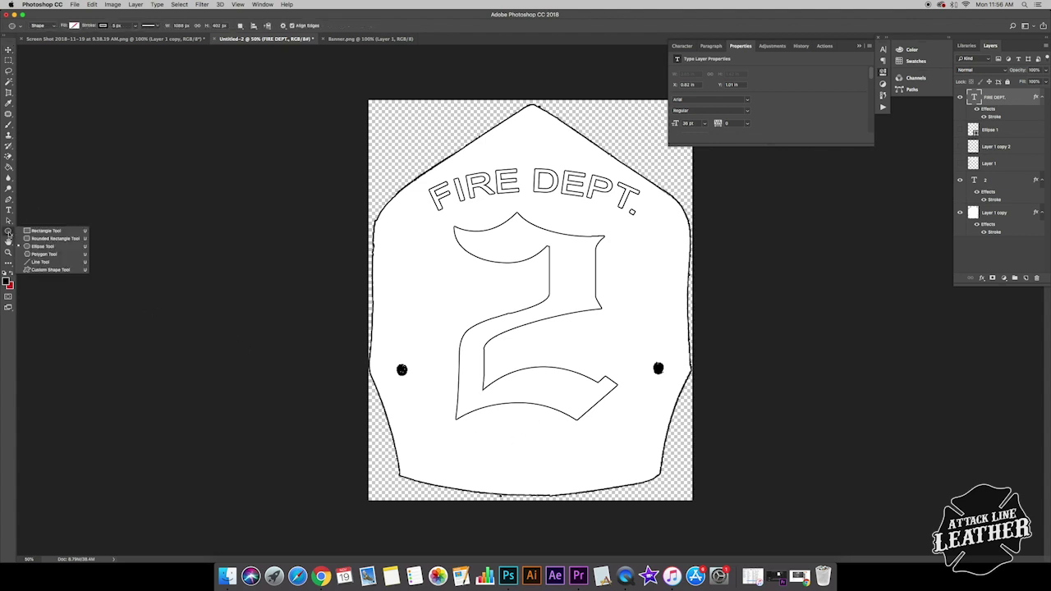
{"action": "left_click", "coordinate": [54, 248]}
{"action": "left_click_drag", "start_coordinate": [410, 404], "coordinate": [657, 466]}
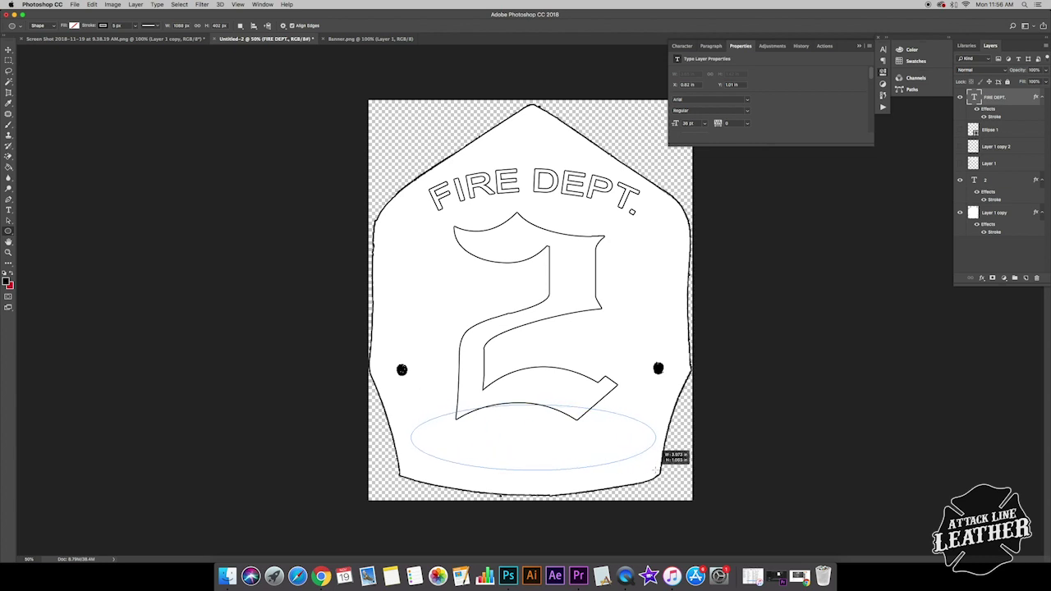
{"action": "left_click_drag", "start_coordinate": [656, 468], "coordinate": [649, 471]}
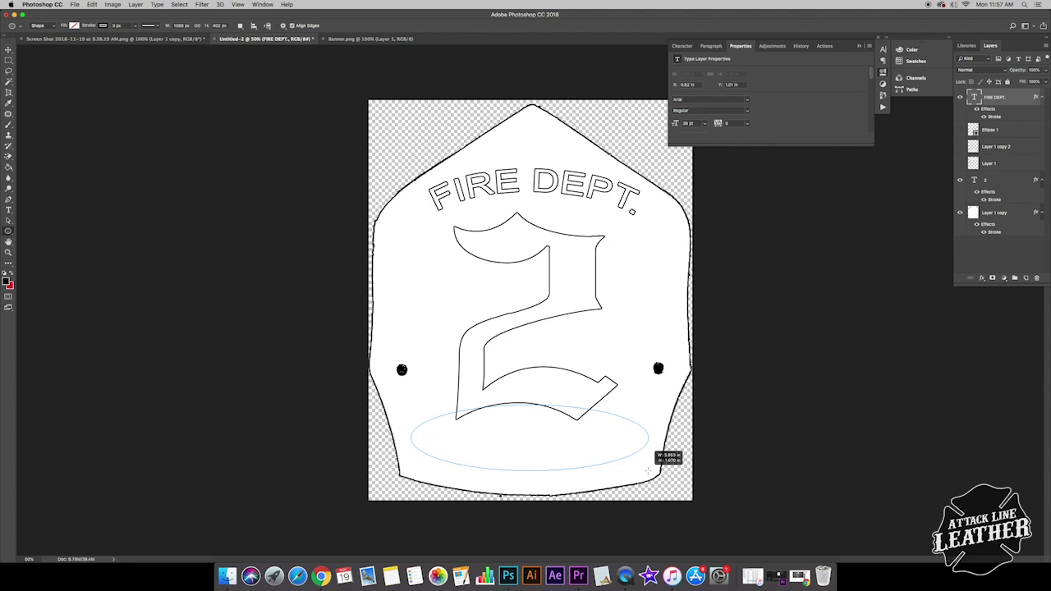
{"action": "left_click_drag", "start_coordinate": [648, 470], "coordinate": [648, 470]}
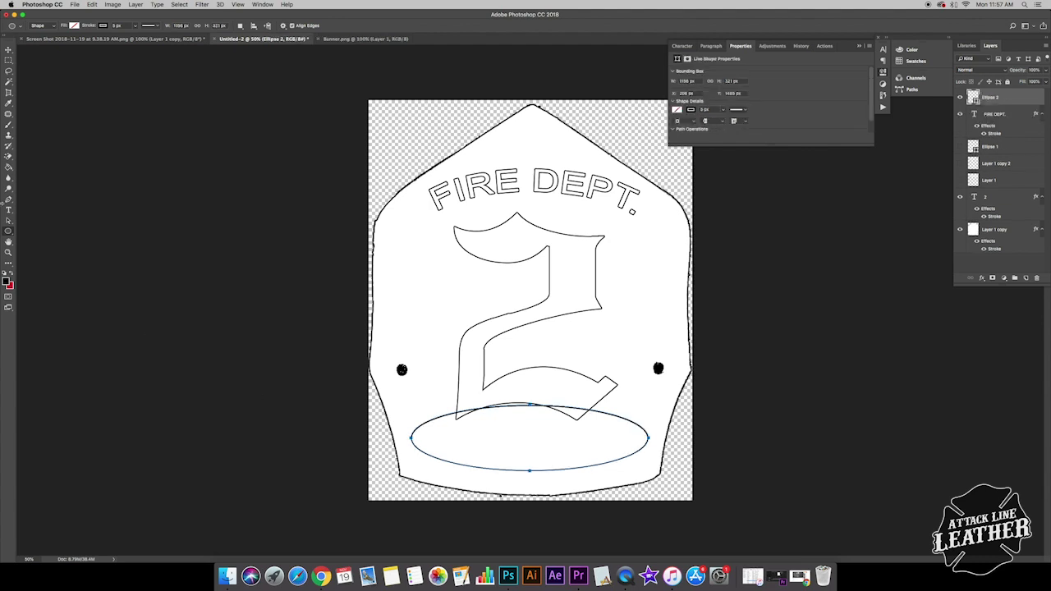
- Add the surname in Arial along the lower ellipse's bottom edge and outline it with a black outside stroke
{"action": "left_click", "coordinate": [8, 209]}
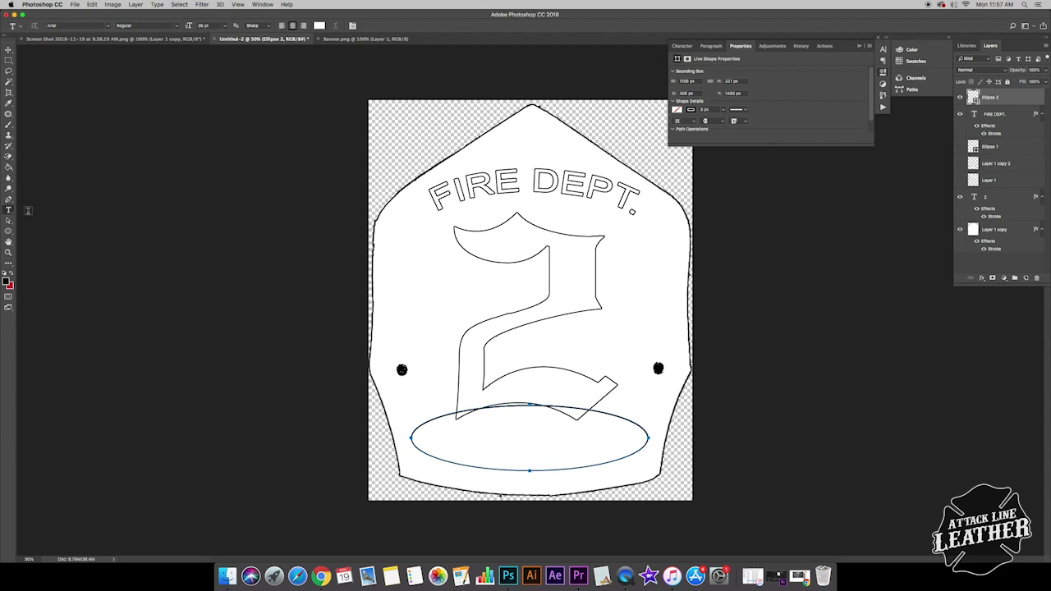
{"action": "left_click", "coordinate": [544, 469]}
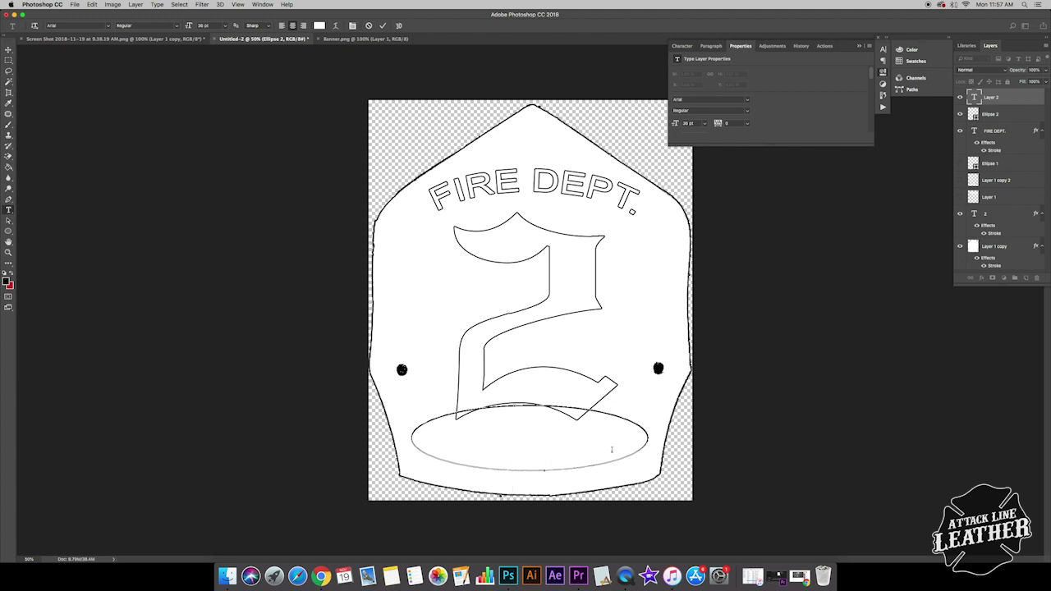
{"action": "double_click", "coordinate": [1010, 98]}
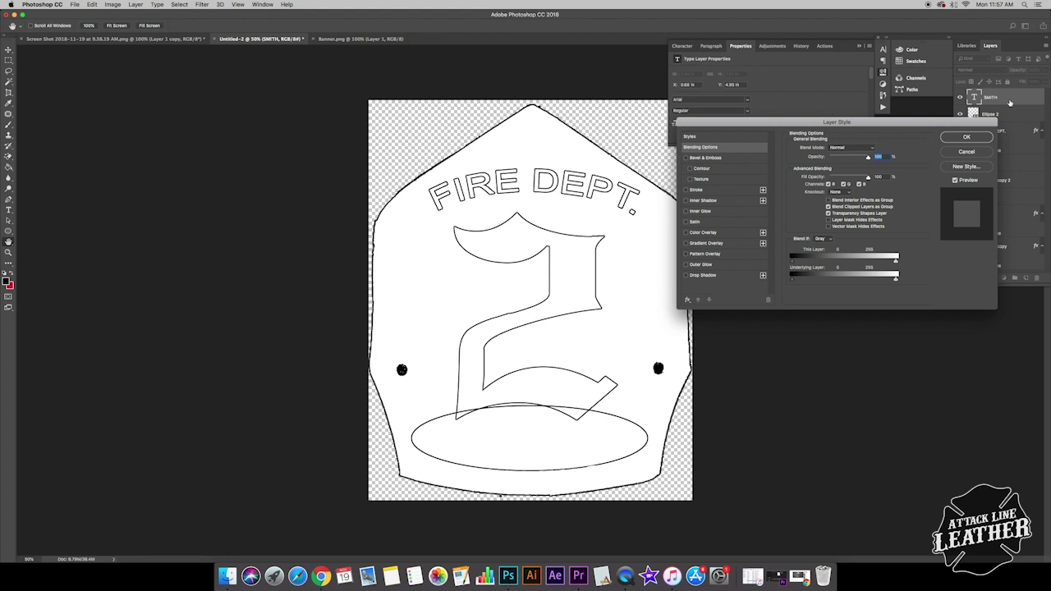
{"action": "left_click", "coordinate": [686, 190]}
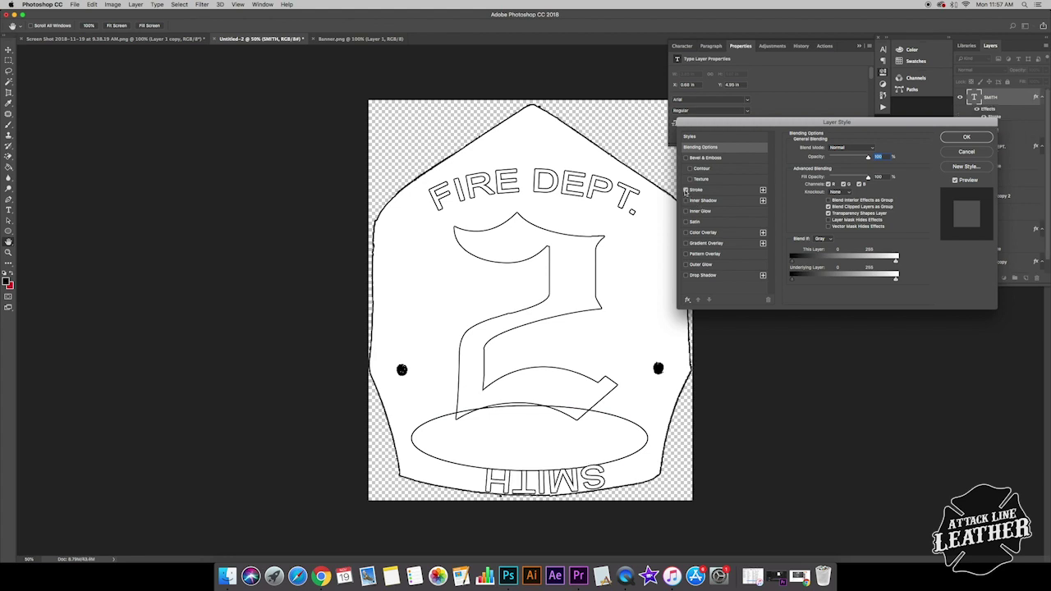
{"action": "left_click", "coordinate": [725, 193]}
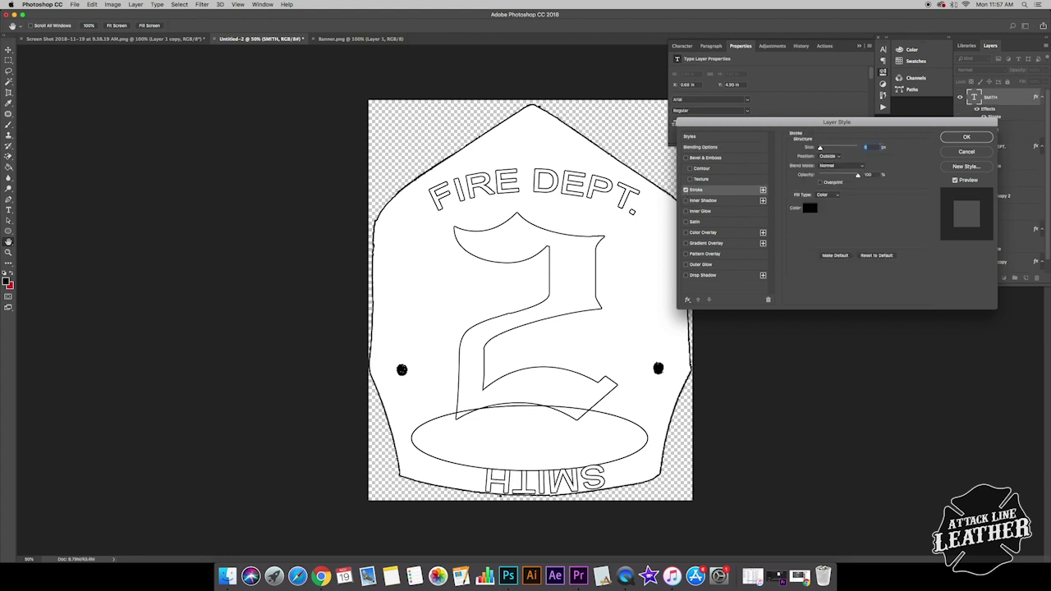
{"action": "left_click", "coordinate": [965, 138]}
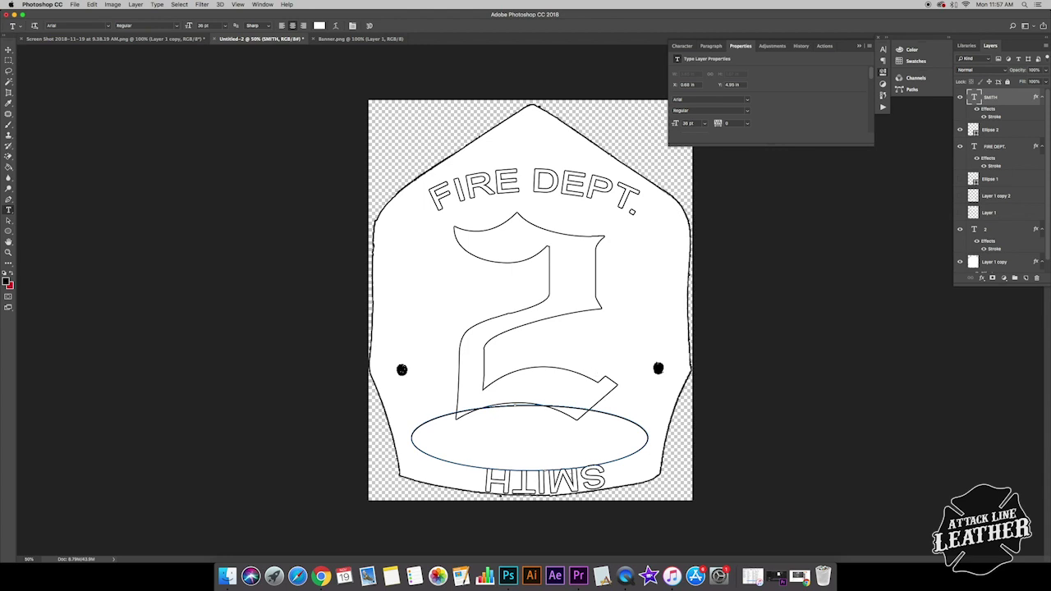
- Flip the surname to the inside of the lower ellipse so it reads upright, and center it along the bottom curve
{"action": "double_click", "coordinate": [501, 488]}
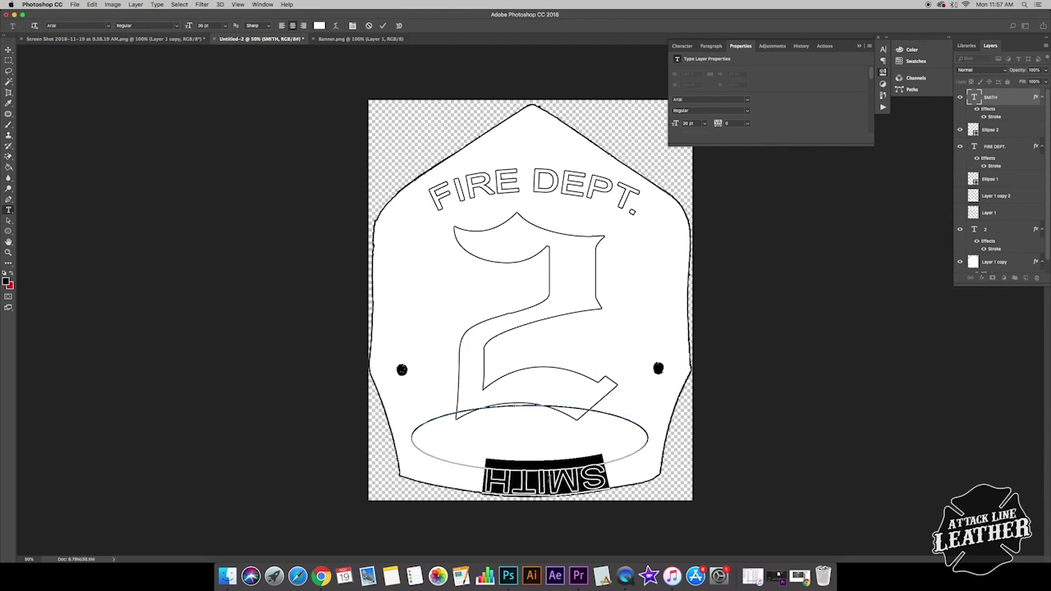
{"action": "key", "text": "super"}
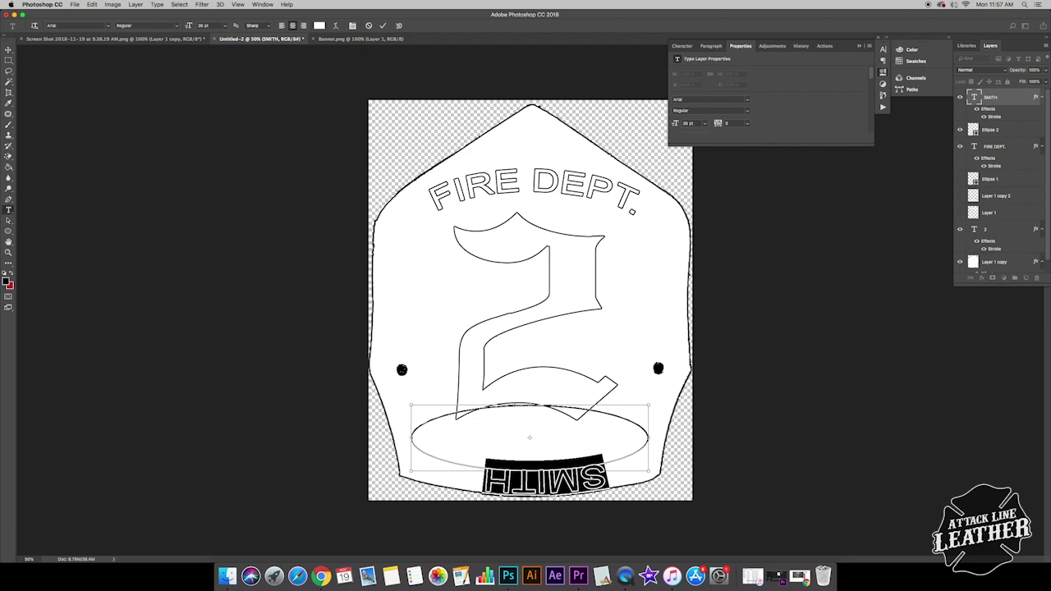
{"action": "key", "text": "super+Return"}
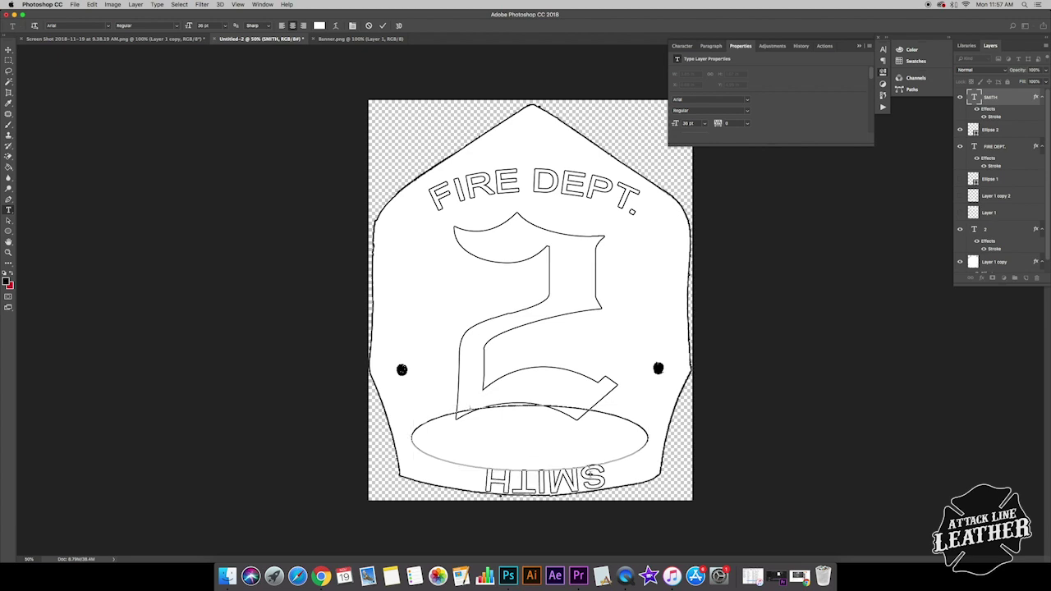
{"action": "double_click", "coordinate": [590, 473]}
{"action": "key", "text": "super"}
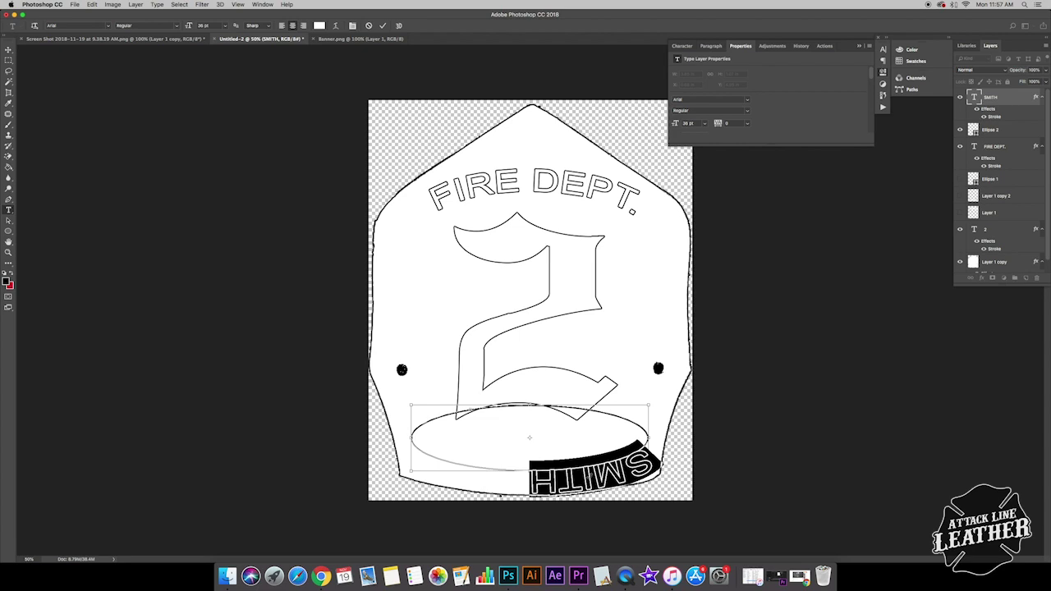
{"action": "left_click_drag", "start_coordinate": [617, 473], "coordinate": [637, 429]}
{"action": "left_click_drag", "start_coordinate": [599, 461], "coordinate": [531, 458]}
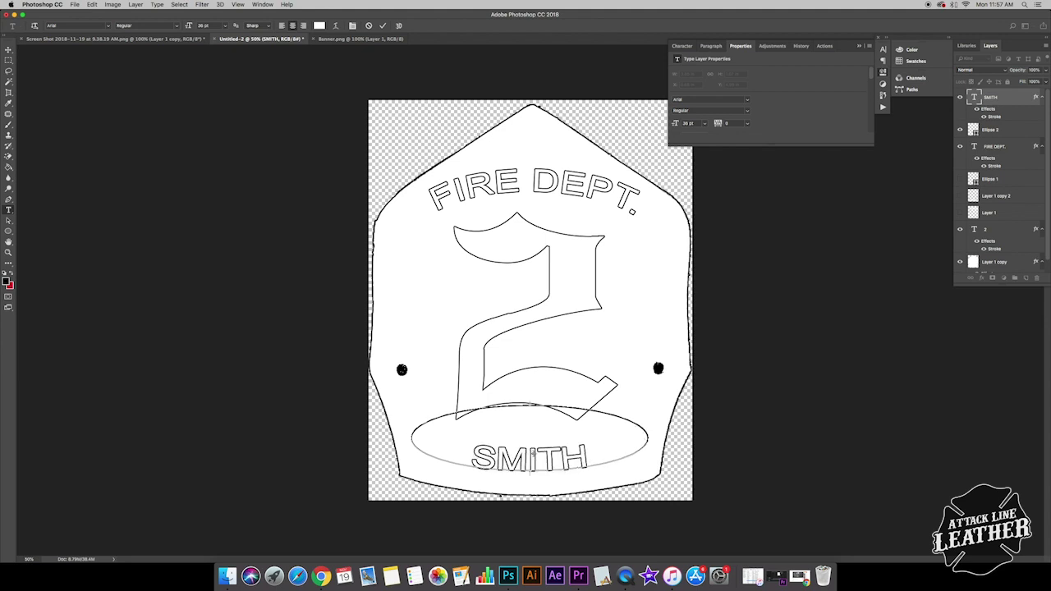
- Finish editing the surname text and hide the lower ellipse
{"action": "double_click", "coordinate": [531, 458]}
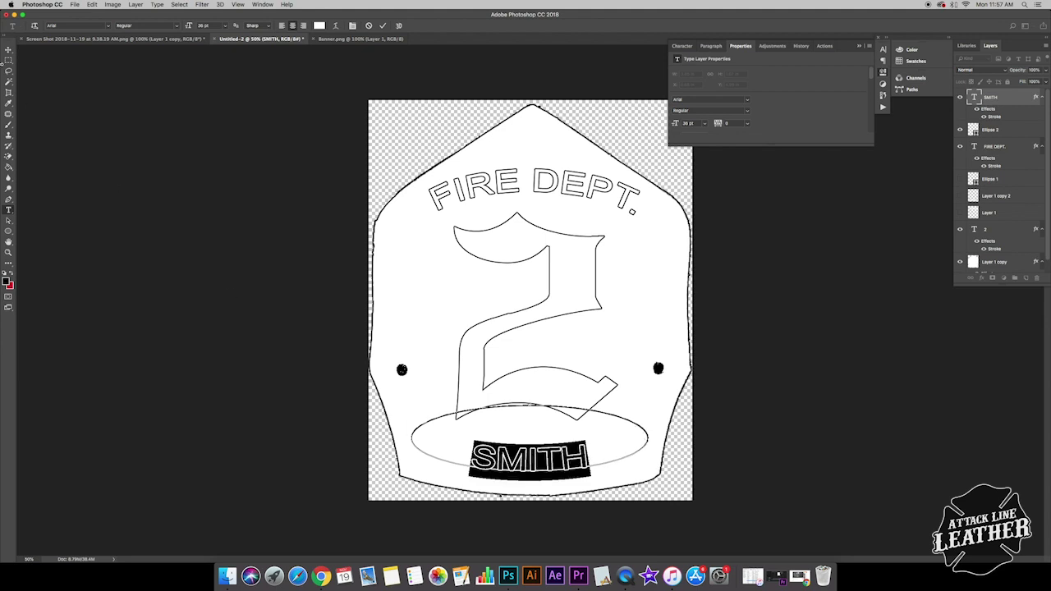
{"action": "left_click", "coordinate": [9, 50]}
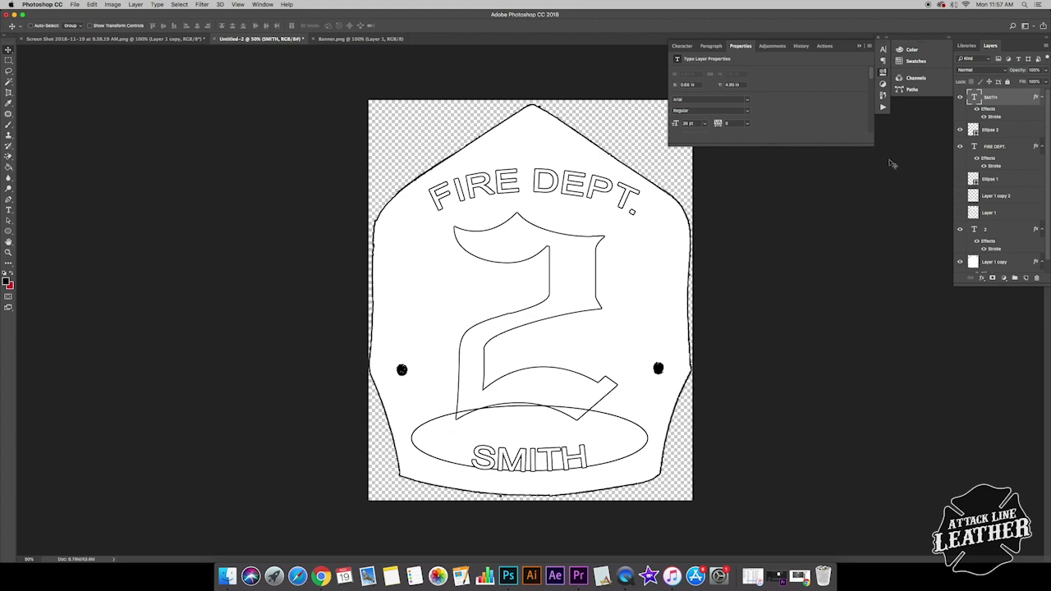
{"action": "left_click", "coordinate": [960, 130]}
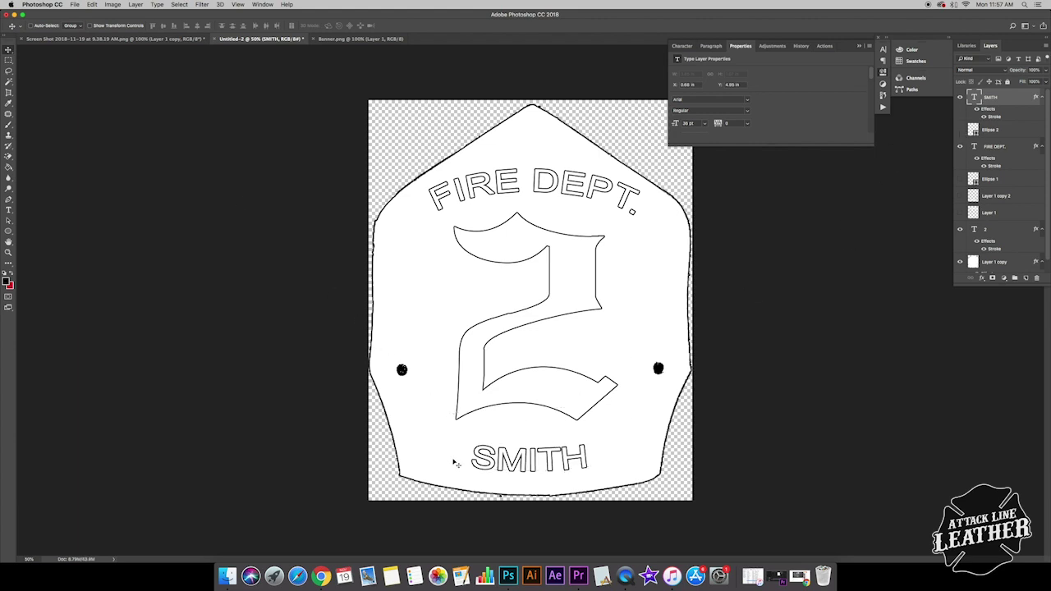
- Enlarge the surname proportionally to about 54.6 pt, rotate it slightly to level it, and center it below the 2
{"action": "key", "text": "ctrl+t"}
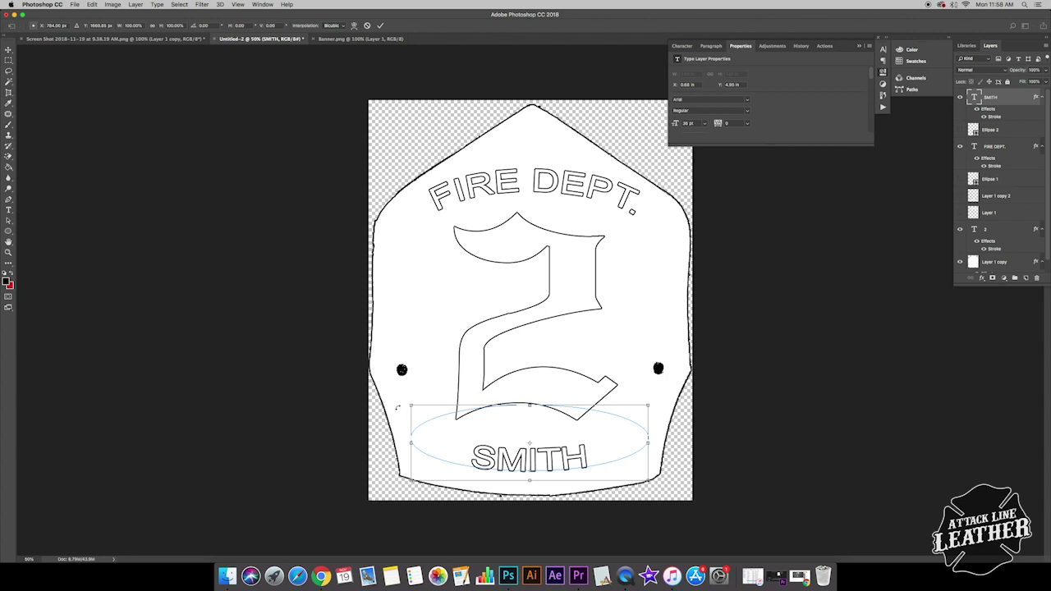
{"action": "left_click_drag", "start_coordinate": [409, 404], "coordinate": [351, 386]}
{"action": "left_click_drag", "start_coordinate": [647, 385], "coordinate": [712, 366]}
{"action": "left_click_drag", "start_coordinate": [349, 365], "coordinate": [348, 365]}
{"action": "left_click_drag", "start_coordinate": [564, 451], "coordinate": [559, 457]}
{"action": "left_click_drag", "start_coordinate": [721, 433], "coordinate": [722, 436]}
{"action": "left_click_drag", "start_coordinate": [598, 460], "coordinate": [599, 461]}
{"action": "key", "text": "Return"}
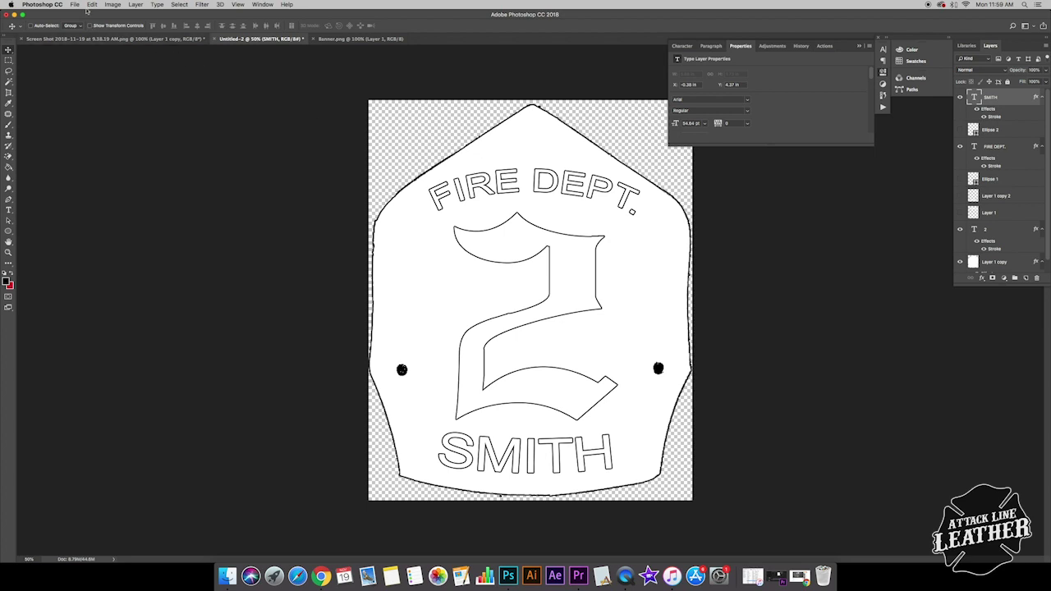
- Preview the shield's placement, scale and size in the print settings, and close them without printing
{"action": "left_click", "coordinate": [75, 4]}
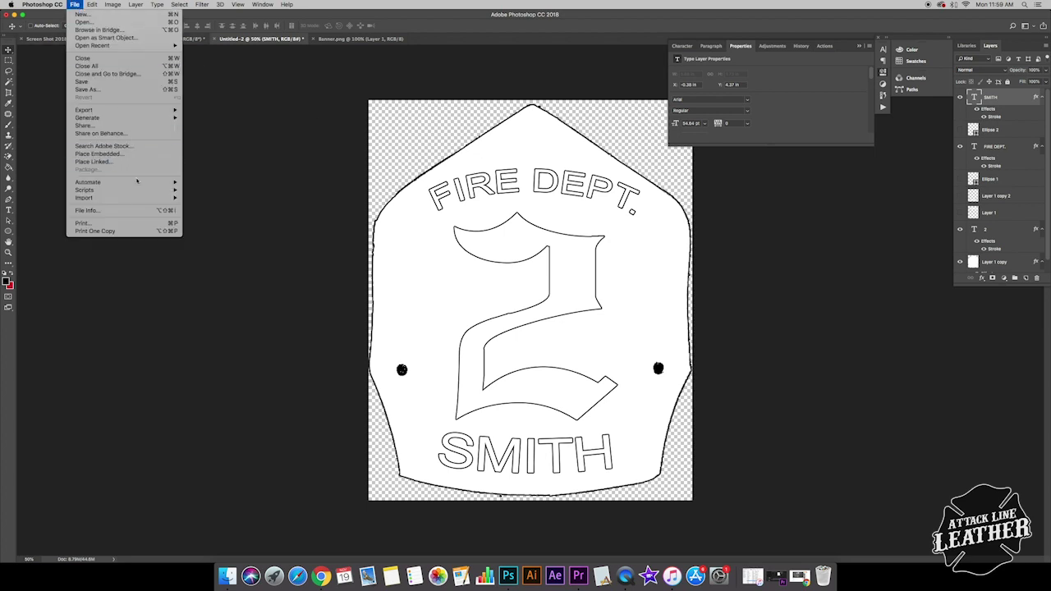
{"action": "left_click", "coordinate": [126, 225]}
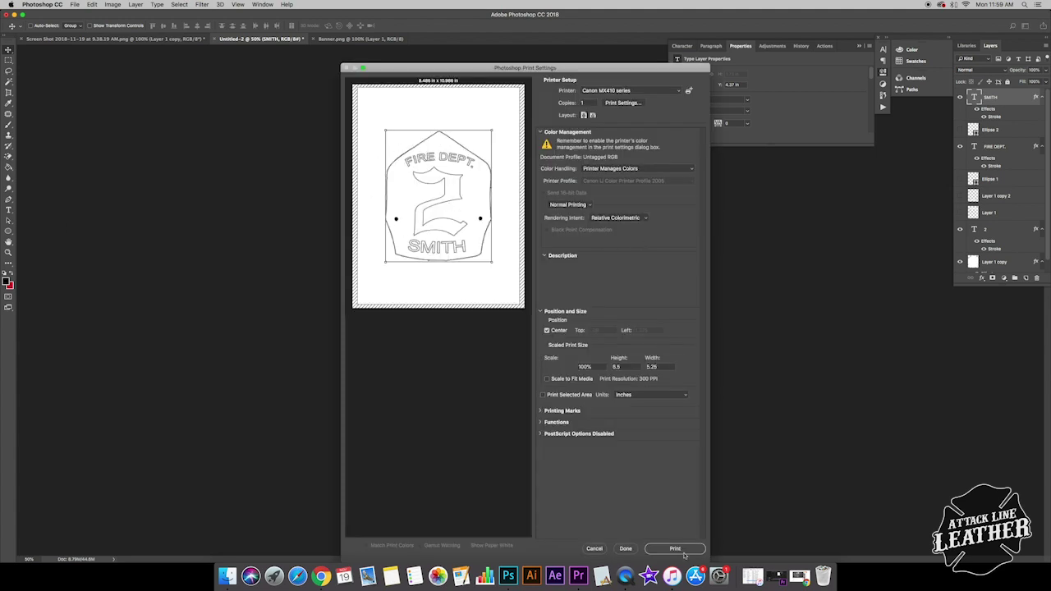
{"action": "left_click", "coordinate": [594, 548]}
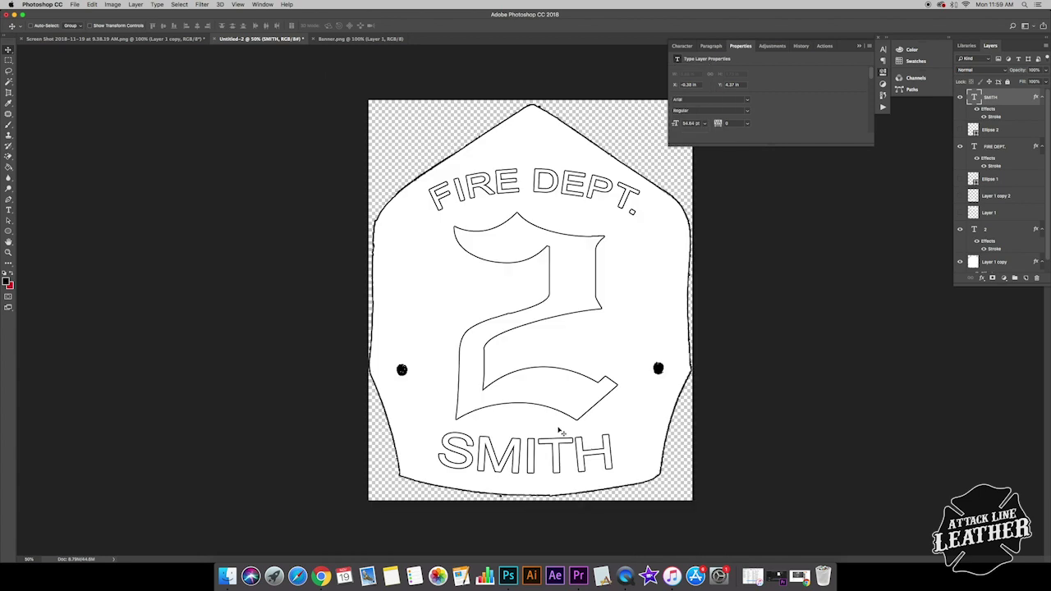